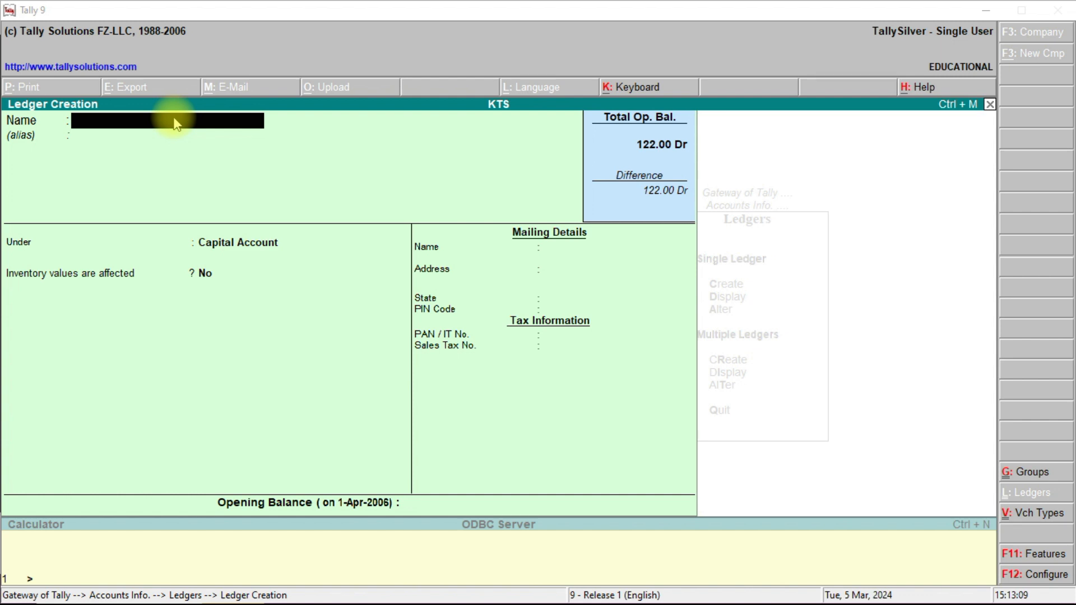
Name the new ledger 'Educrawl Systems' and keep it under Capital Account.
text(E)
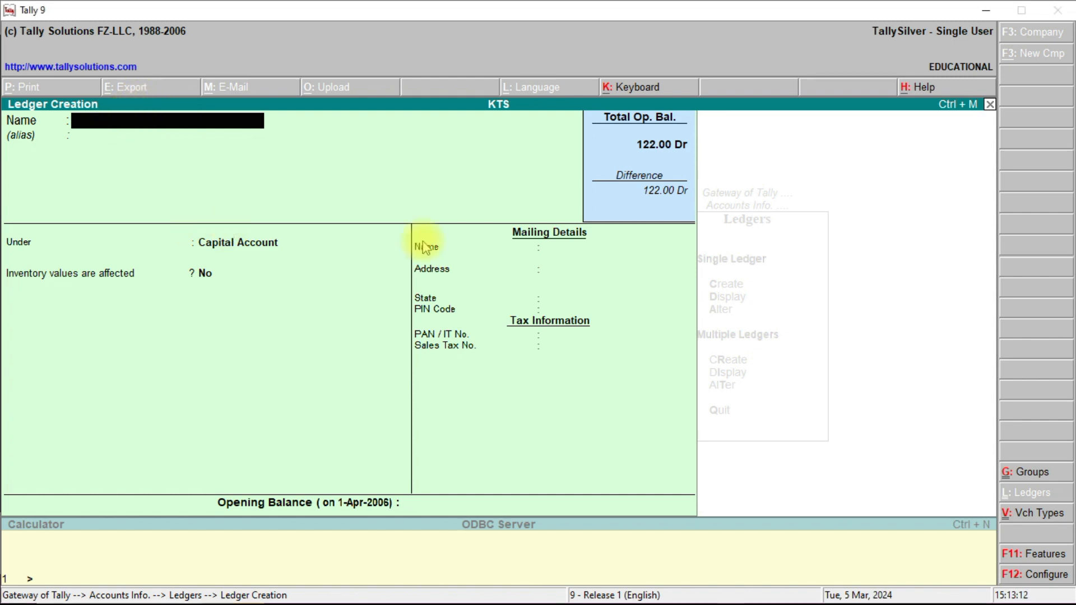
text(ducralw)
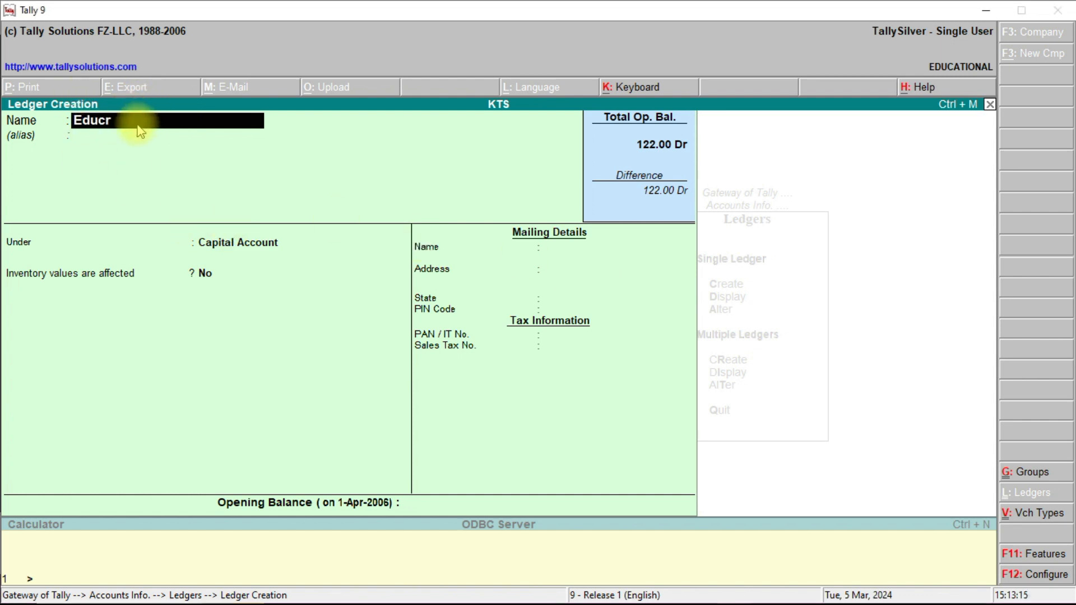
key(BackSpace)
key(BackSpace)
text(wl Systems)
key(Return)
key(Return)
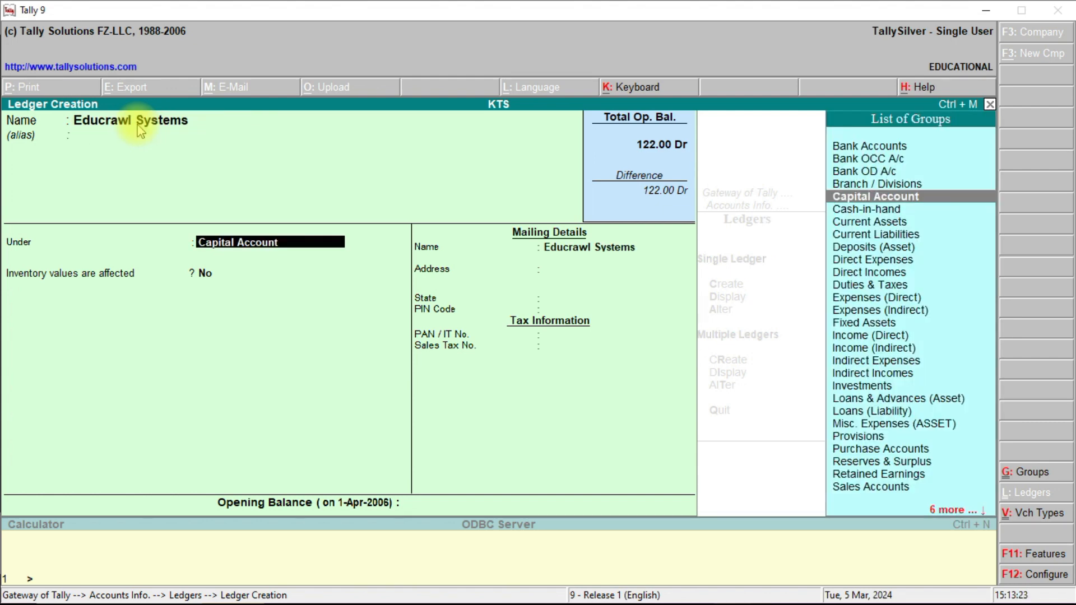
key(Return)
key(Return)
key(Return)
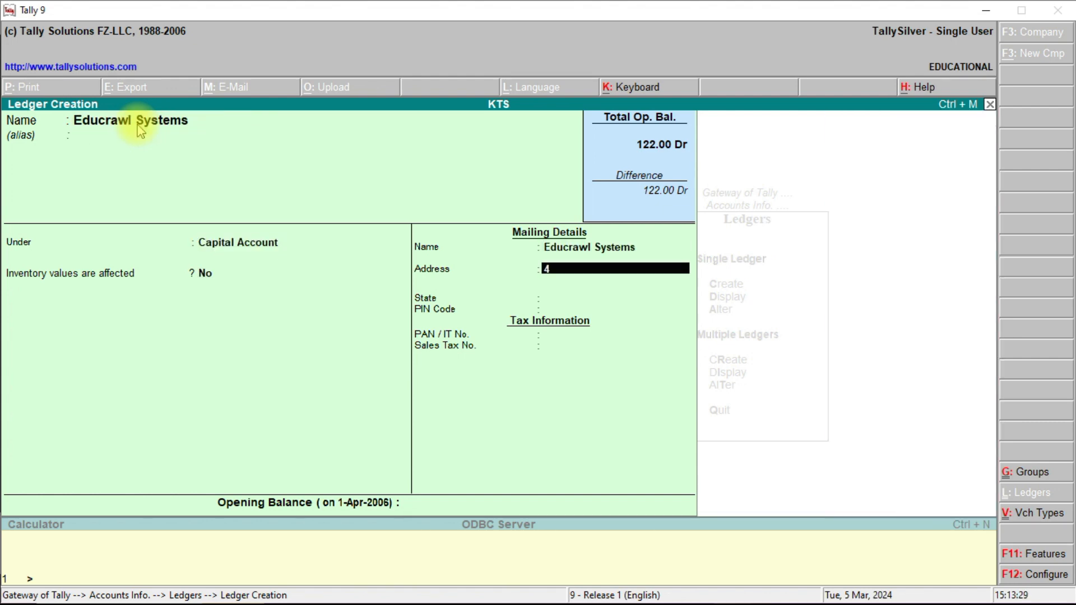
key(Return)
key(BackSpace)
text(Tirunelveli)
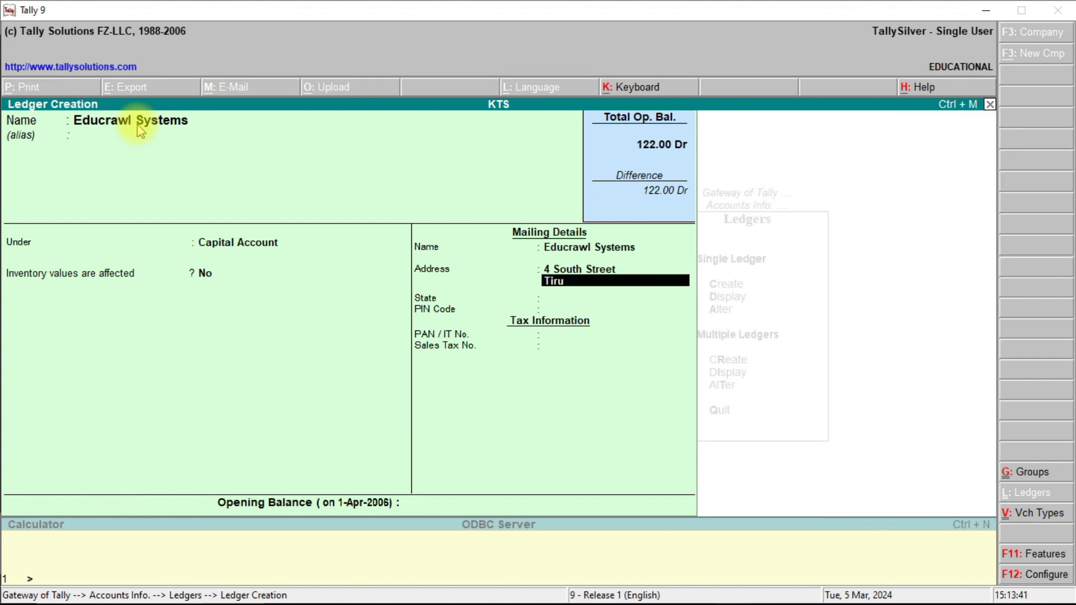
key(Return)
key(Return)
text(Tamil Nadu)
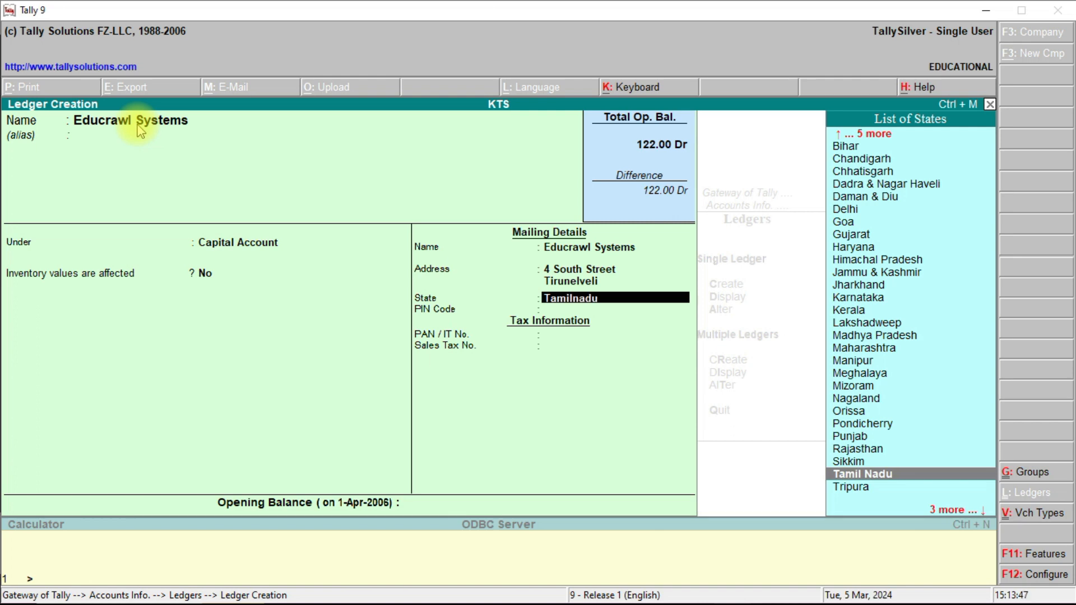
key(Return)
text(627011)
key(Return)
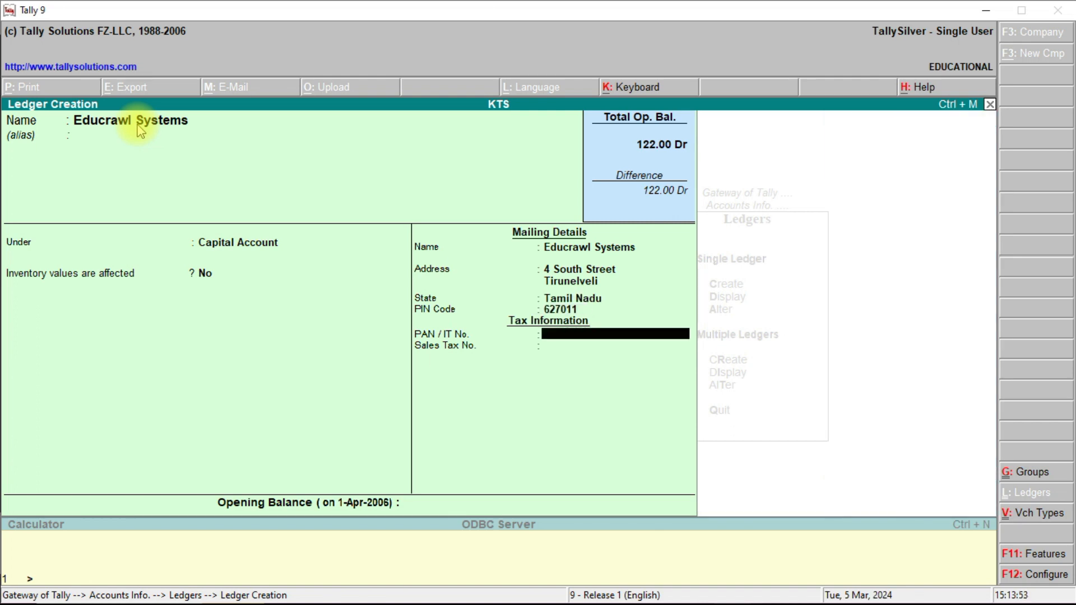
key(Return)
key(Return)
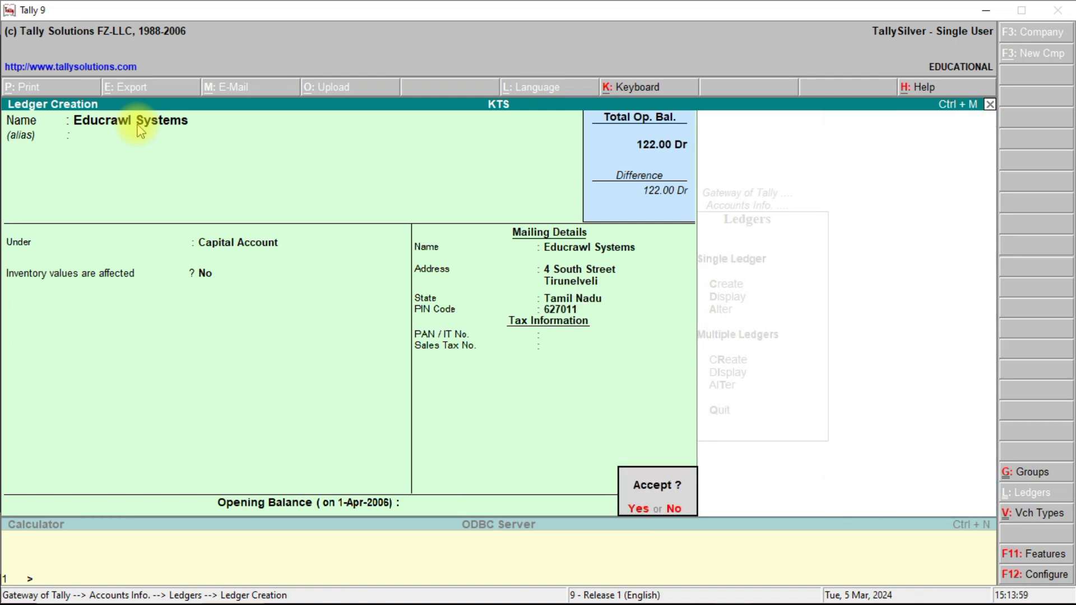
key(Return)
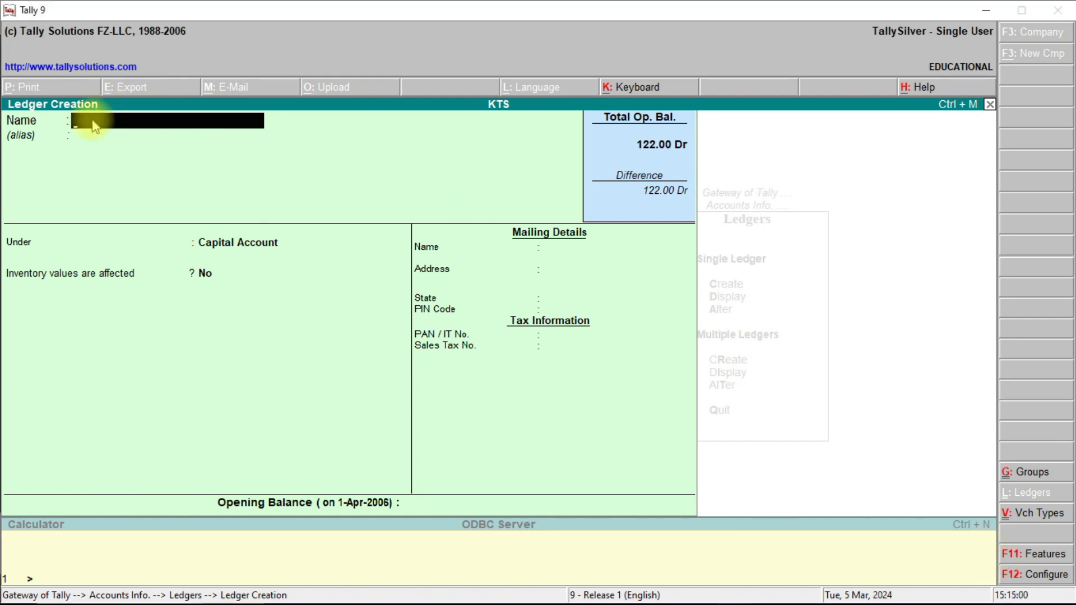
Create 'KTS Electronics' under Sundry Creditors with bill-by-bill on and a 4 Months credit period.
text(Kt)
key(BackSpace)
text(TS Electronics)
key(Return)
key(Return)
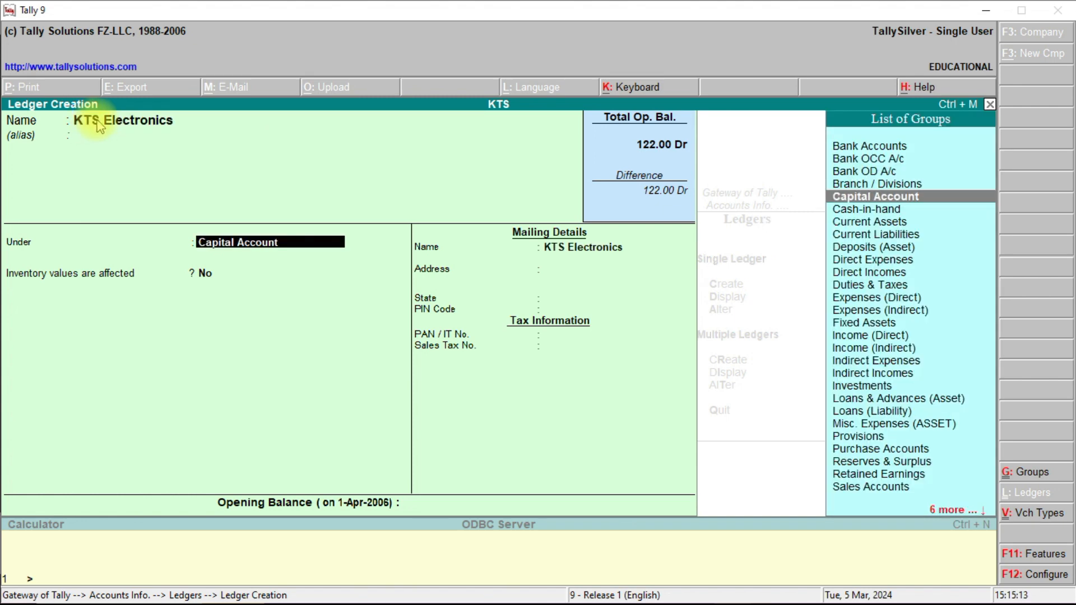
text(,)
key(BackSpace)
key(BackSpace)
key(BackSpace)
key(BackSpace)
key(BackSpace)
key(BackSpace)
key(BackSpace)
key(BackSpace)
key(BackSpace)
key(BackSpace)
key(BackSpace)
key(BackSpace)
key(BackSpace)
key(BackSpace)
key(BackSpace)
key(BackSpace)
key(BackSpace)
key(BackSpace)
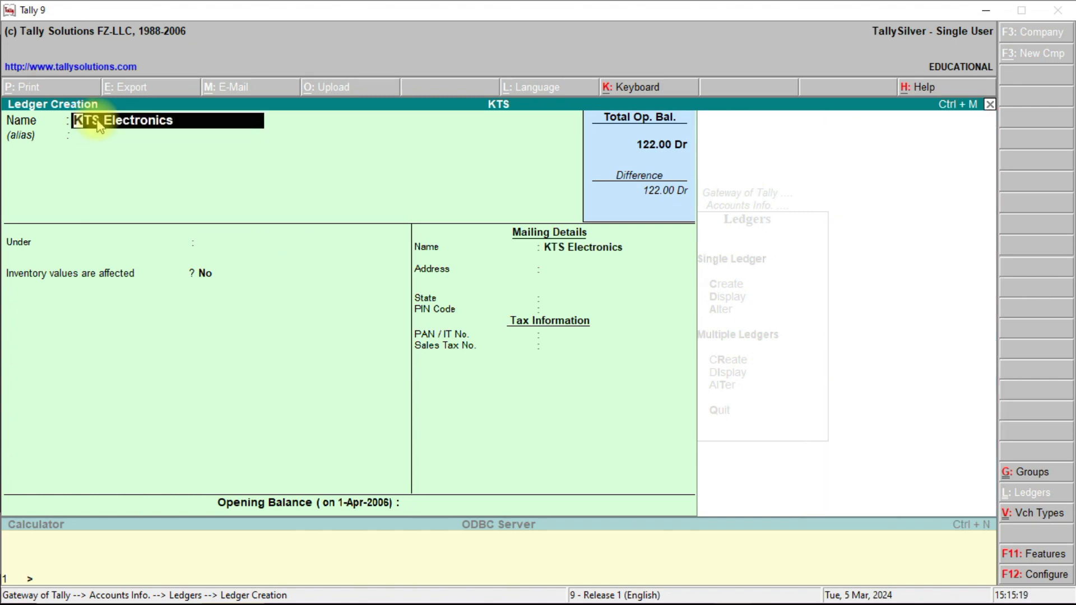
key(Return)
key(Return)
text(Sun)
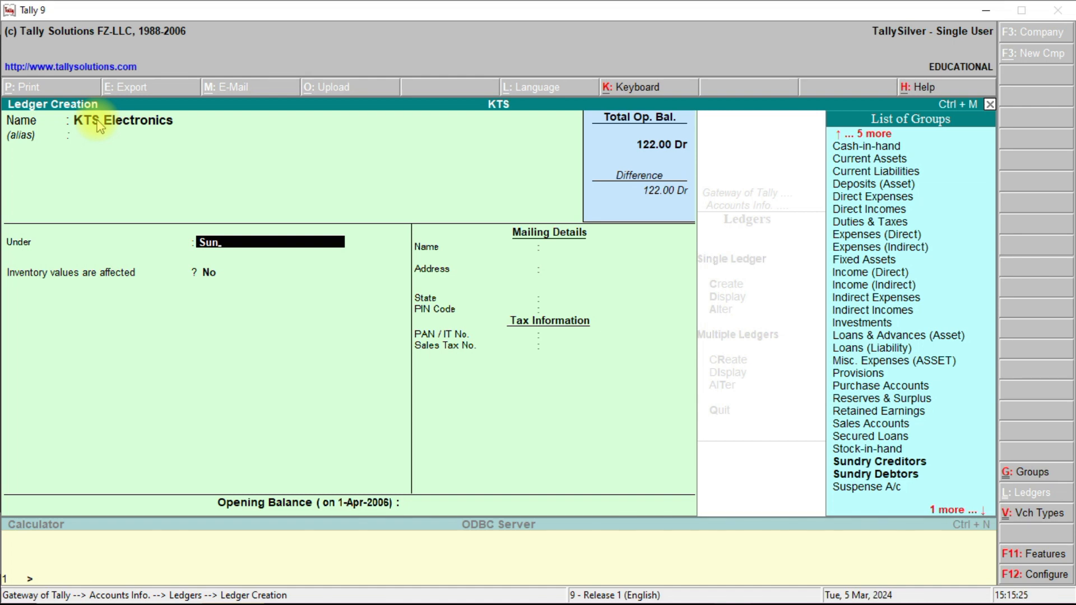
text(dry)
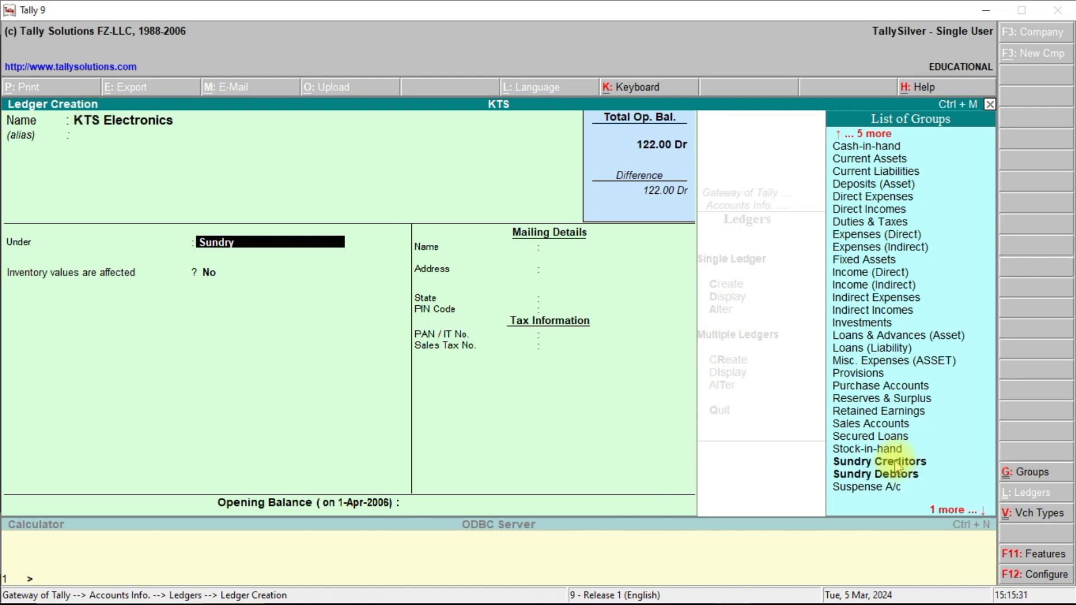
text( Creditors)
key(Return)
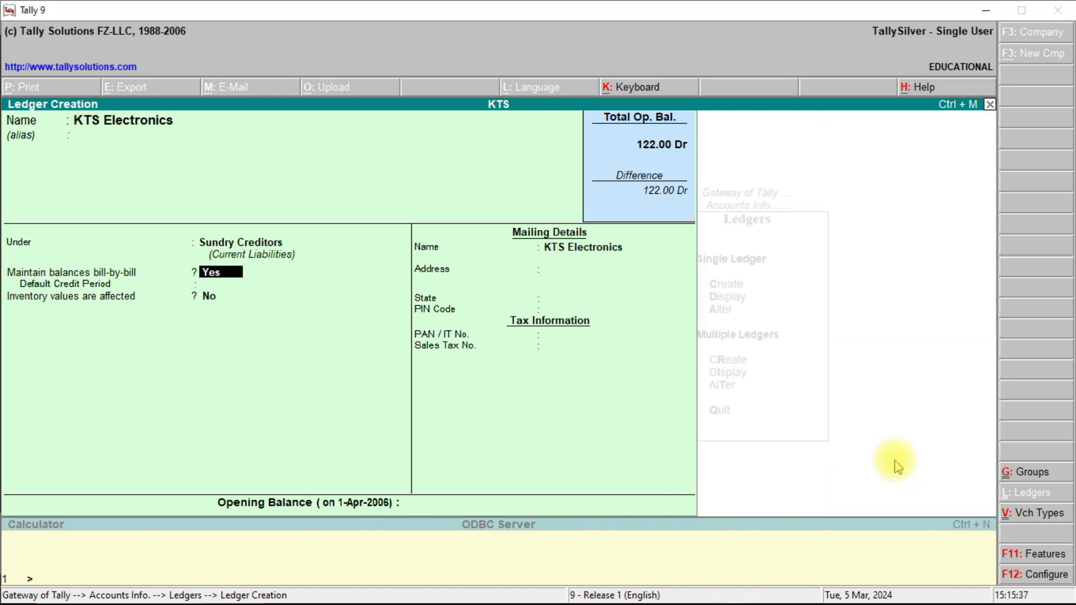
key(Return)
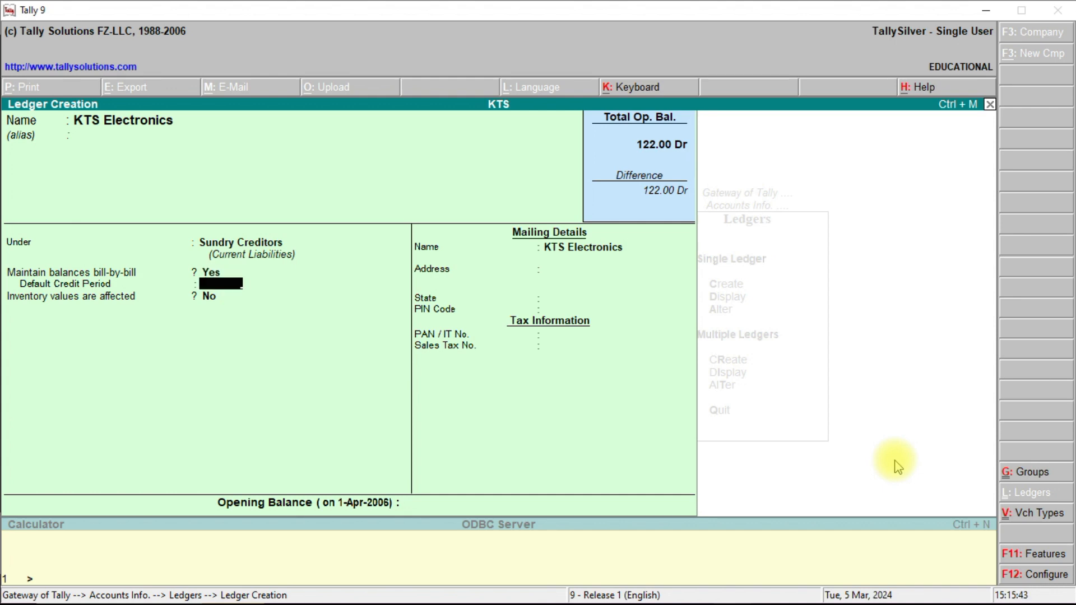
text(4 Months)
key(Return)
key(Return)
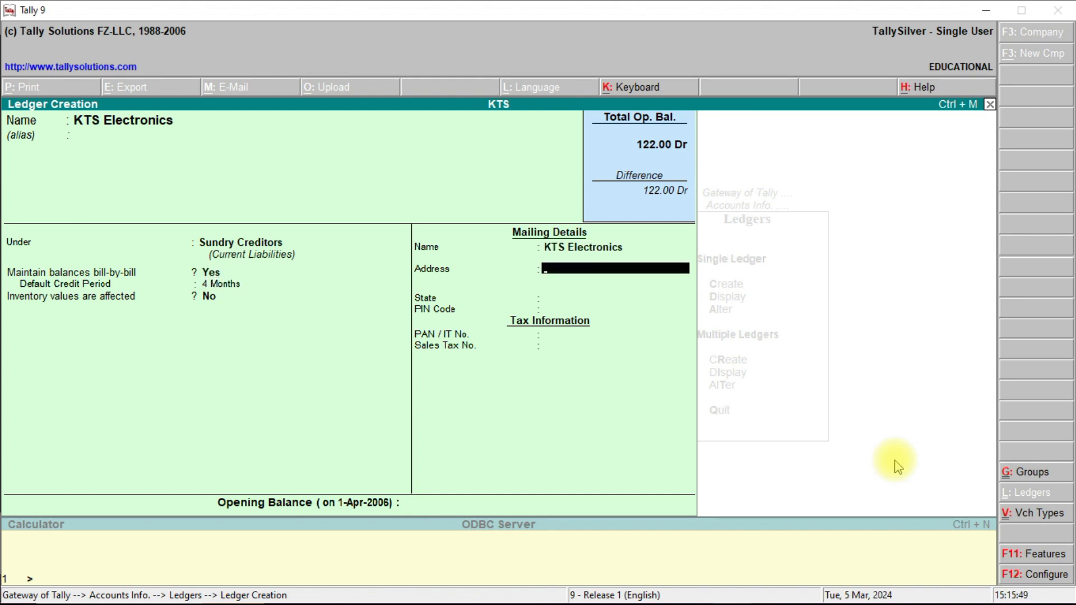
key(Return)
key(BackSpace)
key(BackSpace)
key(BackSpace)
text(Tut)
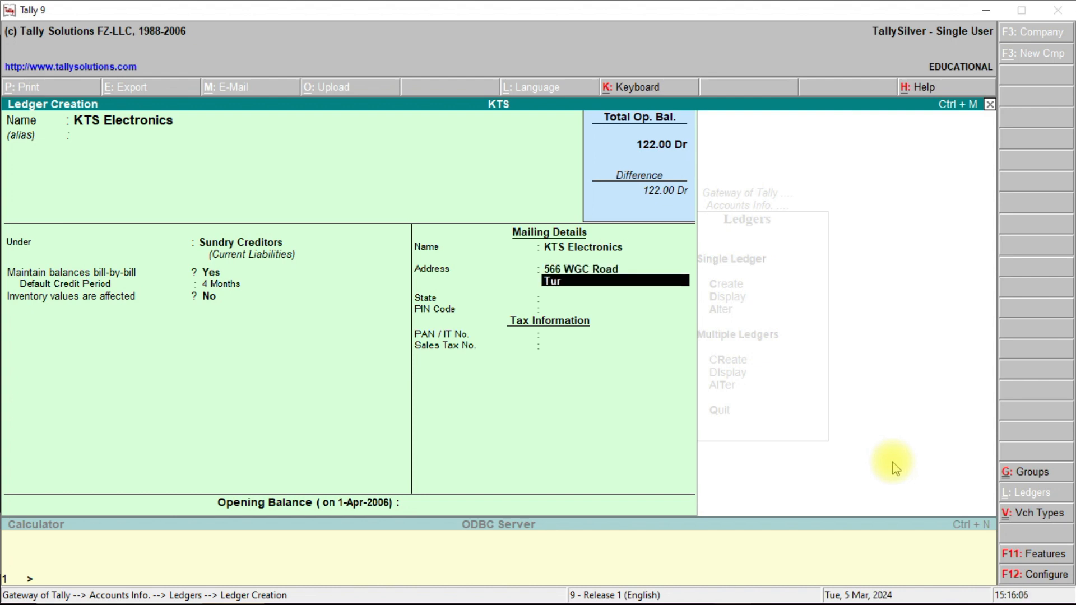
text(icorin)
key(Return)
text(Tami)
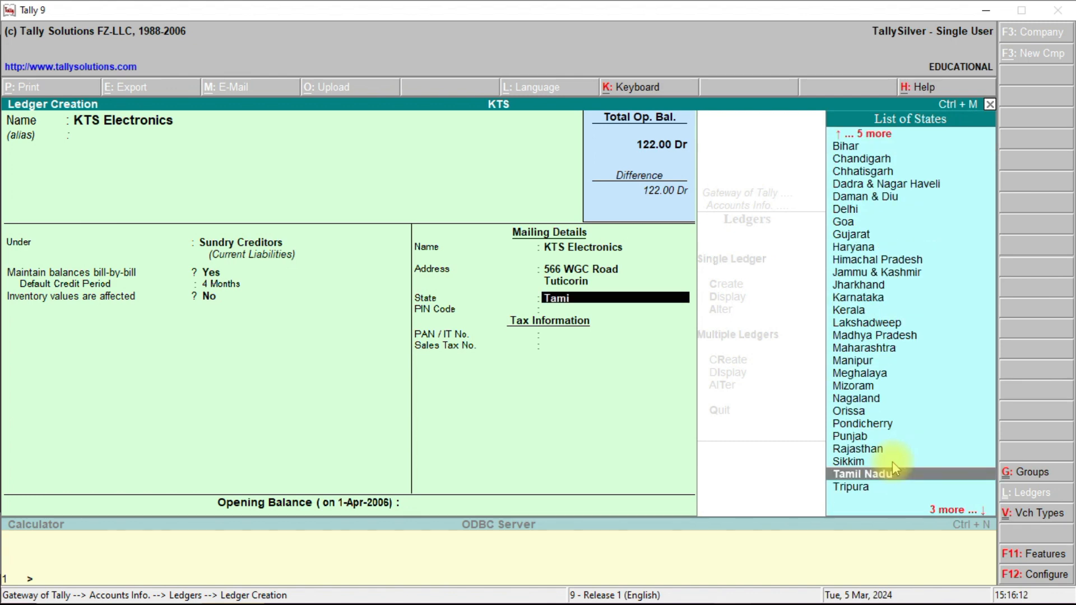
text(l Nadu)
key(Return)
text(627002)
key(Return)
key(Return)
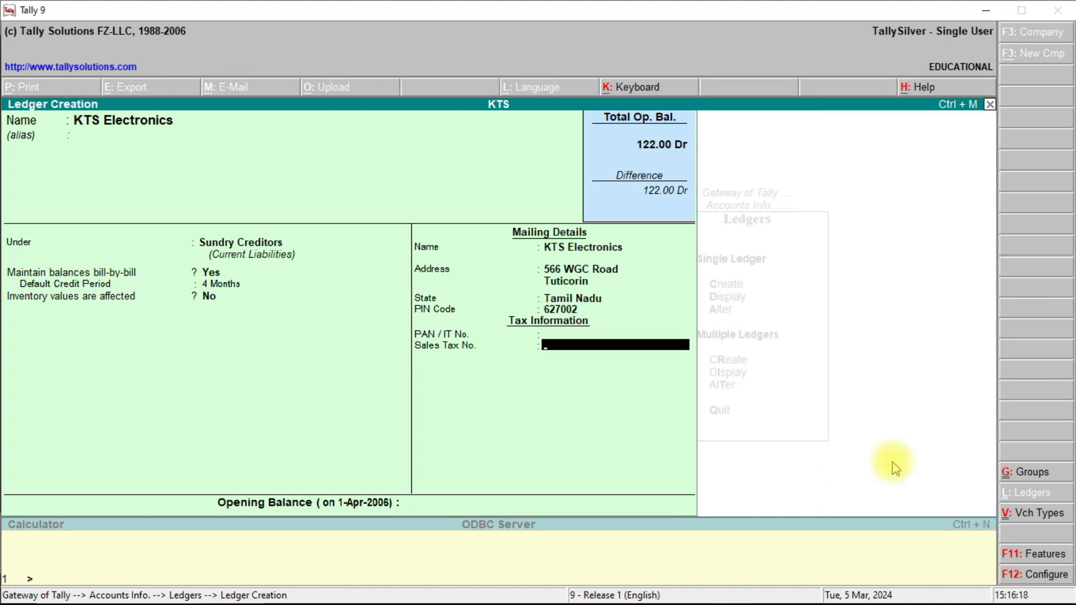
key(Return)
key(Return)
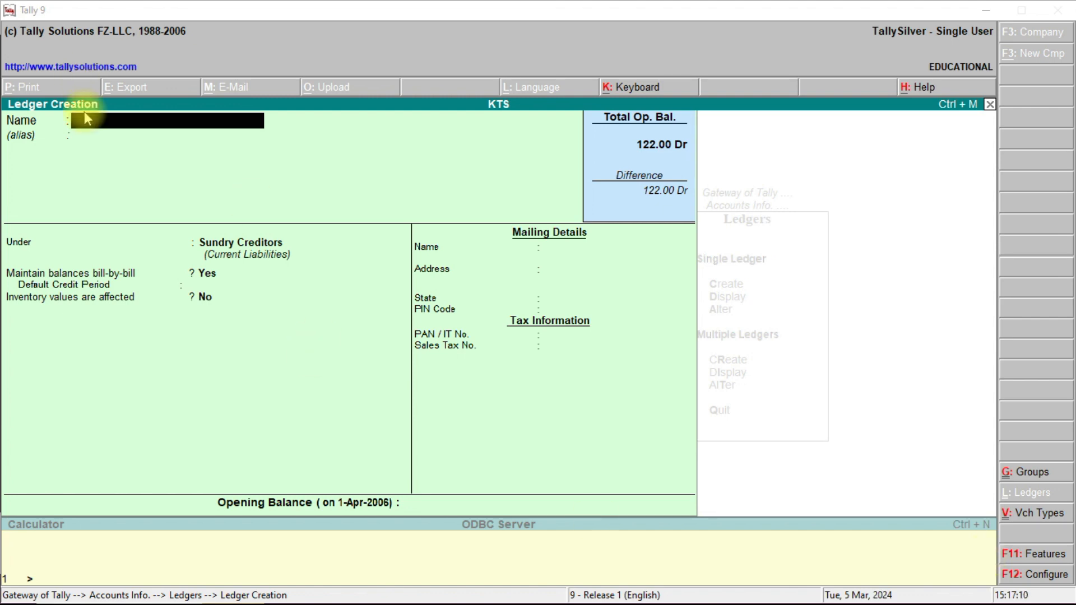
Create 'Raj Mobiles' under Sundry Debtors with bill-by-bill on and a 2 Months credit period.
click(132, 122)
text(Raj Mobiles)
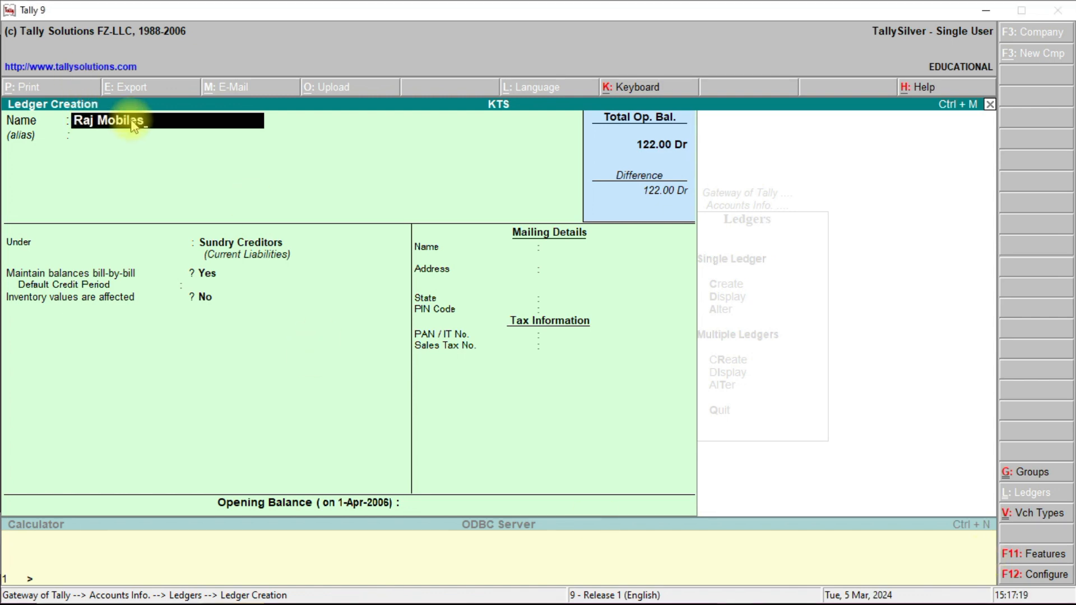
key(Return)
text(Sundry)
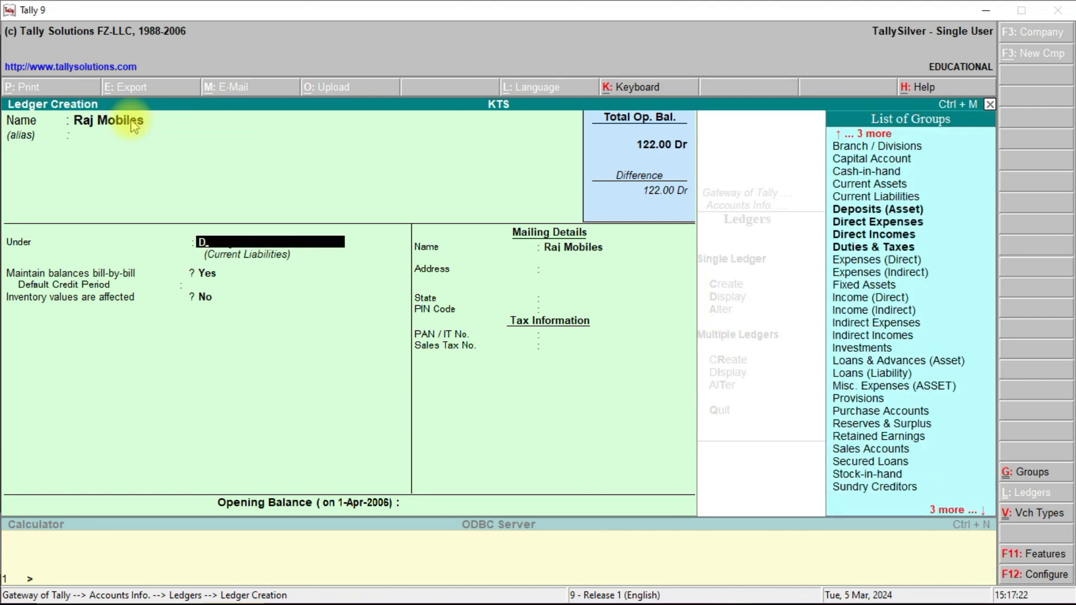
text( Debt)
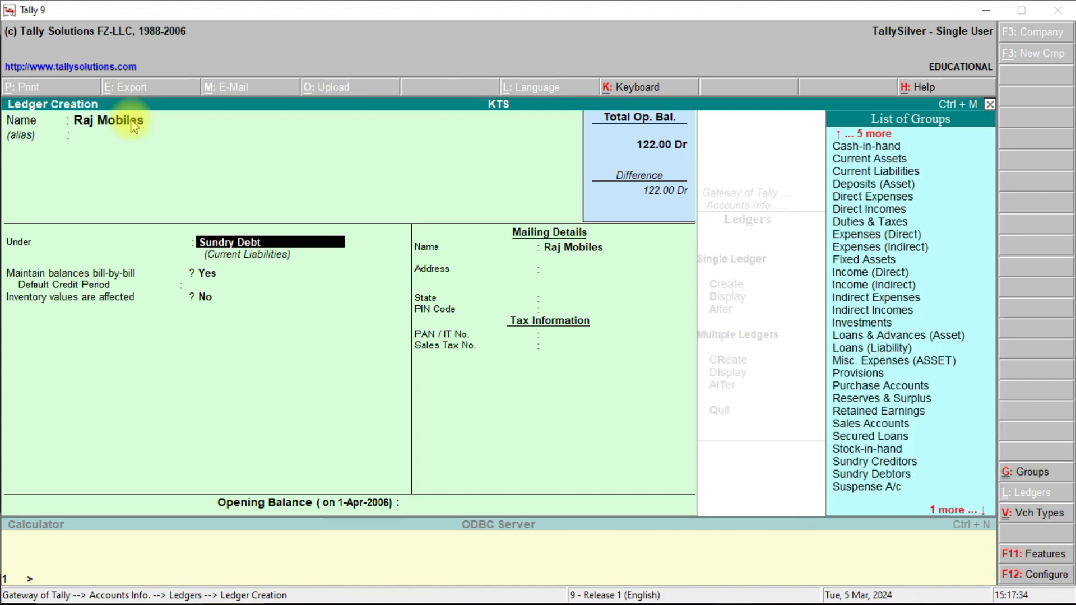
text(ors)
key(Return)
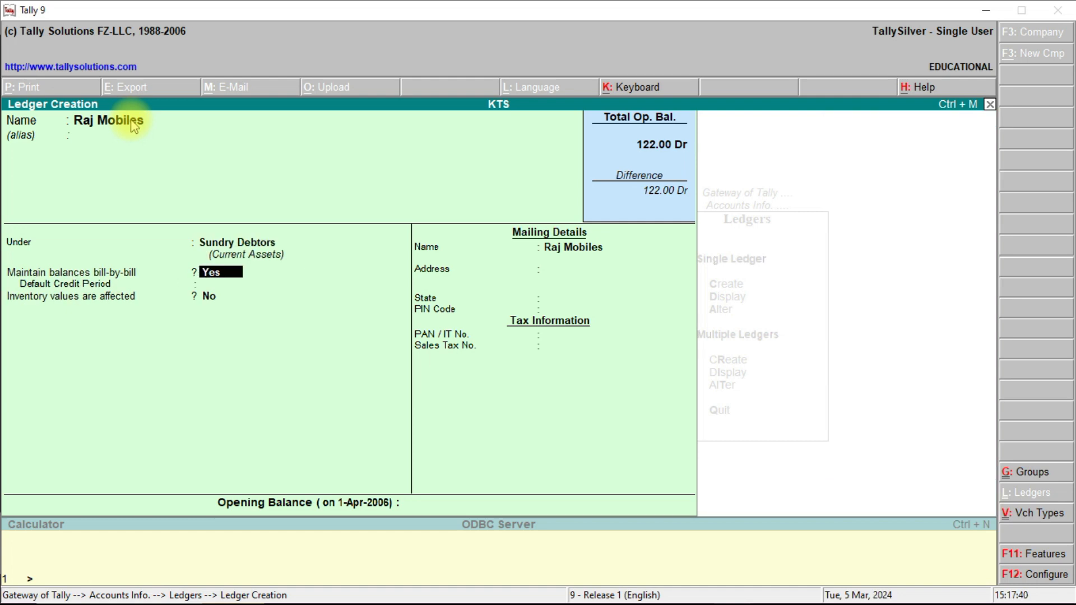
key(Return)
key(Return)
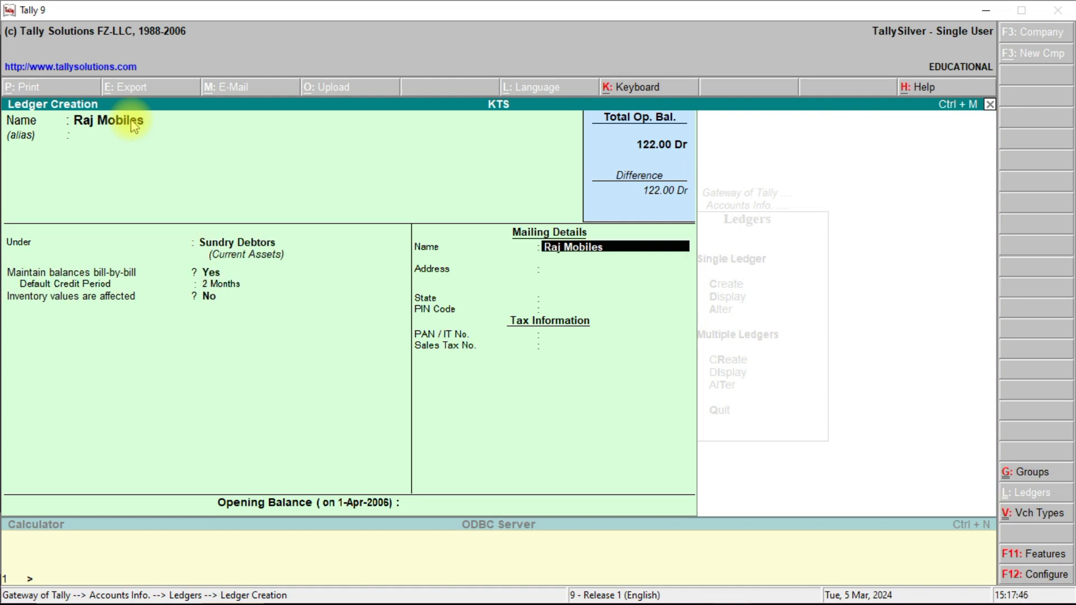
key(Return)
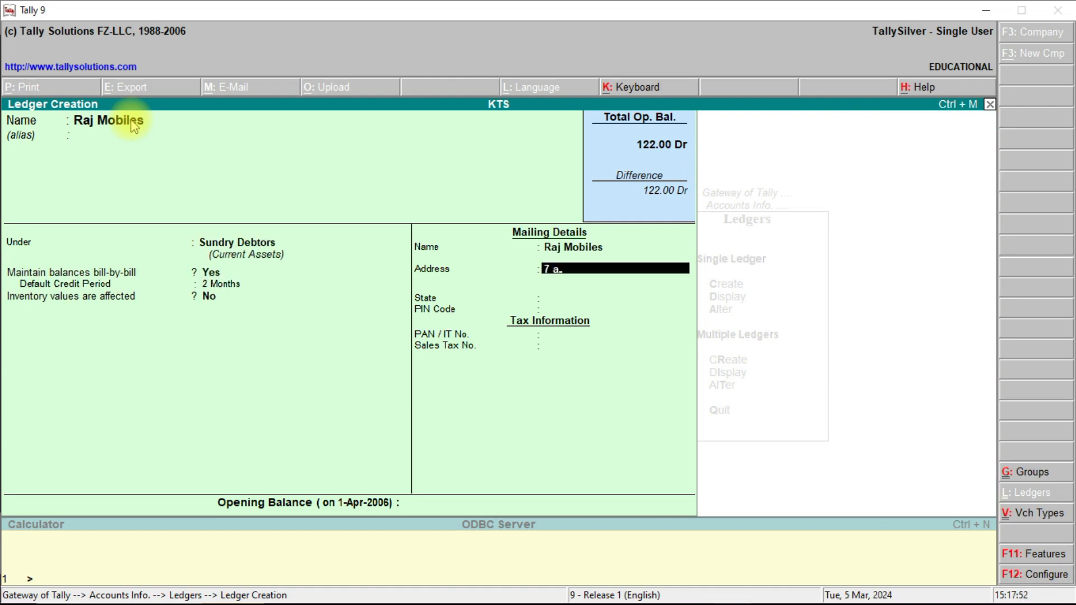
key(Return)
text(Chennai)
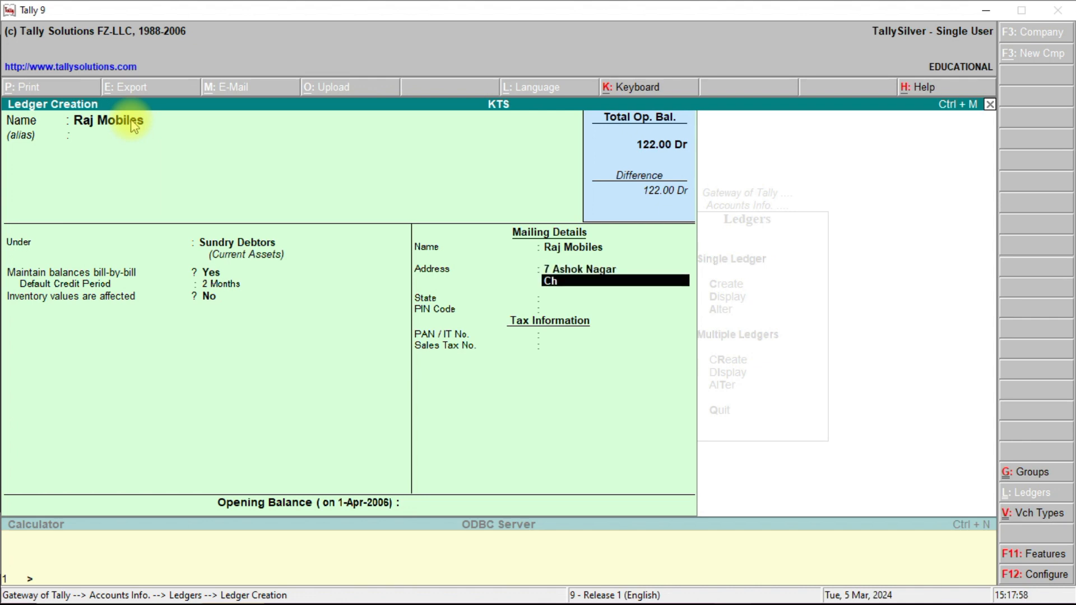
key(Return)
key(Return)
text(Tami)
key(Return)
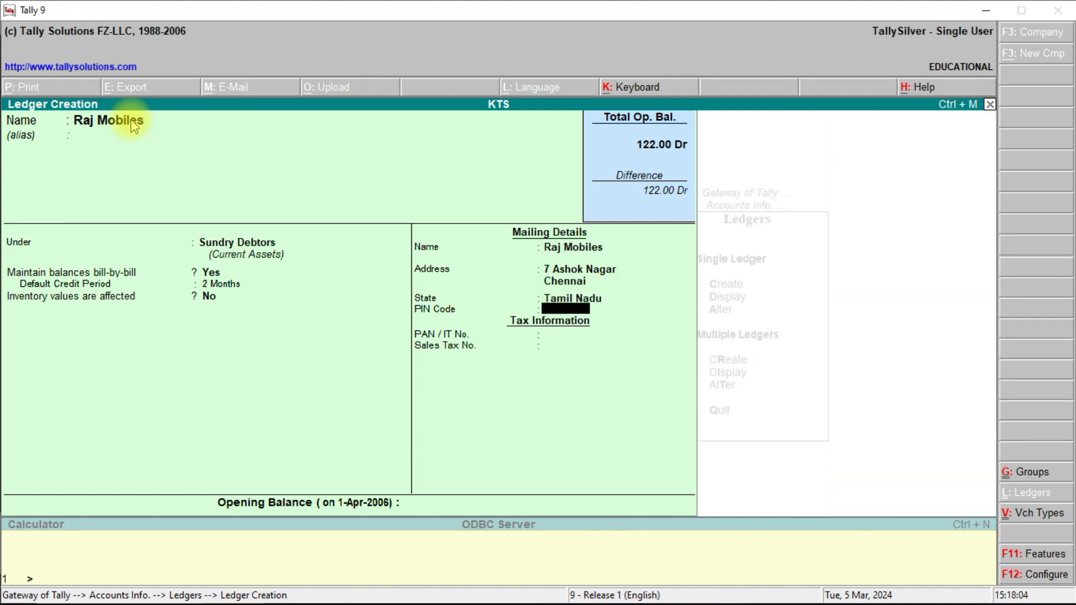
text(682021)
key(Return)
key(Return)
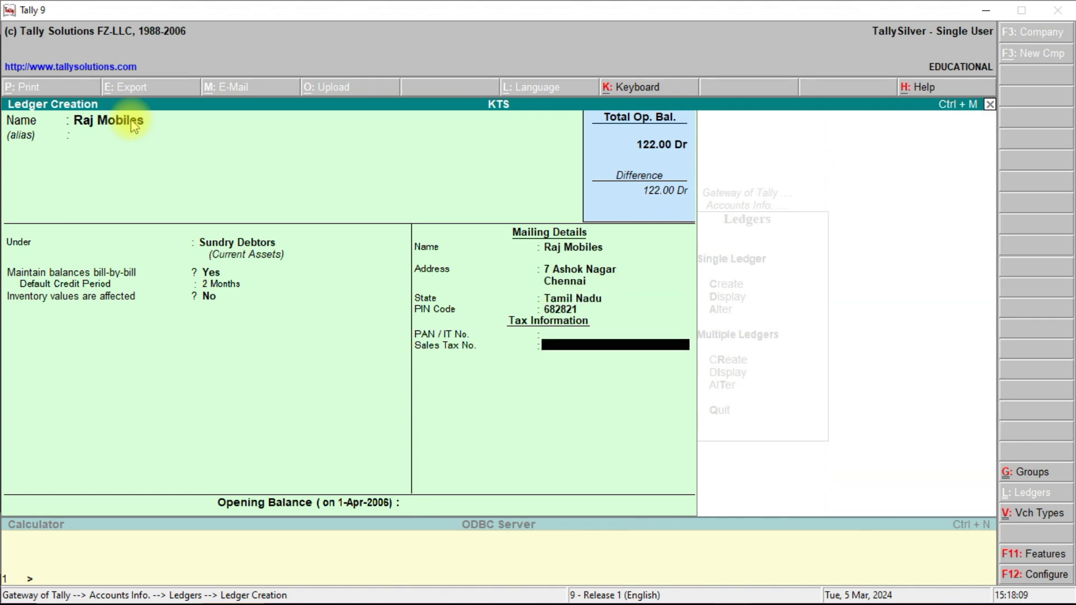
key(Return)
key(Return)
key(Return)
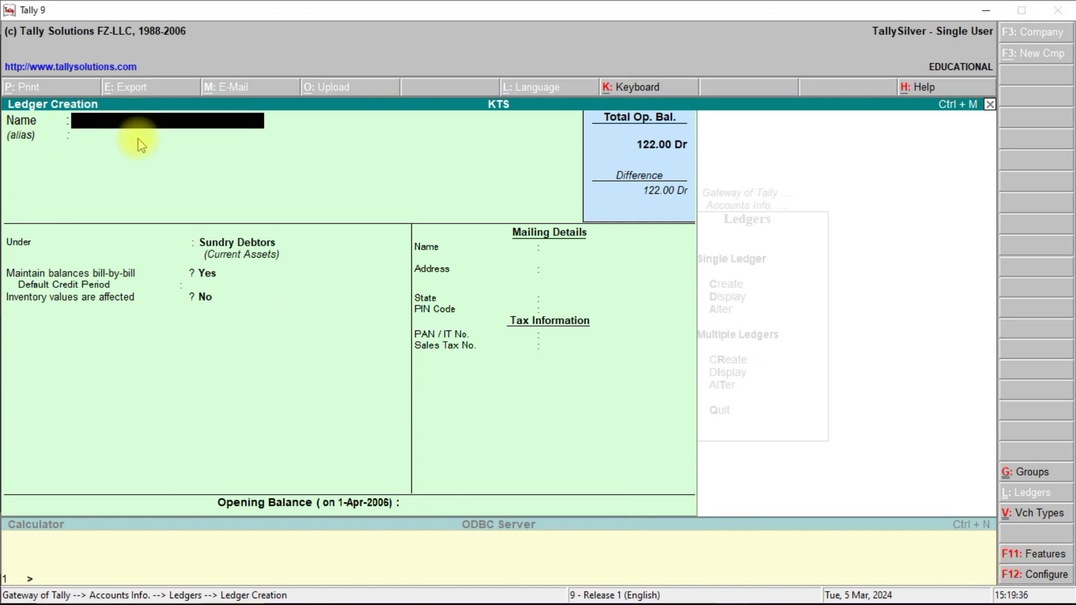
Create and save a 'Purchases' ledger under Purchase Accounts with inventory values affected.
text(Pus)
key(BackSpace)
text(rh)
key(BackSpace)
text(chases)
key(Return)
key(Return)
text(P)
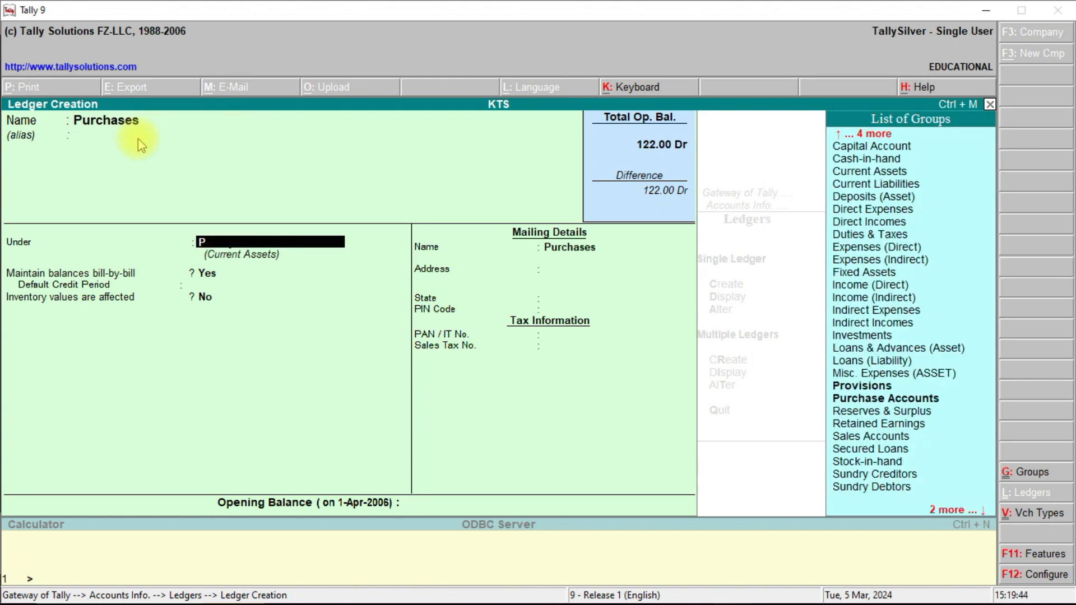
key(Return)
key(BackSpace)
text(Pur)
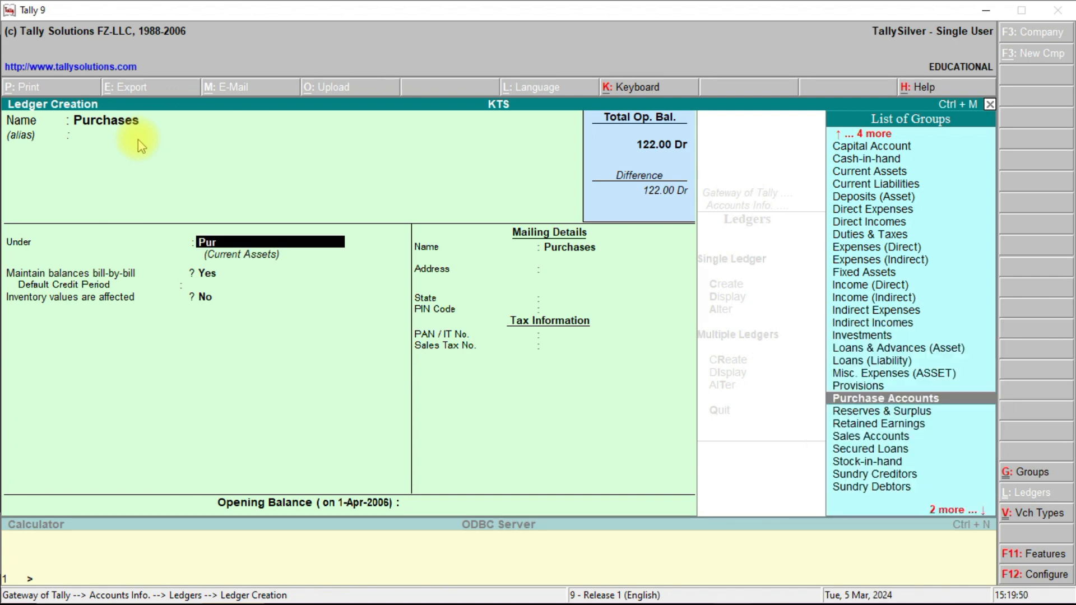
text(chase)
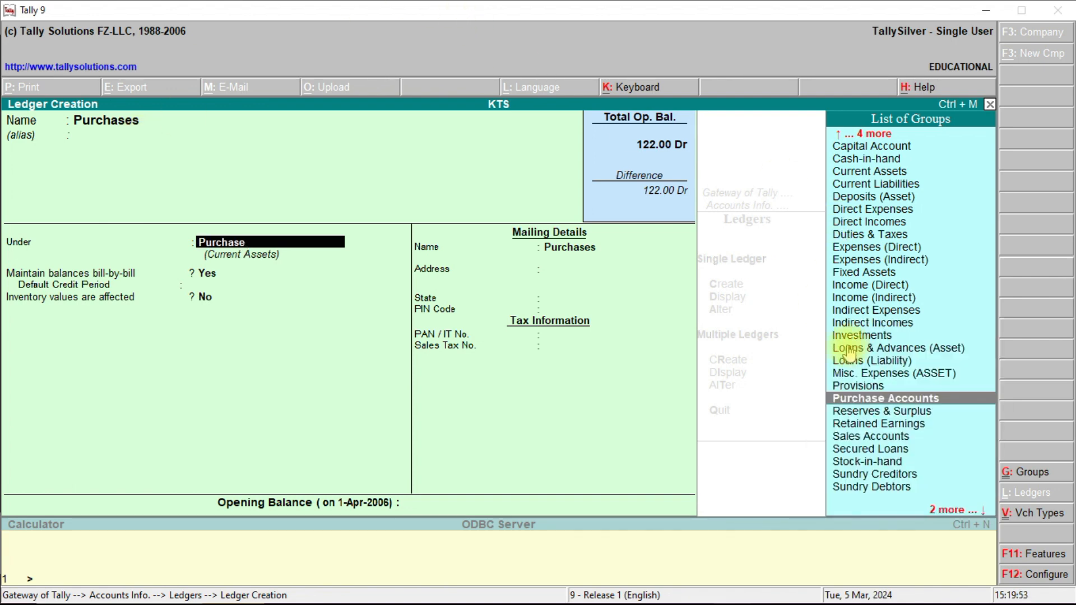
click(846, 400)
key(Return)
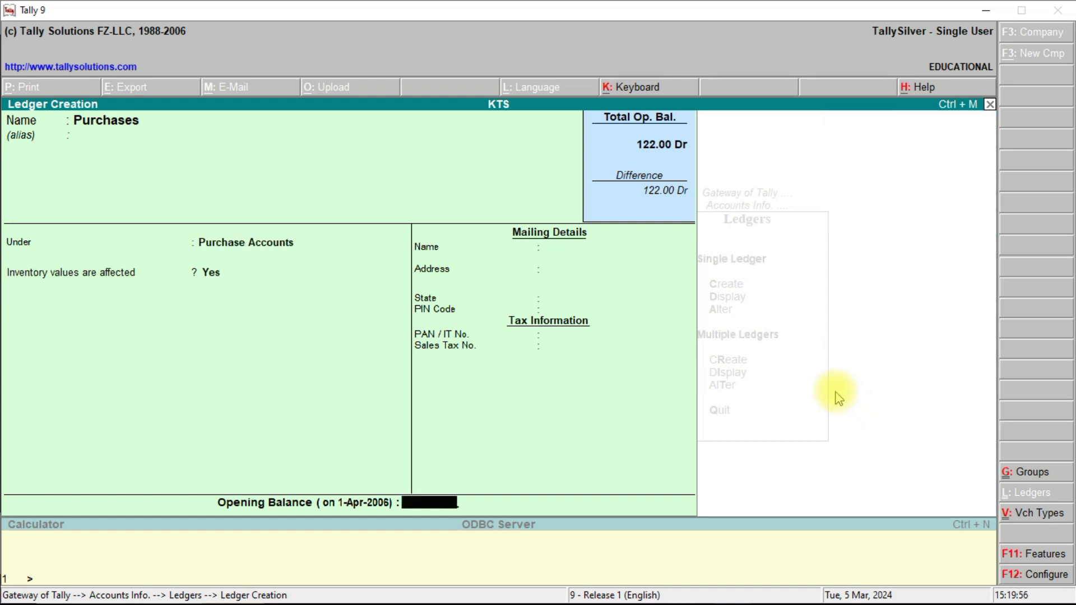
key(Return)
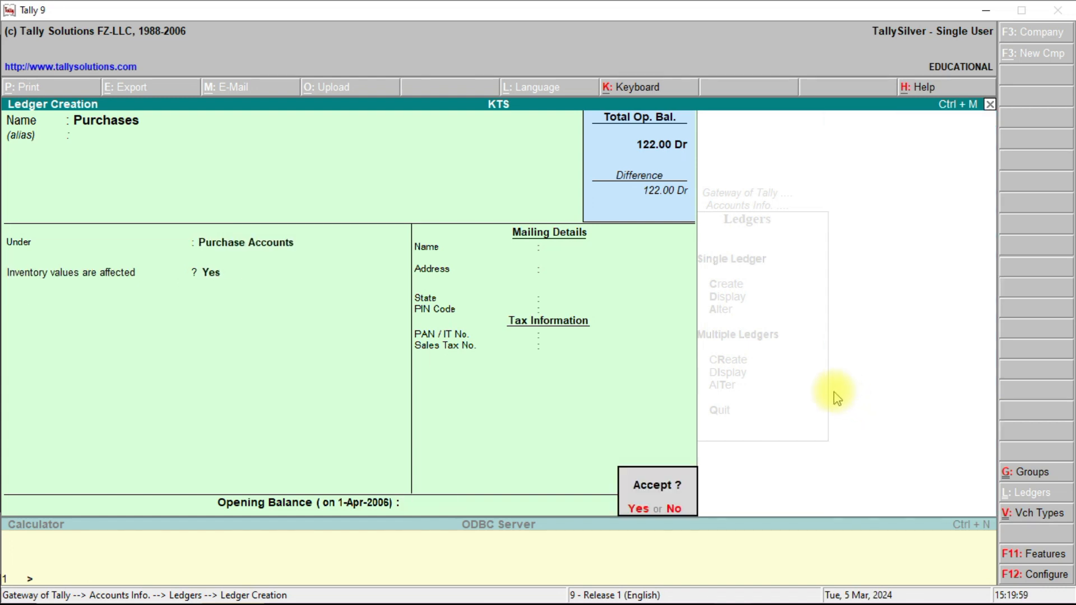
click(640, 508)
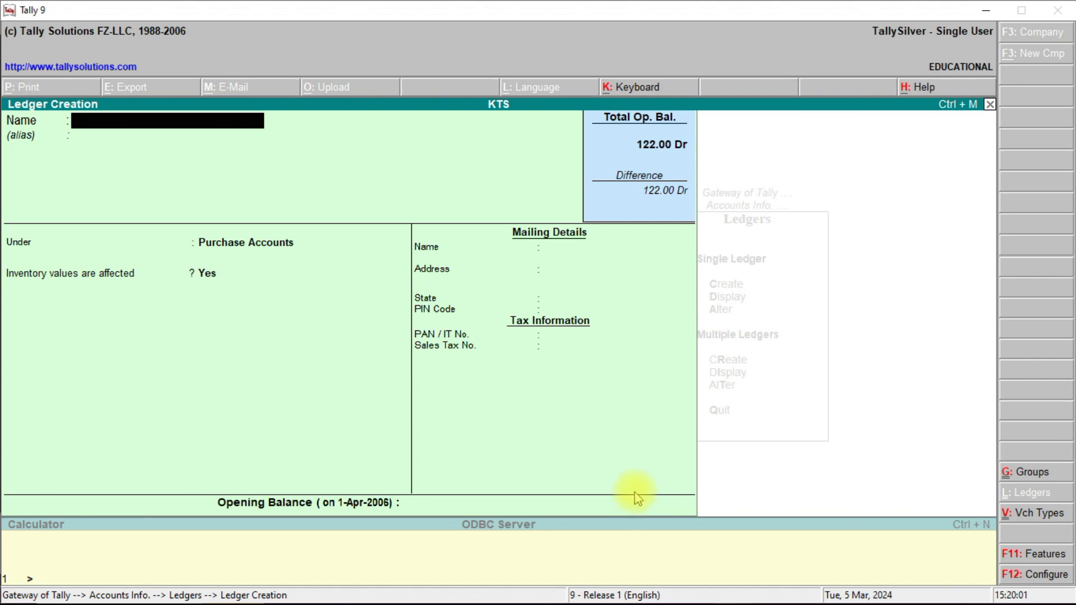
Create and save a 'Sales' ledger under Sales Accounts with inventory values affected.
text(Sa)
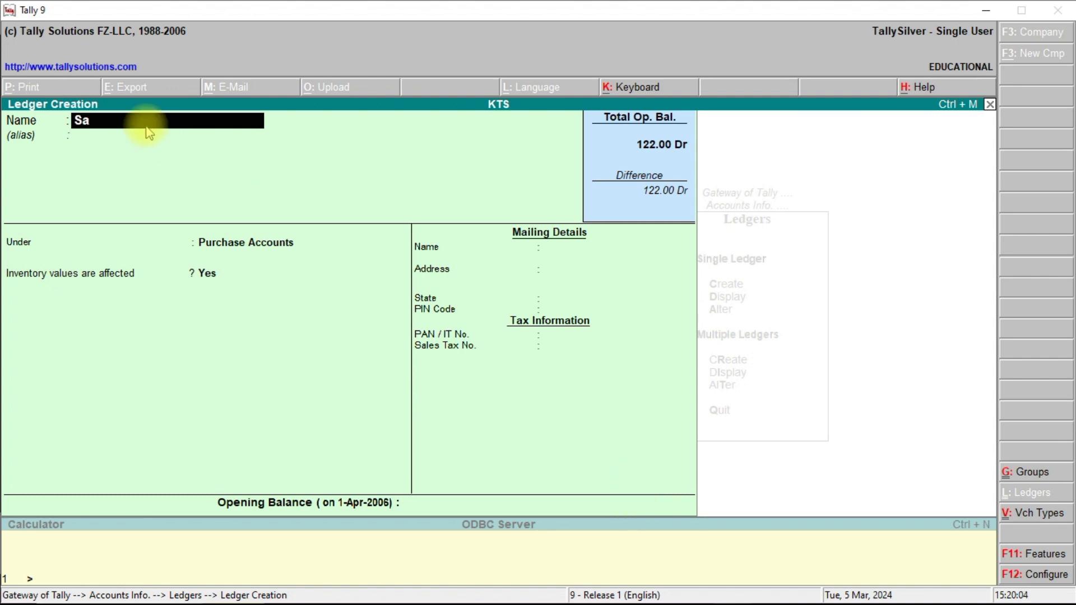
key(BackSpace)
text(ales)
key(Return)
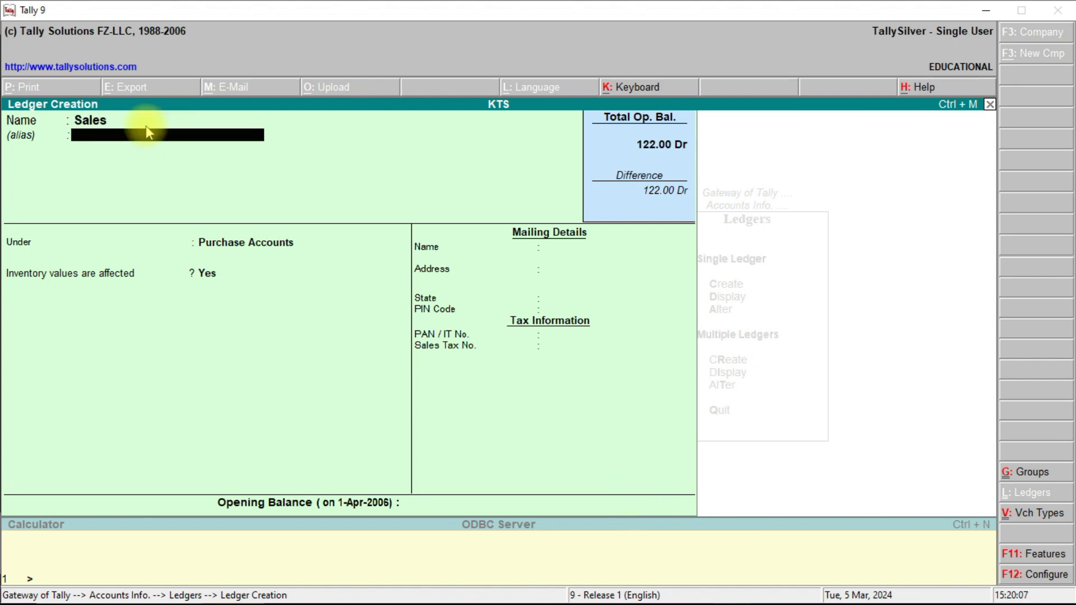
key(Return)
text(Sal)
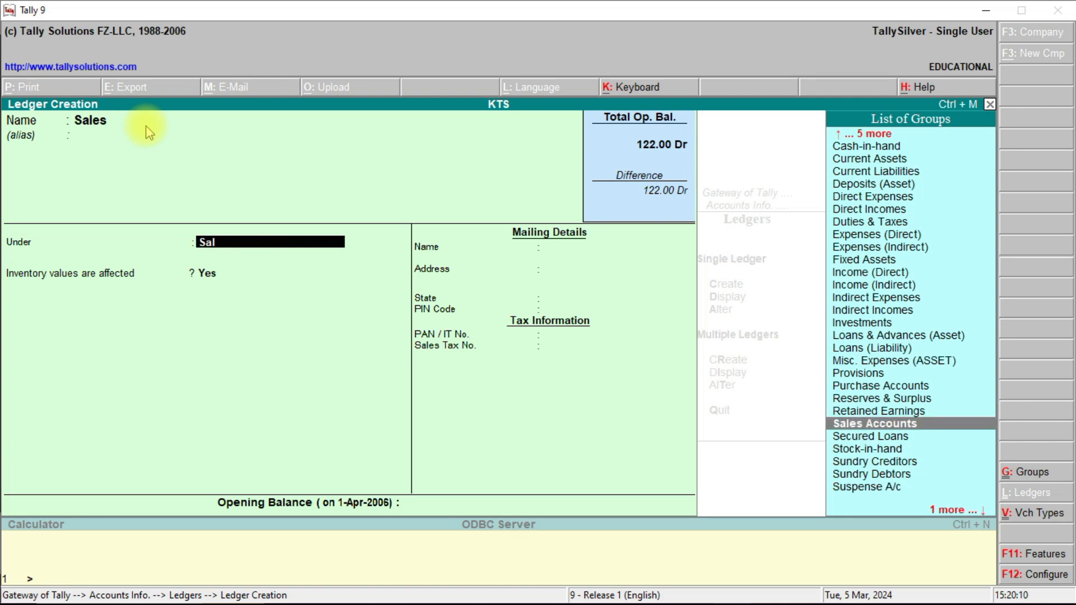
click(844, 424)
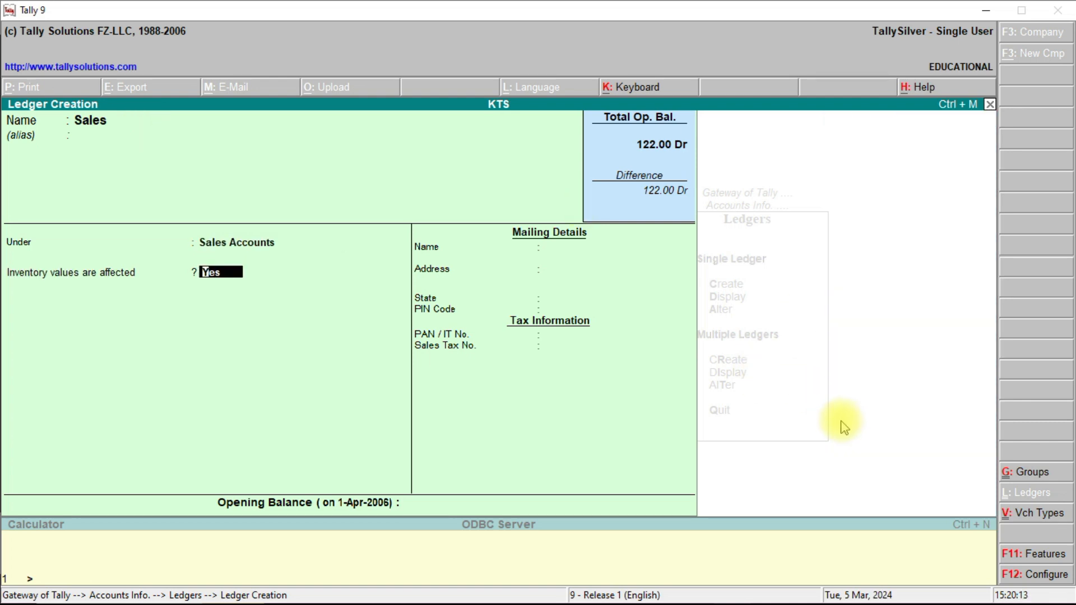
key(Return)
key(Return)
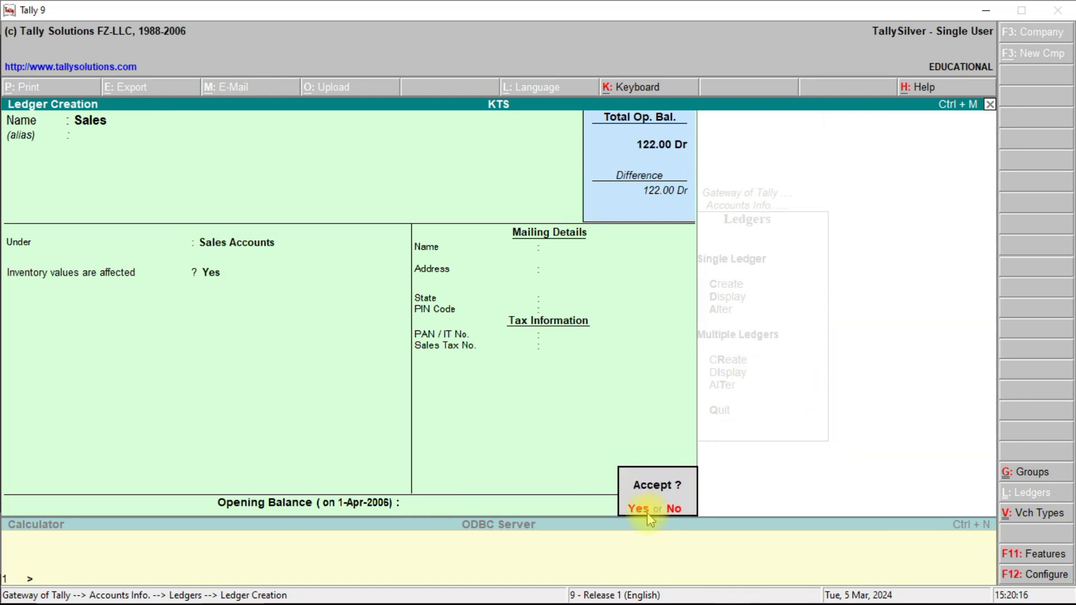
click(641, 510)
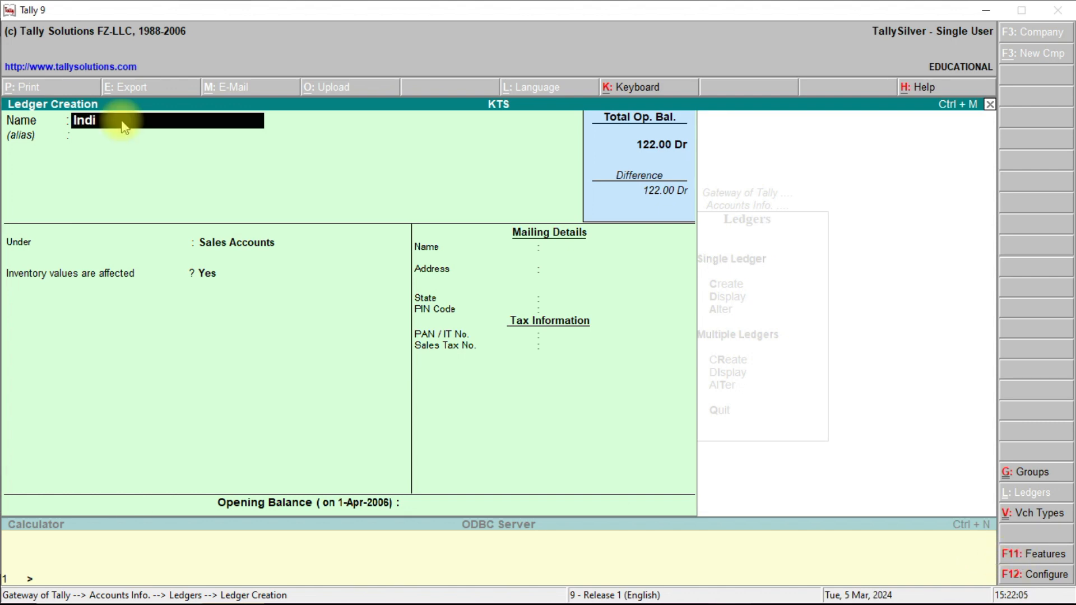
text(an Bank)
key(Return)
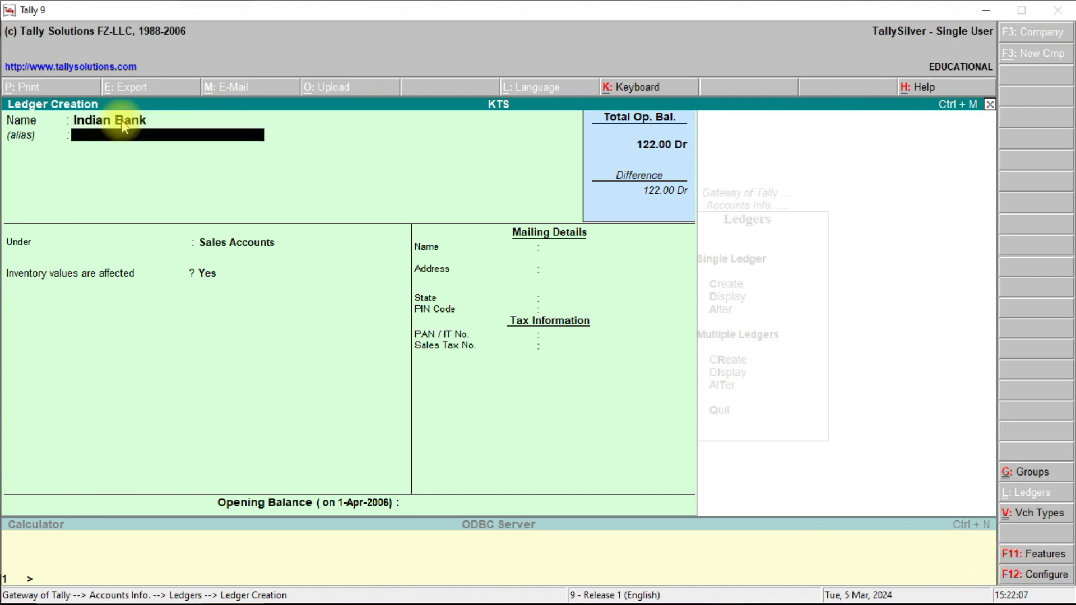
key(Return)
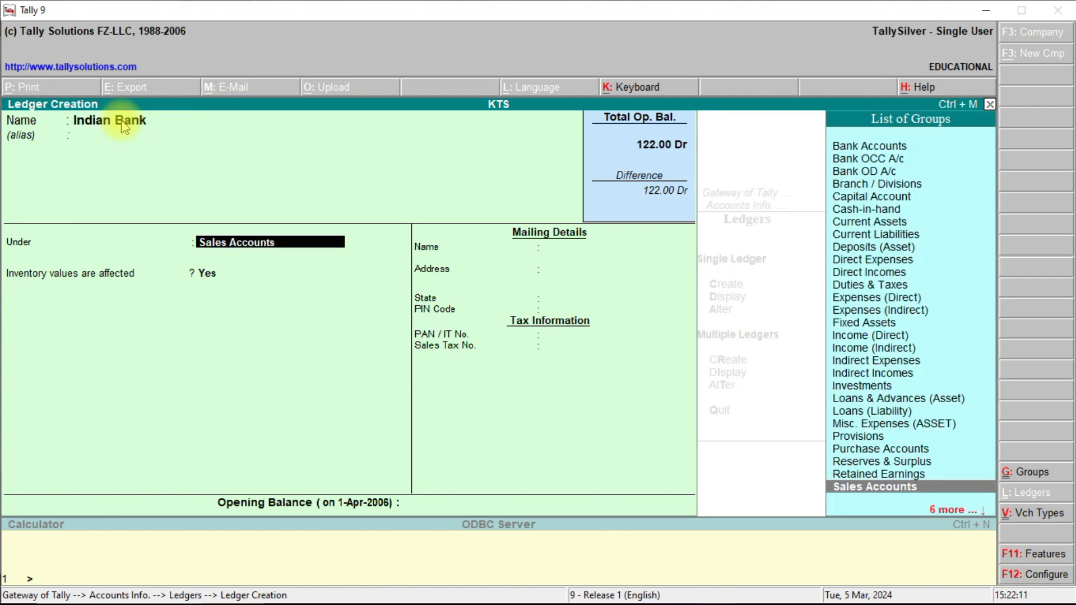
click(846, 148)
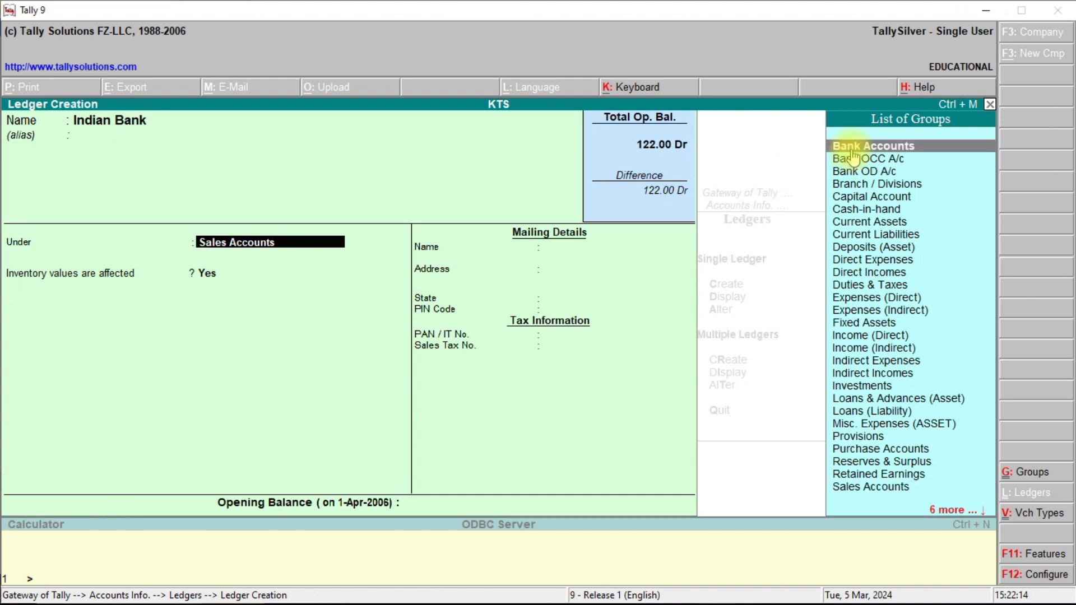
click(846, 150)
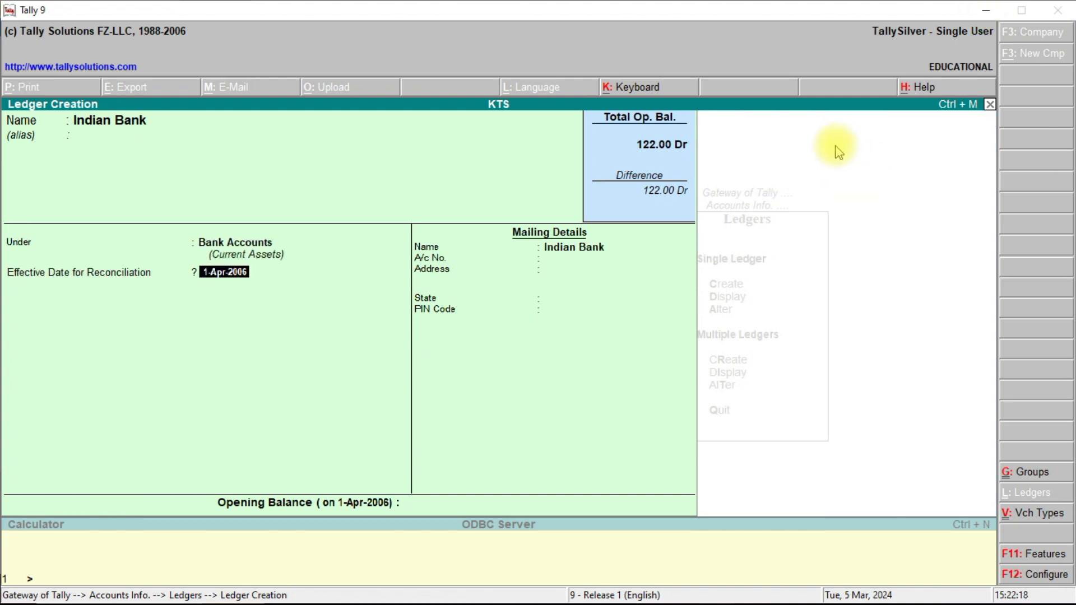
key(Return)
key(Return)
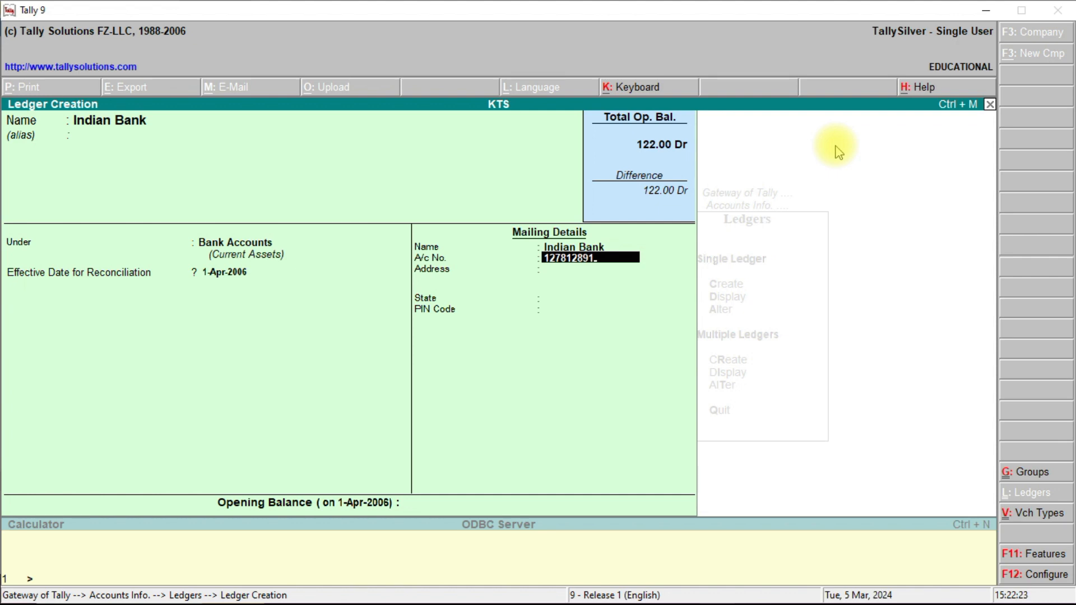
key(Return)
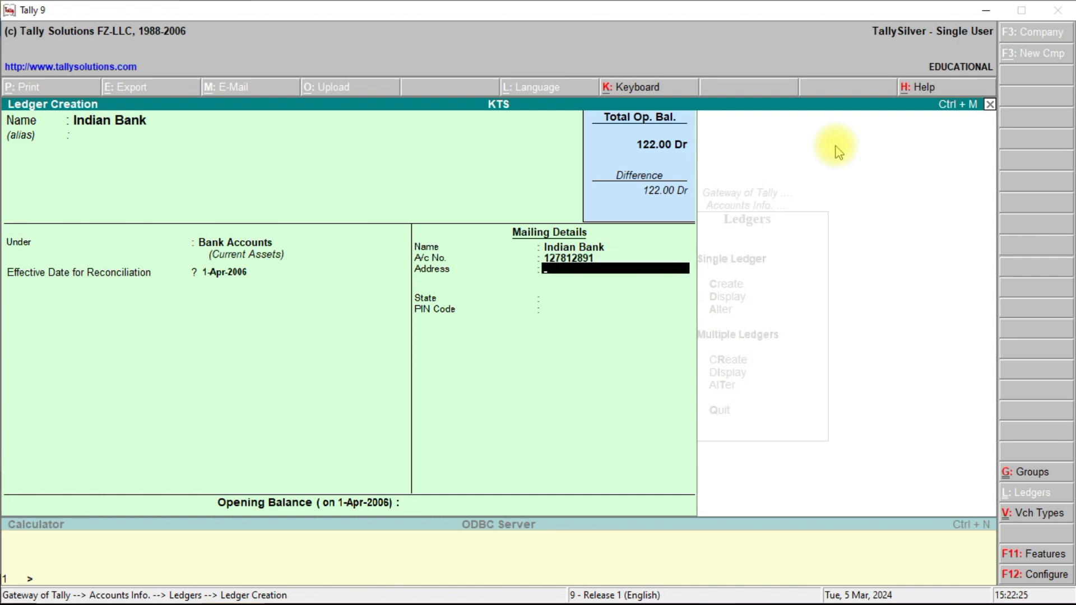
Enter address Indian Bank, Singanallur, Coimbatore, state Tamil Nadu, PIN 641004, and save the ledger.
text(Indian Bank)
key(Return)
text(S)
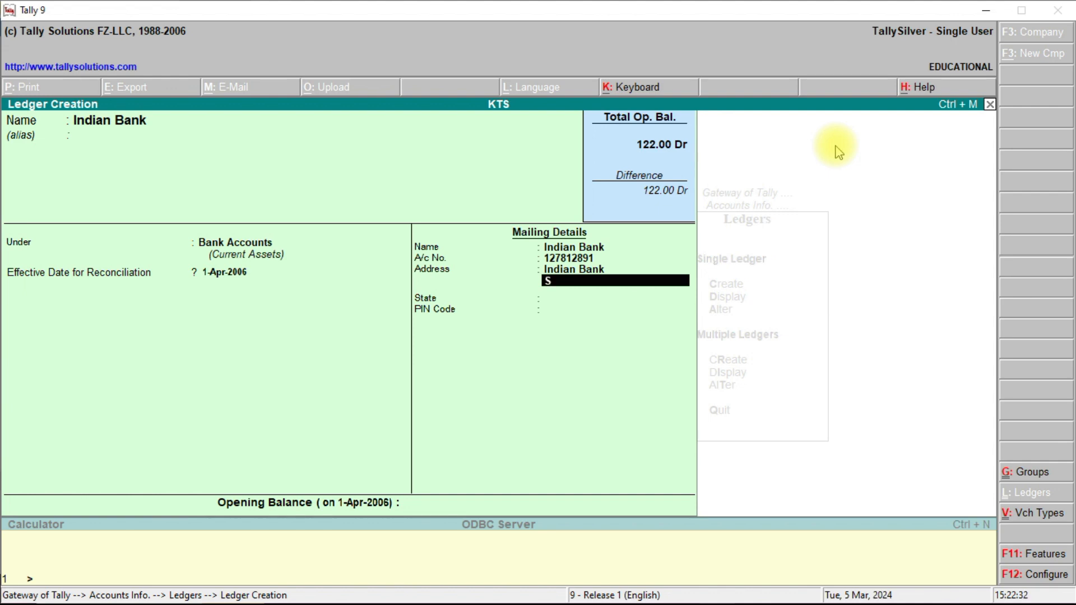
text(inganallur)
key(Return)
text(C)
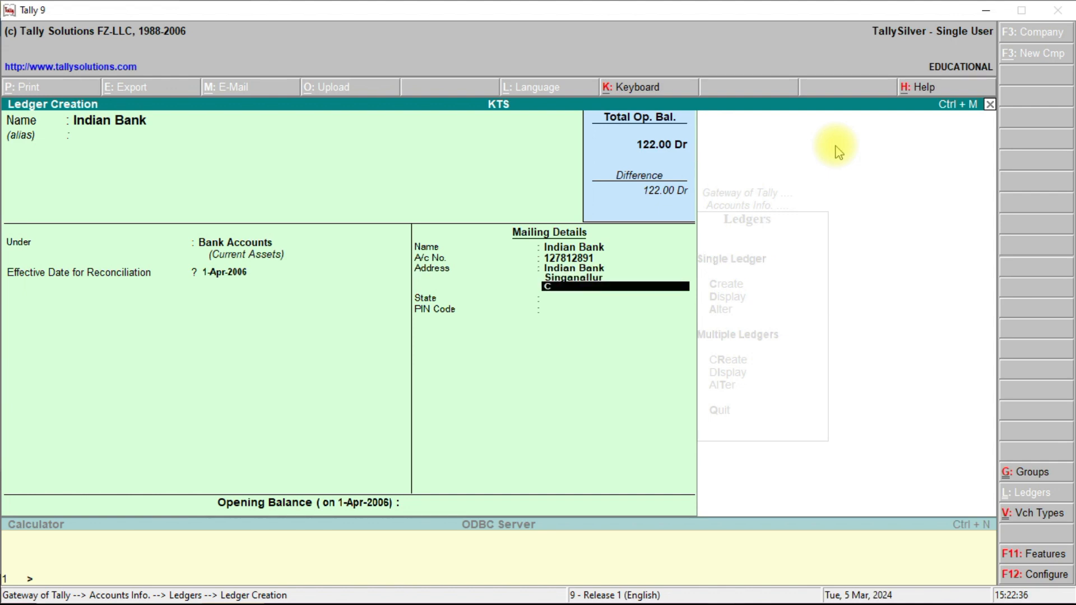
text(oimbatore)
key(Return)
key(Return)
text(ta)
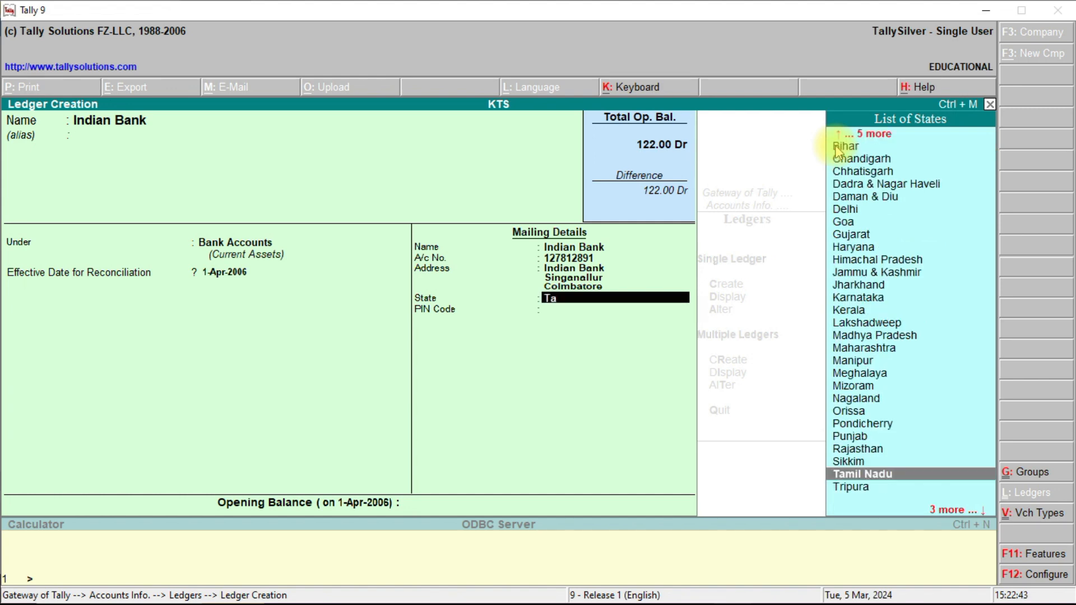
key(Return)
text(641)
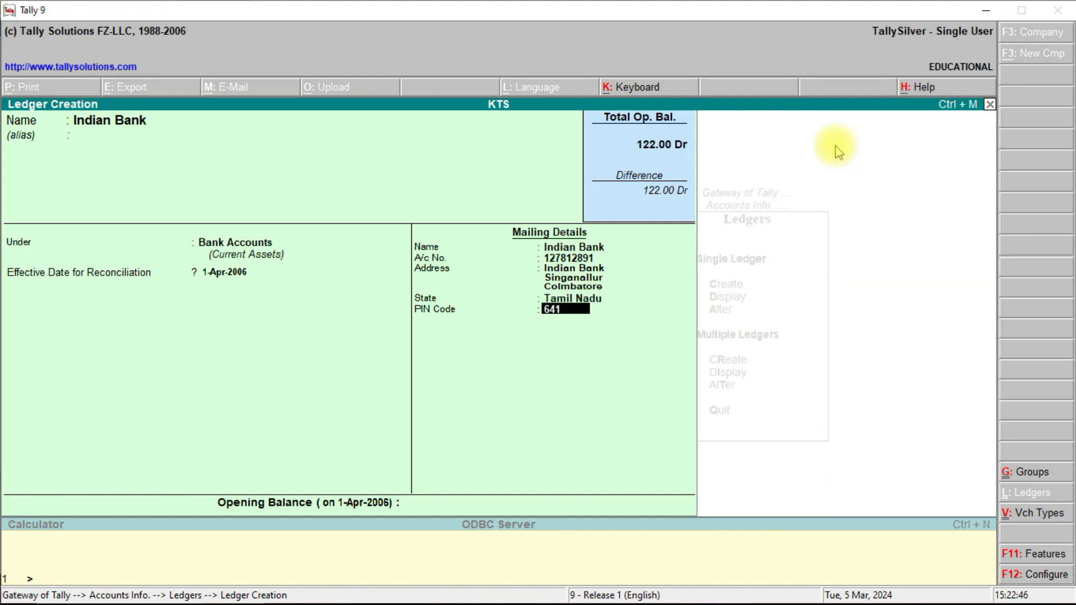
text(004)
key(Return)
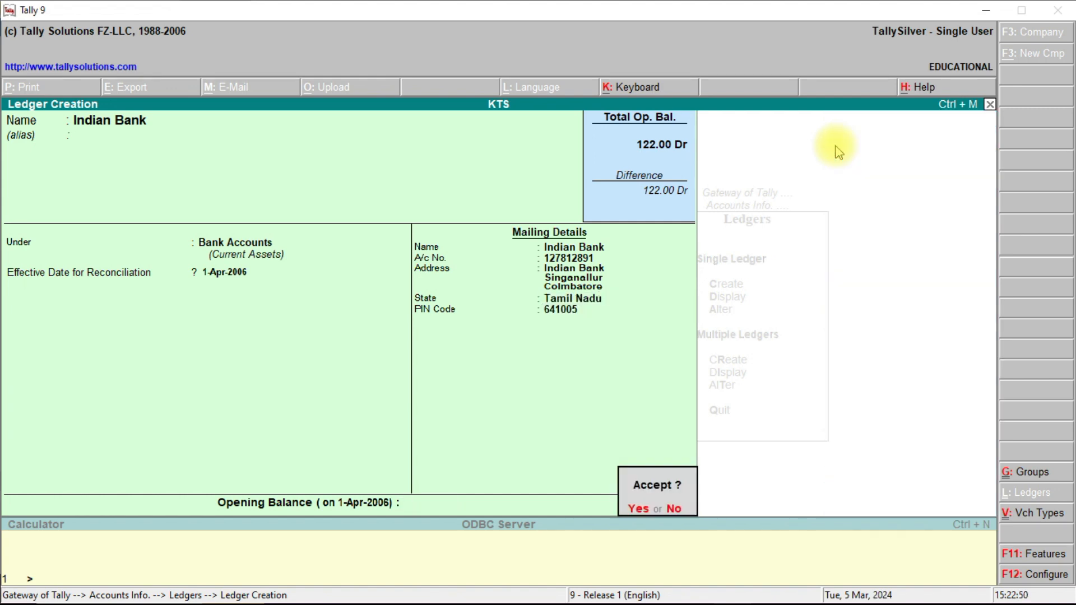
key(Return)
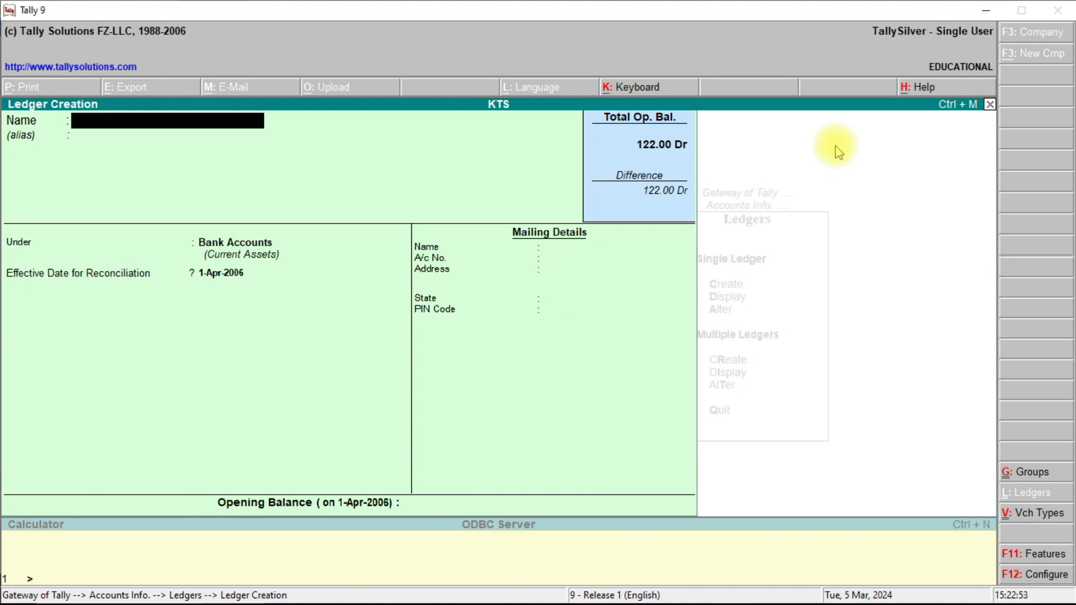
Display the Indian Bank ledger from the ledger list, then close back to the Ledgers menu.
key(Escape)
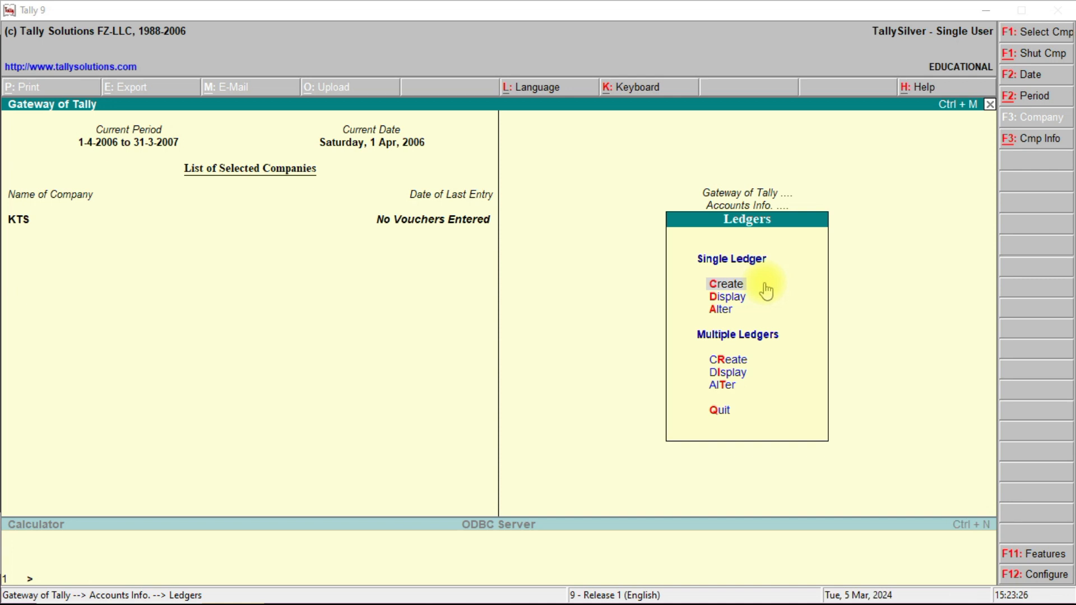
click(728, 303)
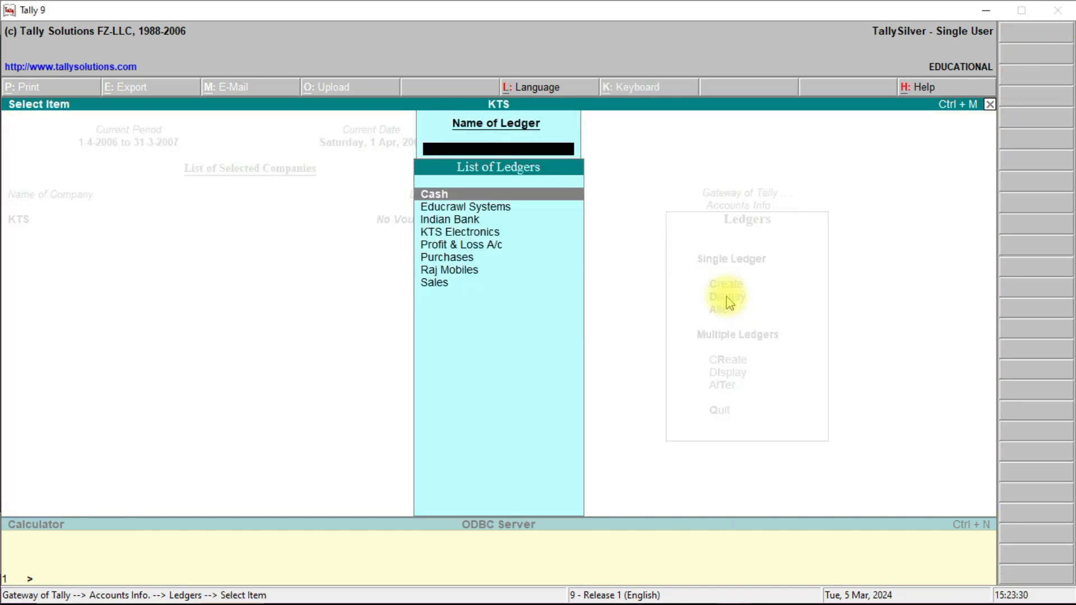
key(Down)
key(Down)
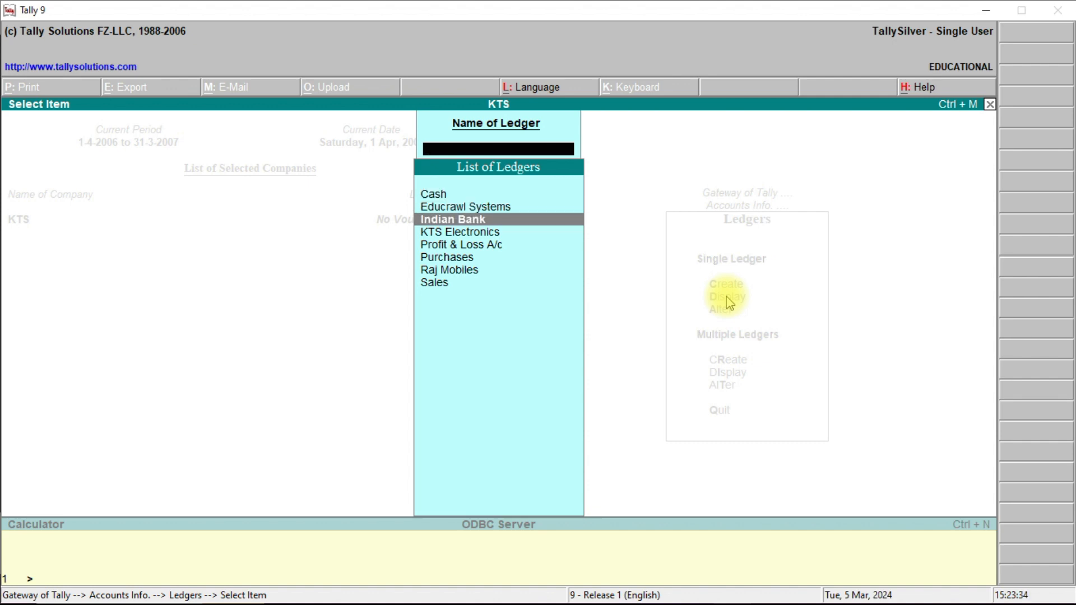
key(Down)
key(Down)
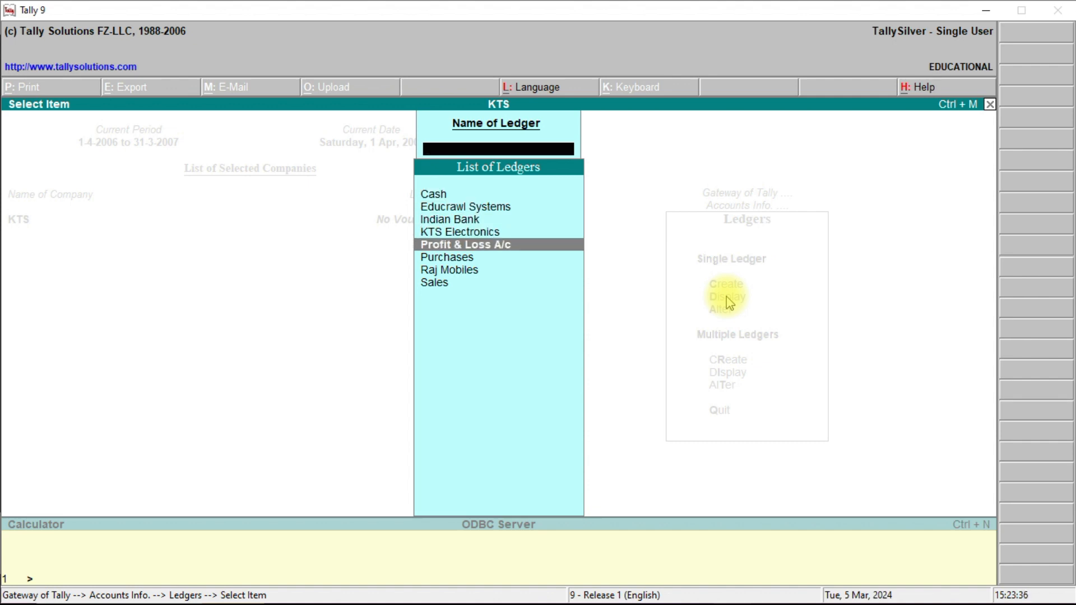
key(Down)
key(Down)
key(Down)
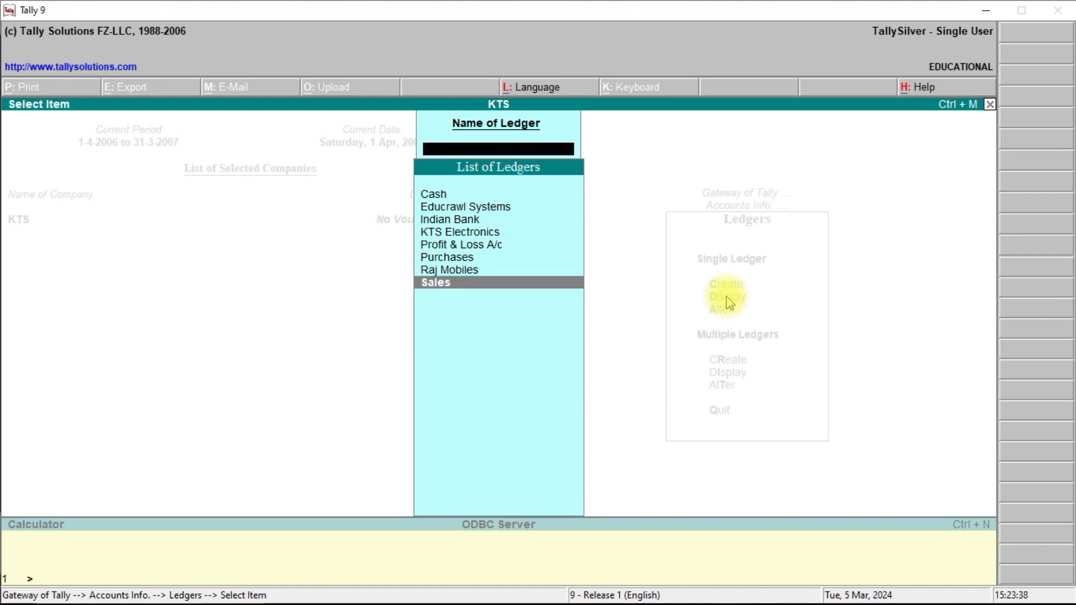
key(Up)
key(Up)
key(Up)
key(Up)
key(Up)
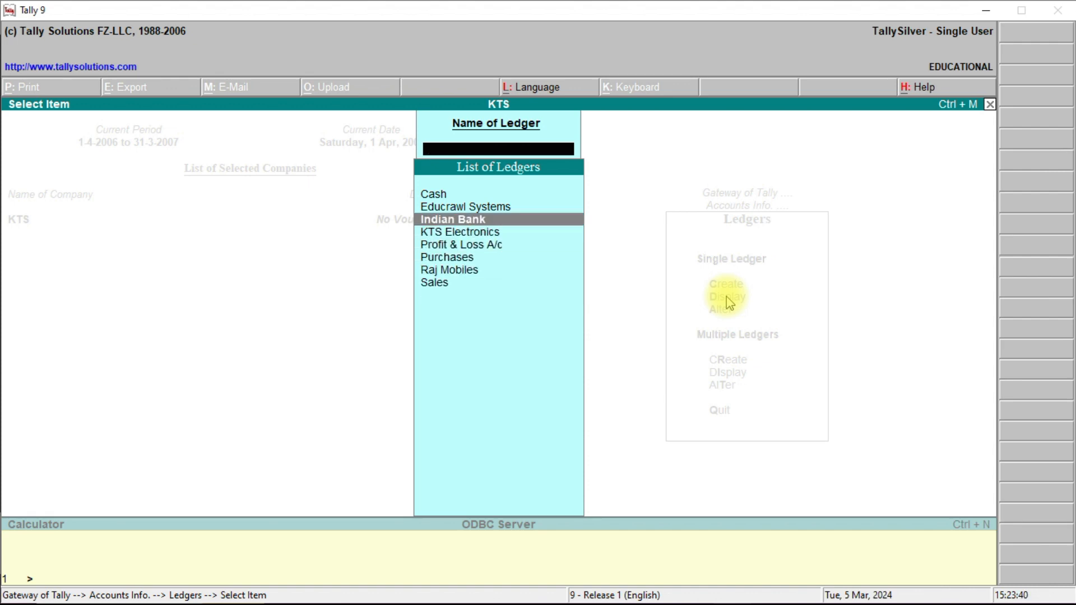
key(Up)
key(Down)
key(Return)
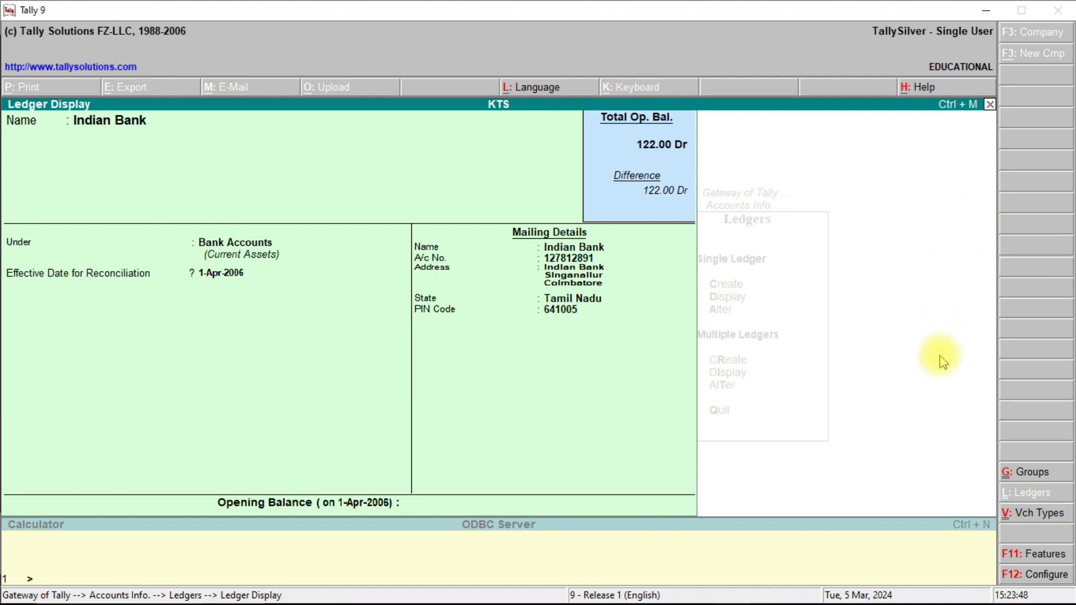
click(990, 104)
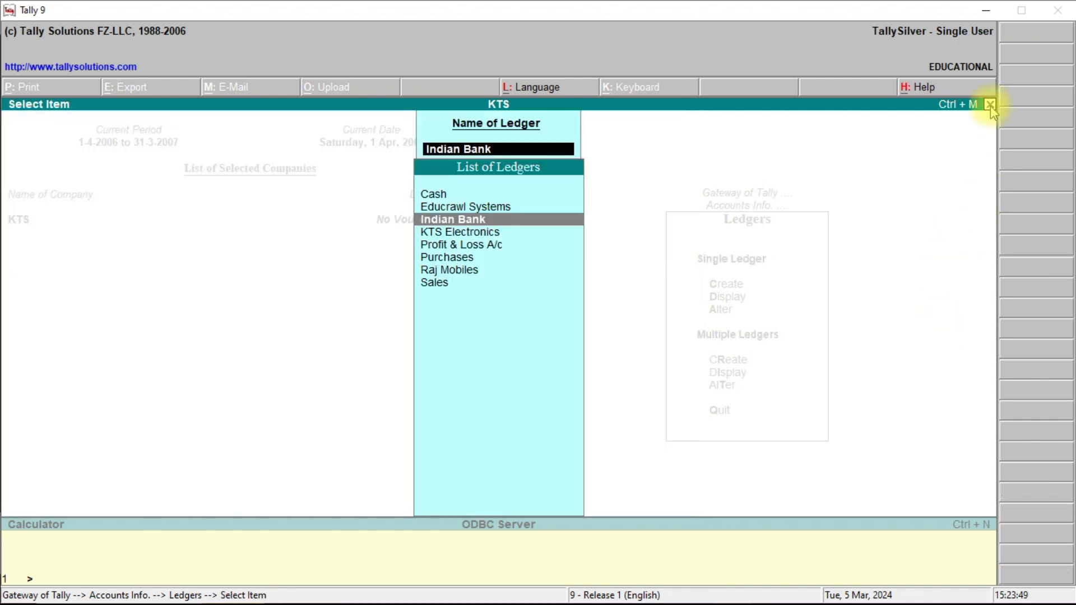
click(990, 105)
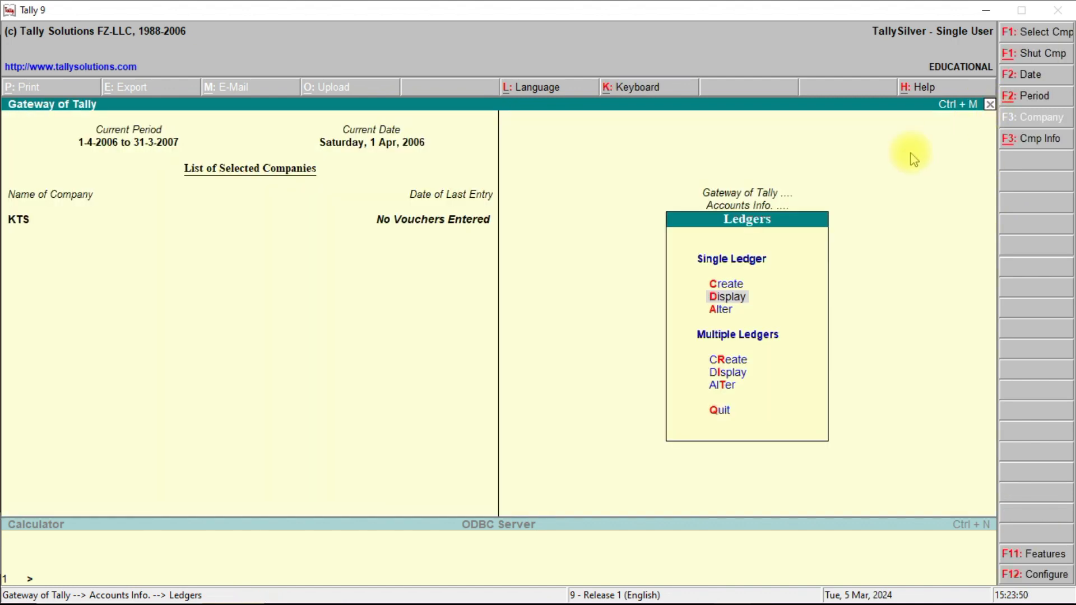
Open the KTS Electronics ledger for single-ledger alteration.
click(721, 310)
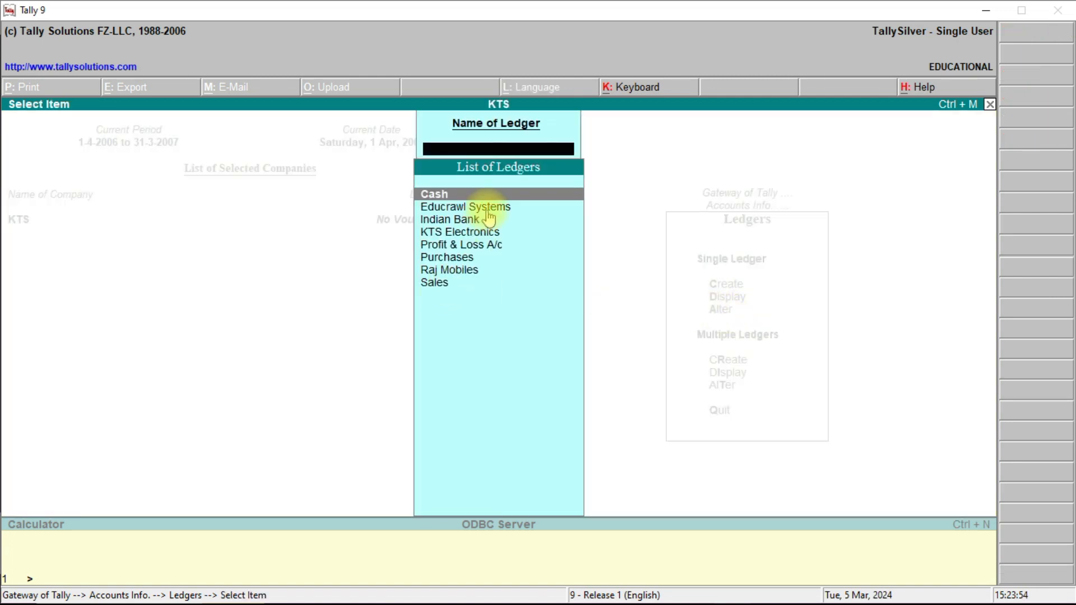
click(463, 234)
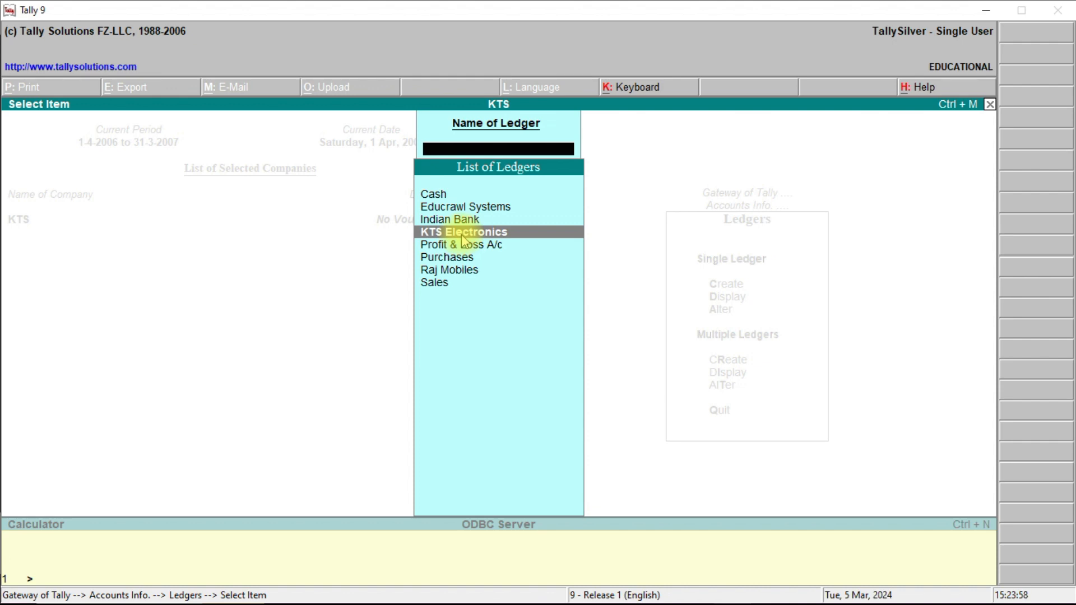
click(463, 233)
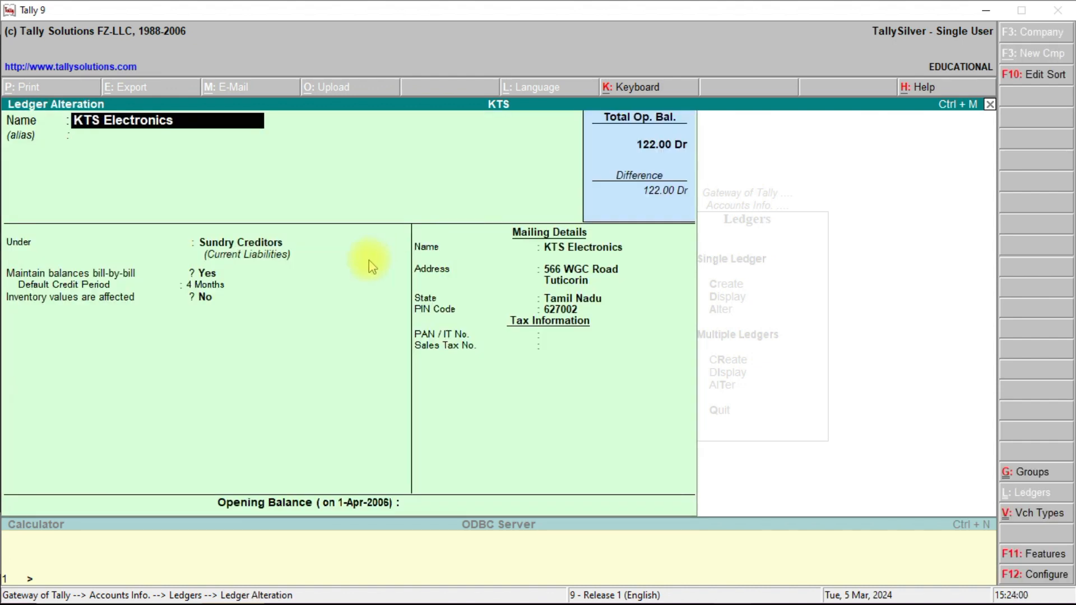
key(Return)
key(Return)
Change the default credit period to 5 Months and save the altered ledger.
key(Return)
key(Return)
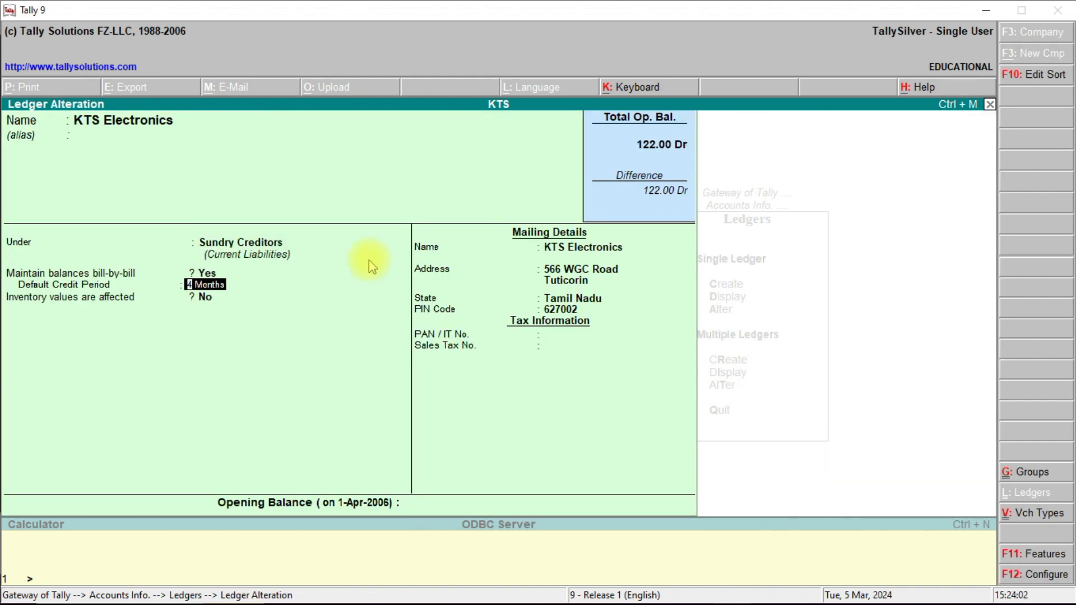
text(5 Mo)
text(ntha)
key(BackSpace)
key(BackSpace)
text(s)
key(BackSpace)
key(BackSpace)
text(ths)
key(Return)
key(Return)
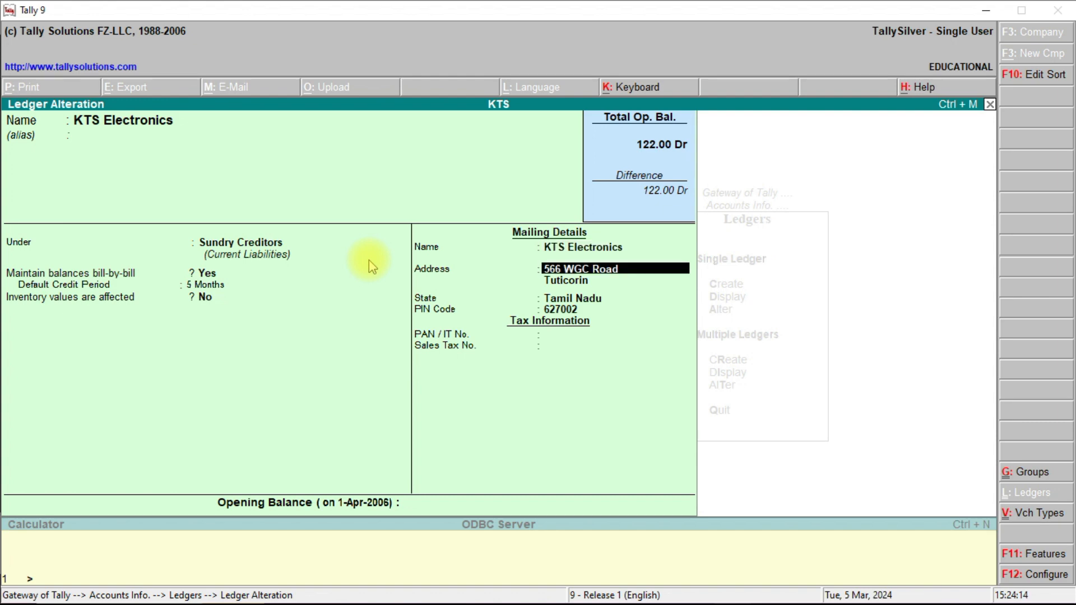
key(Return)
key(Return)
key(Return)
key(Return)
key(Return)
key(Return)
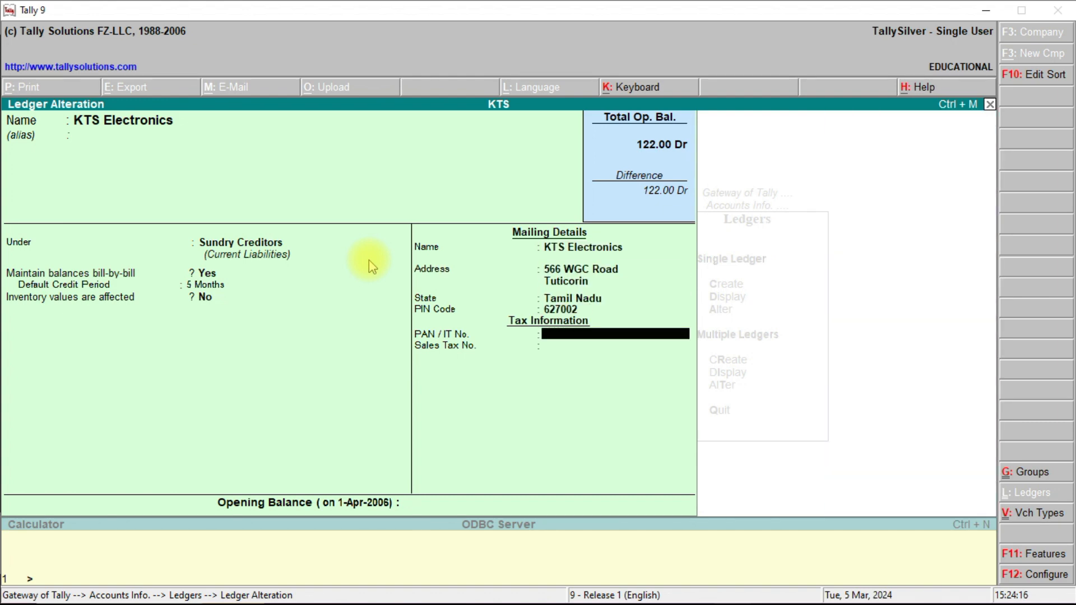
key(Return)
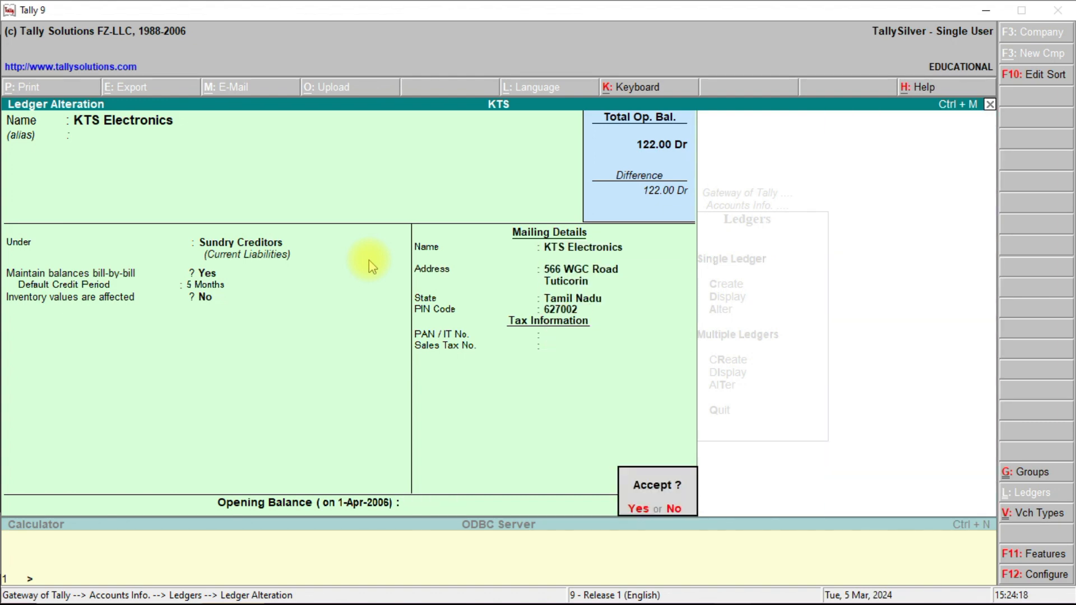
key(Return)
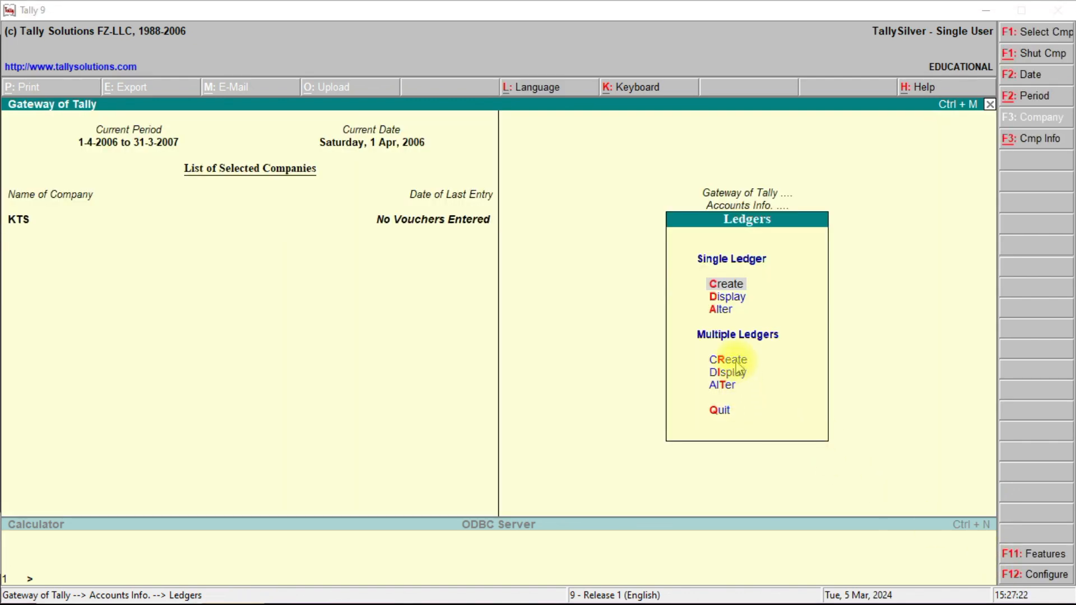
Start multiple ledger creation with Indirect Expenses as the group.
click(736, 364)
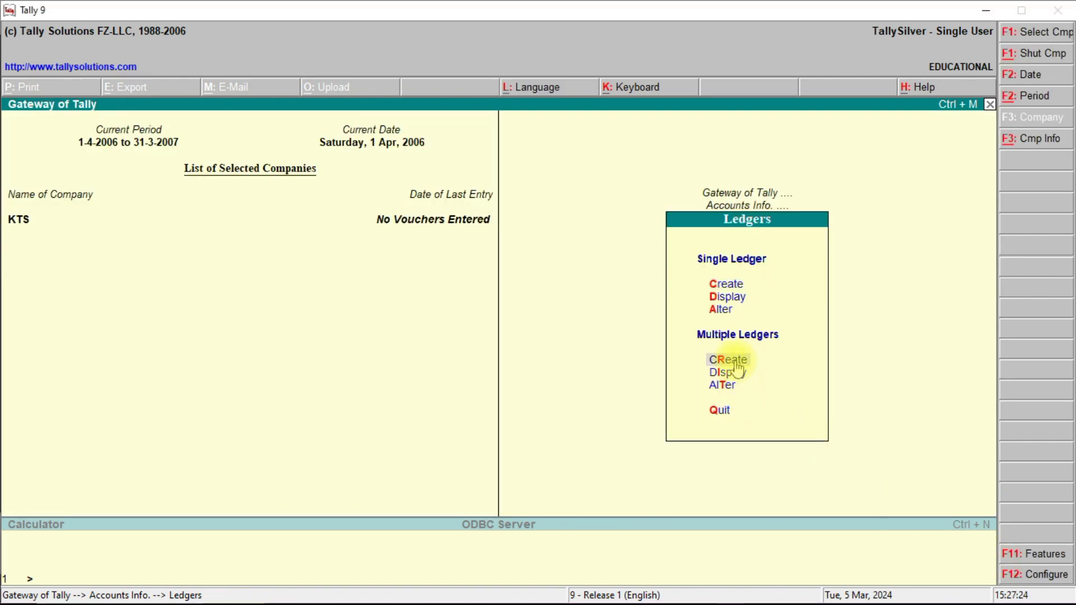
click(736, 363)
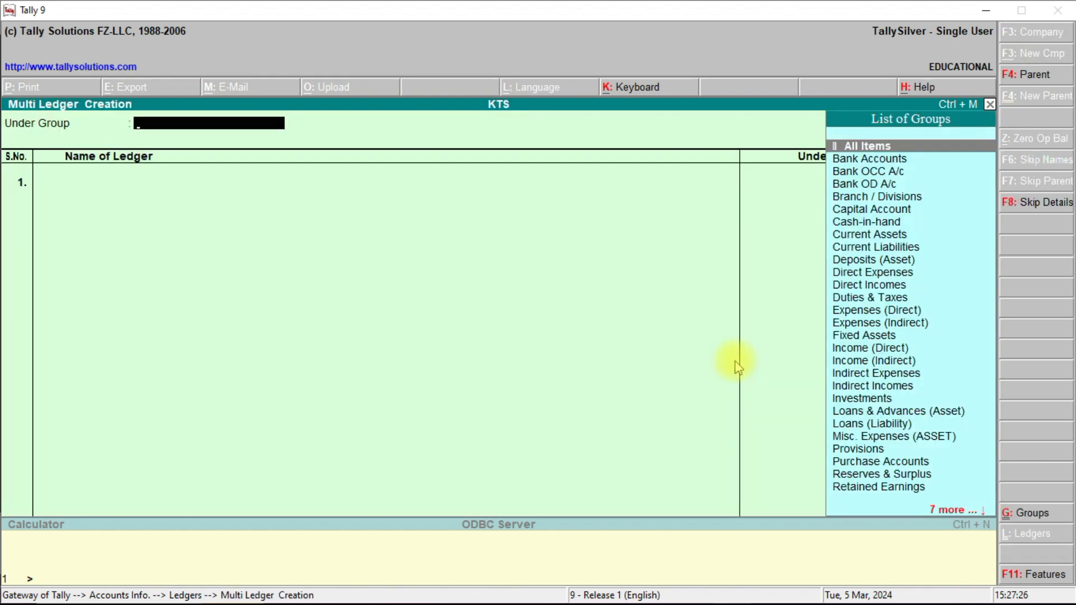
text(Expenses)
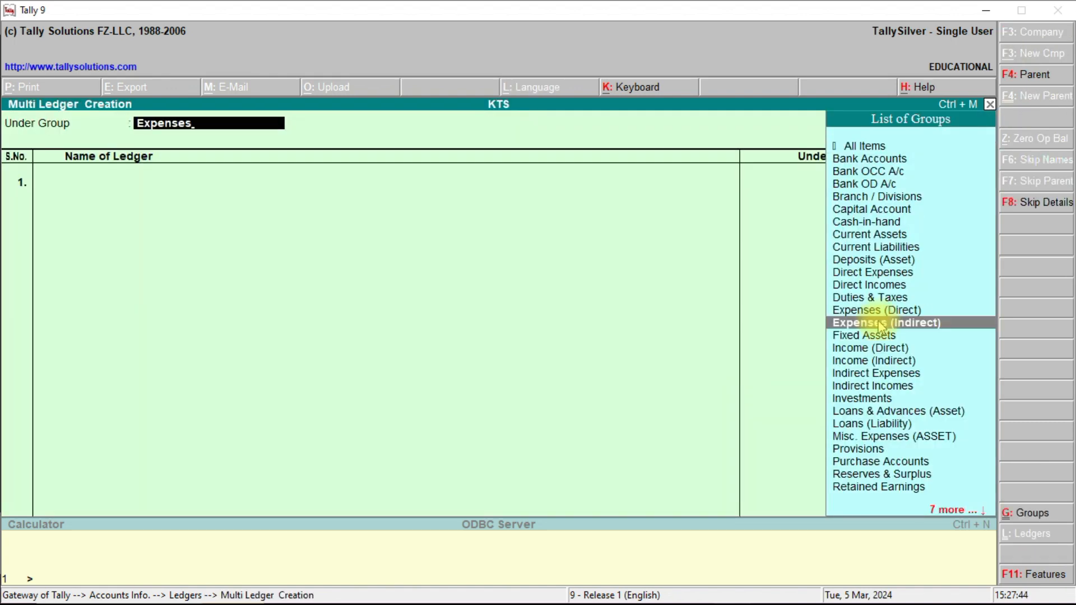
click(881, 325)
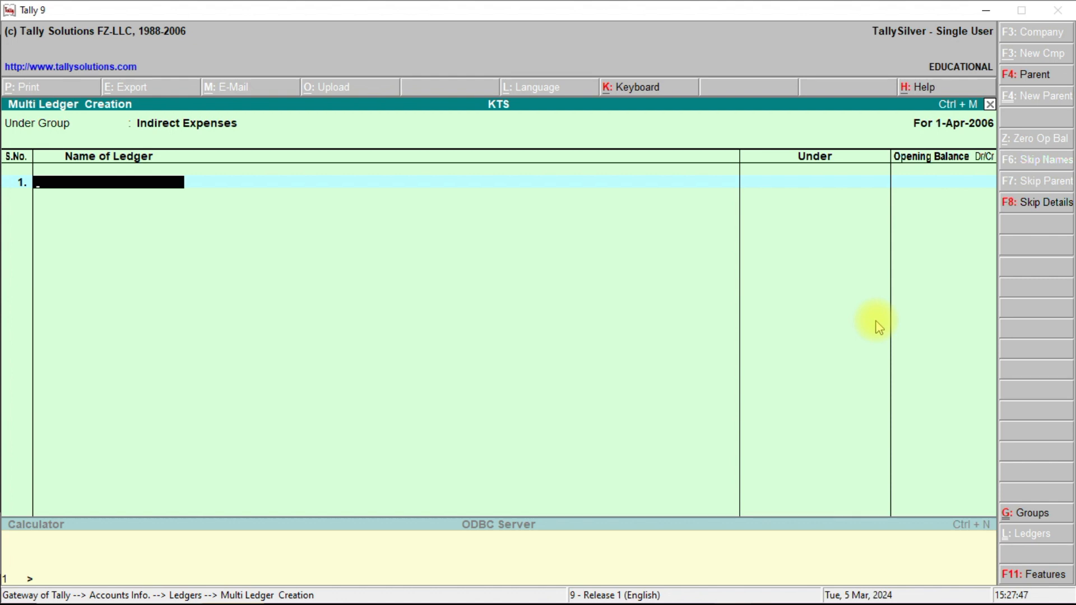
Enter ledgers Rent, Conveyance and OTHER EXPENSES with blank opening balances and save them.
text(Rent)
key(Return)
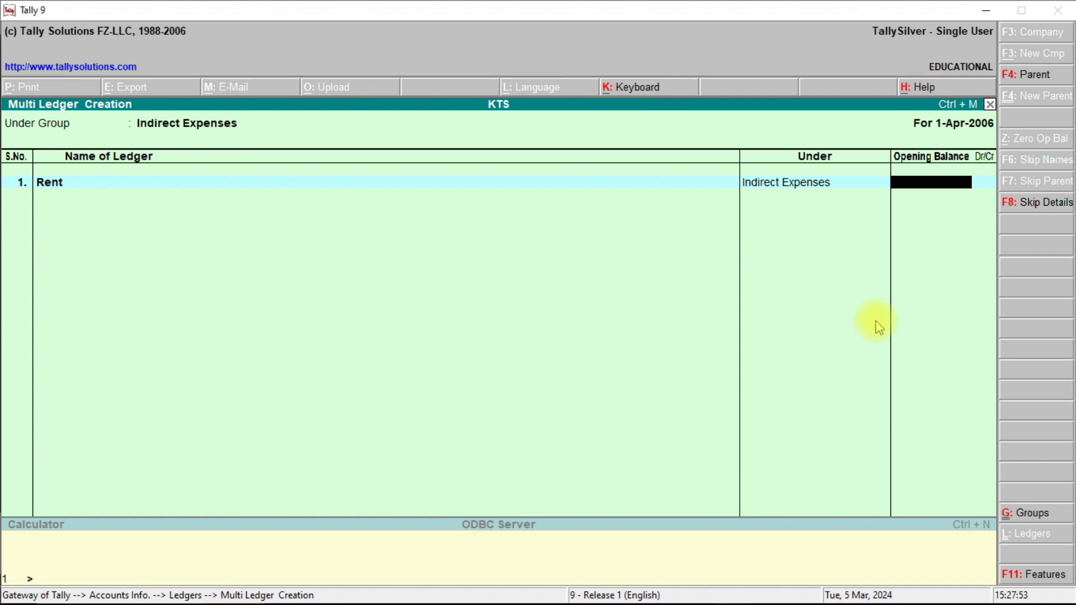
key(Return)
text(Conve)
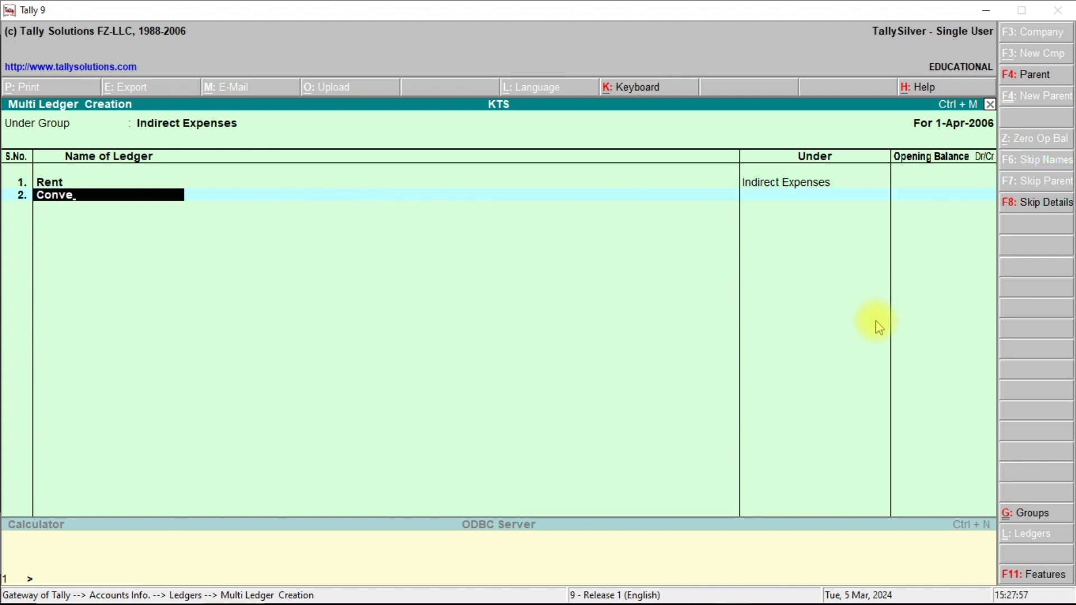
text(yance)
key(Return)
key(Return)
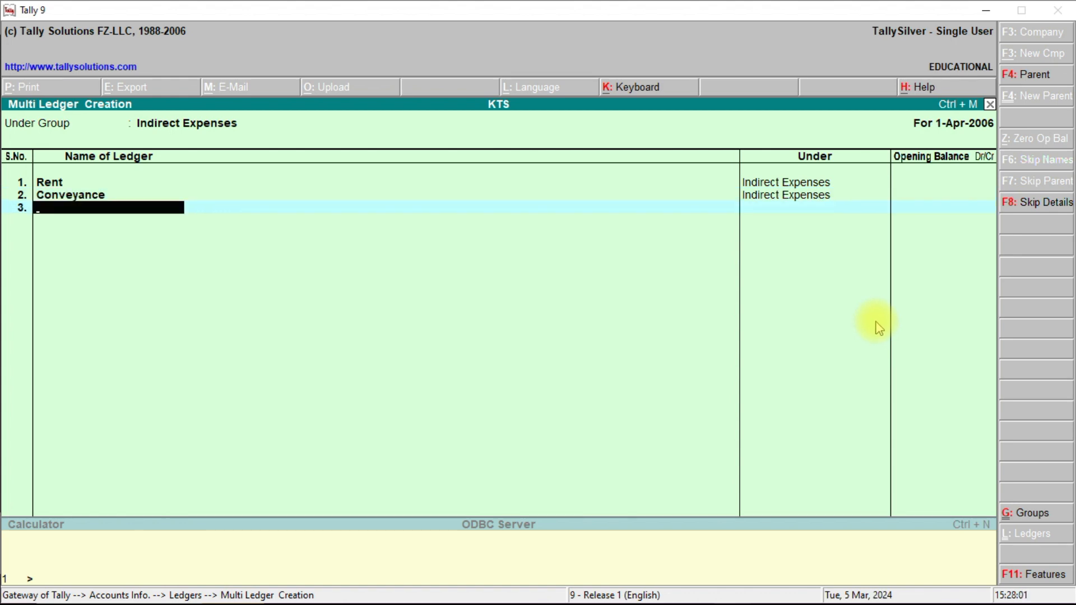
text(OT)
text(HER E)
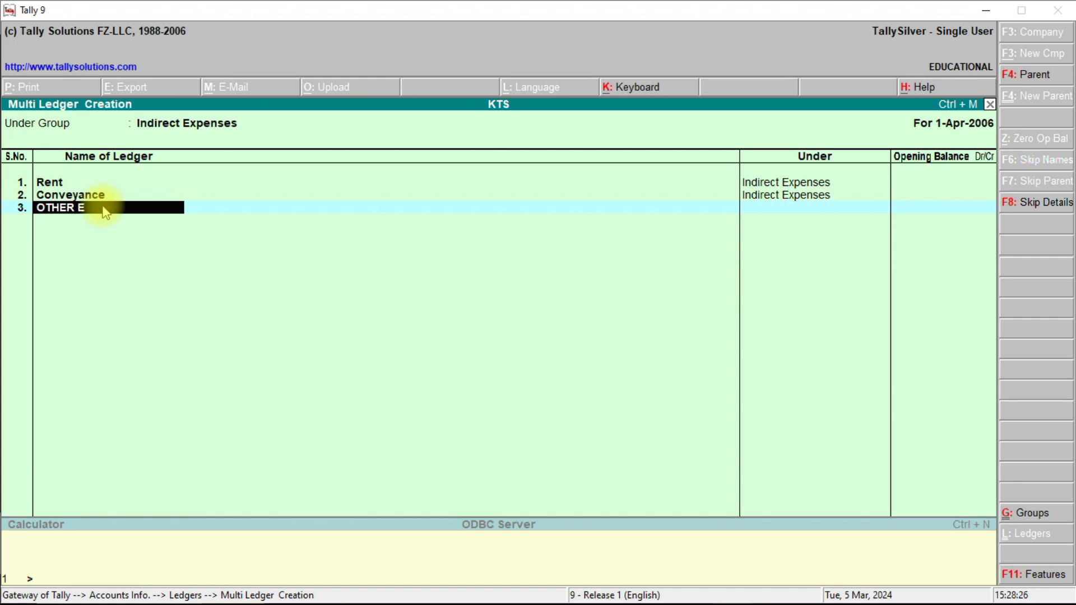
text(XPENSES)
key(Return)
key(Return)
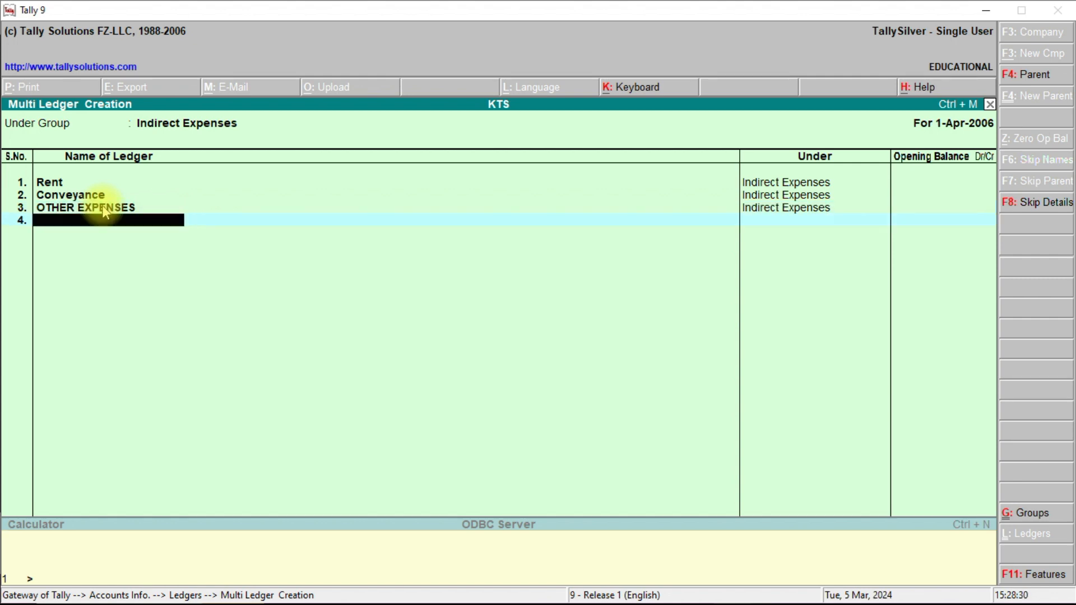
key(Return)
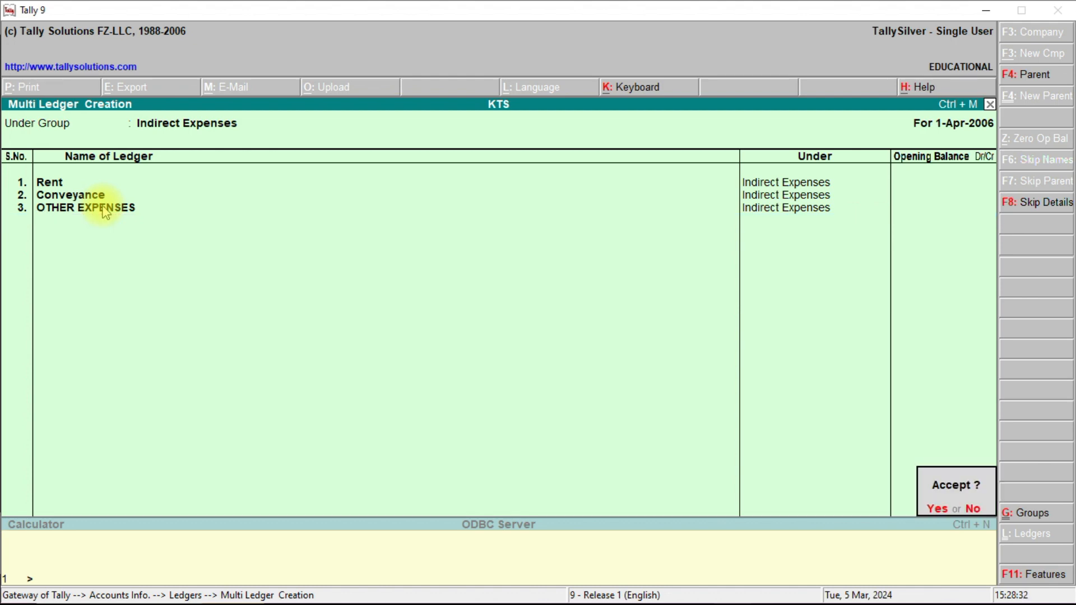
click(937, 510)
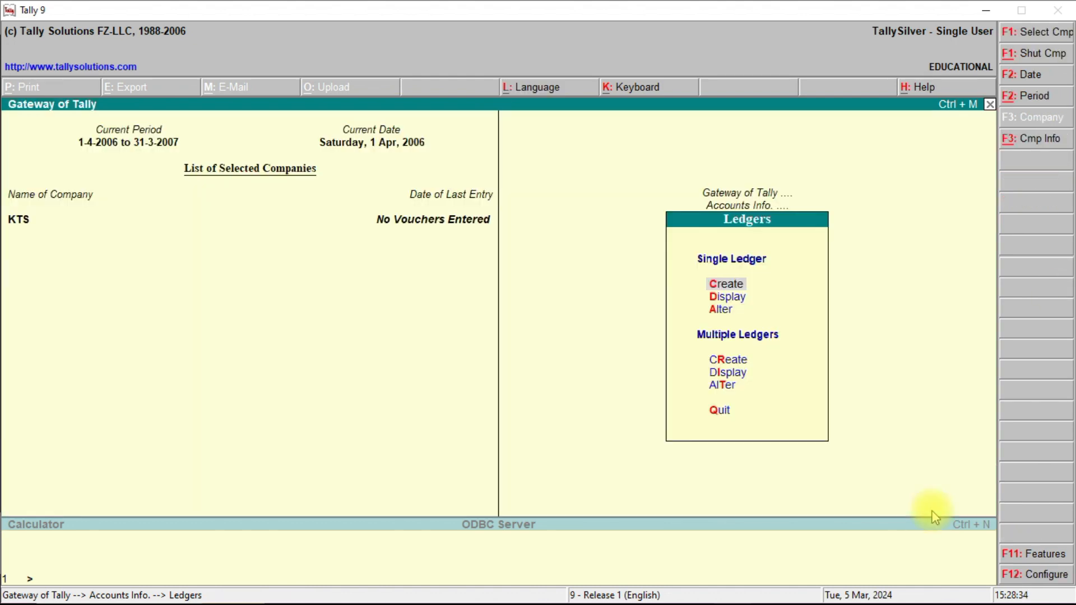
List all ledgers under the Indirect Expenses group through Multiple Ledgers Alter.
click(729, 386)
click(731, 384)
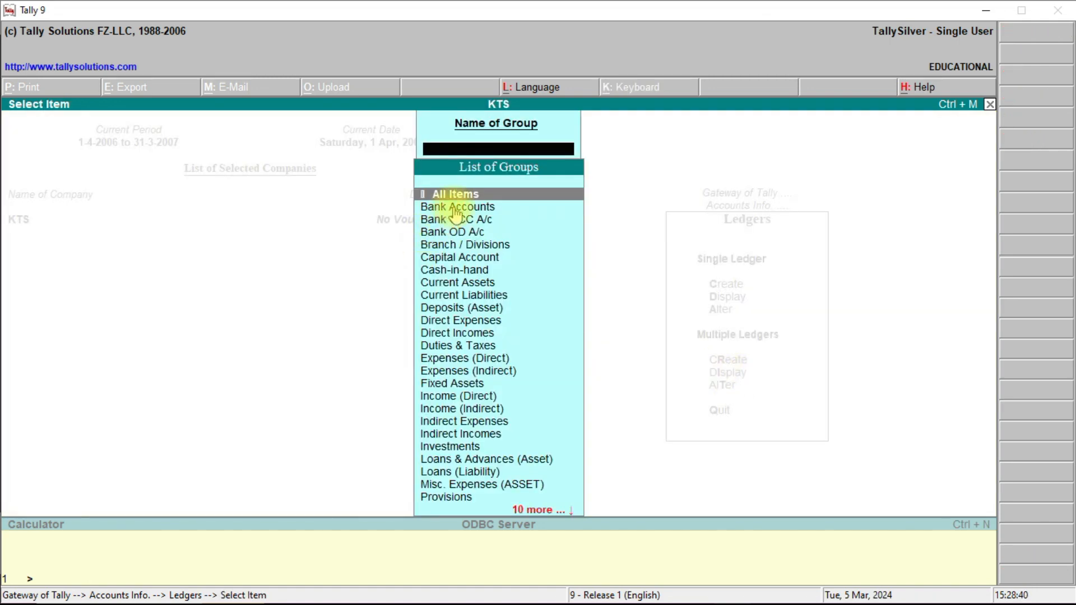
double_click(473, 372)
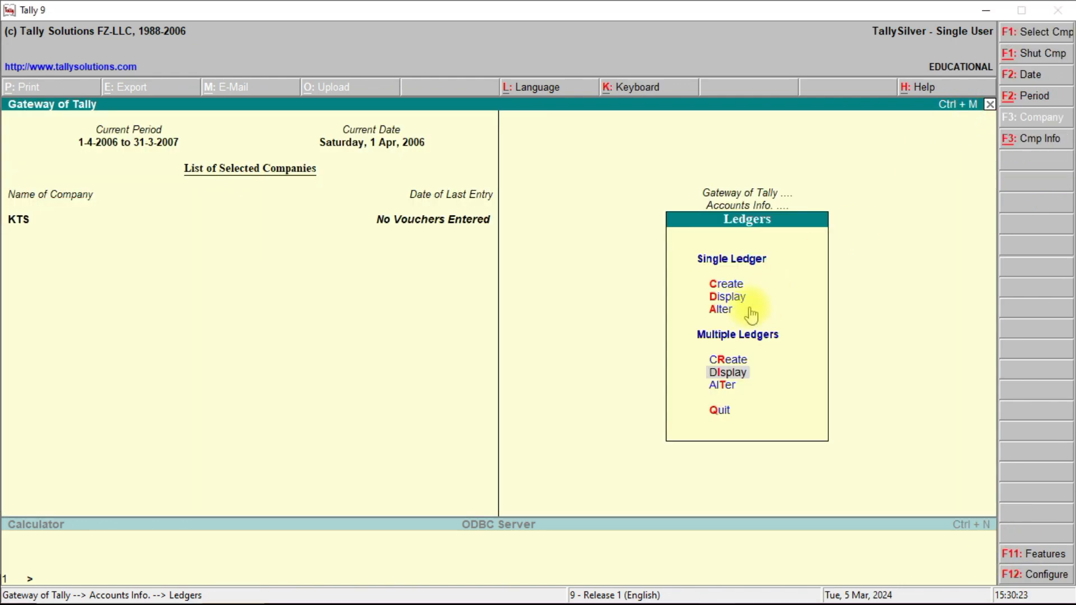
Display the Rent ledger's details via Single Ledger Display.
click(734, 299)
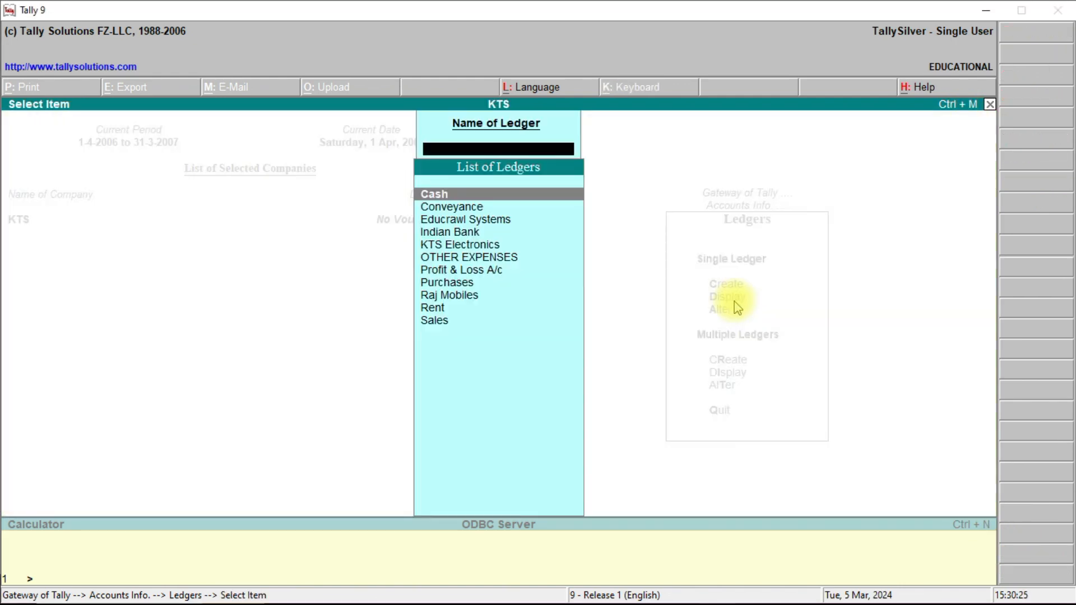
click(434, 309)
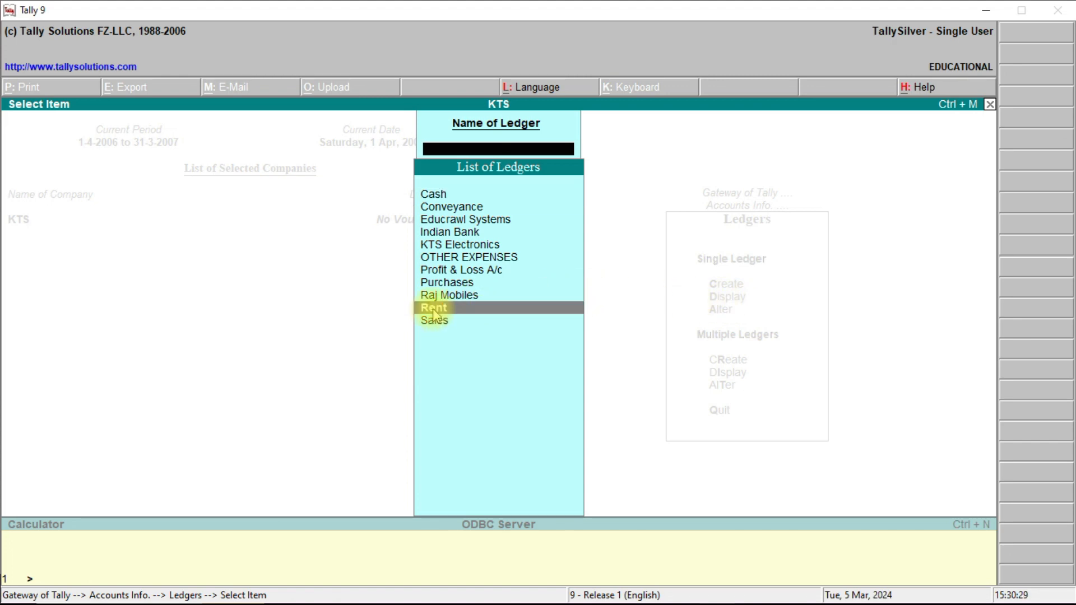
click(433, 316)
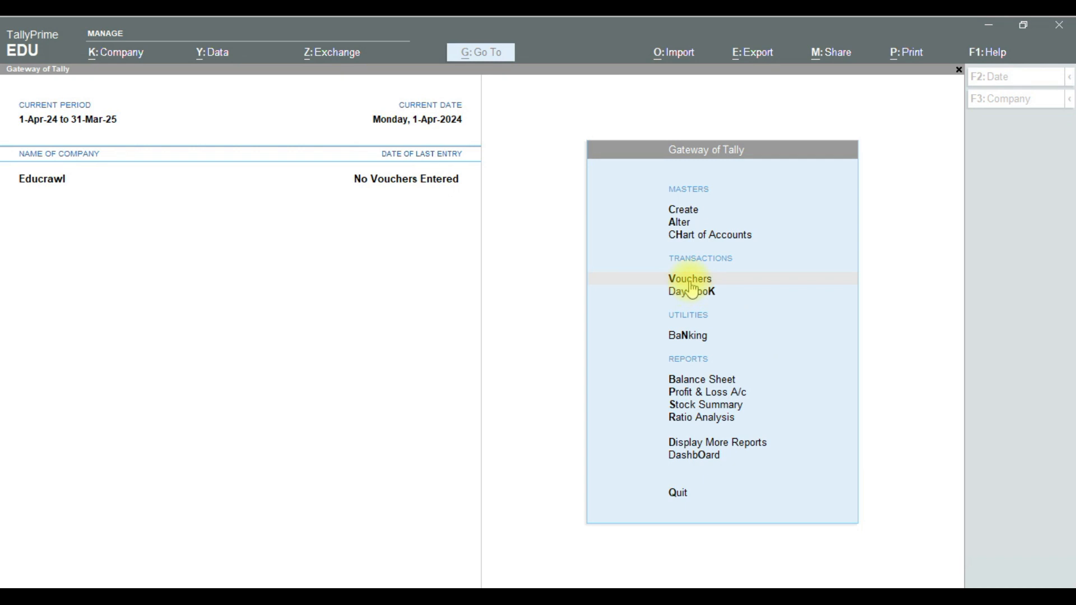
From a new Sales voucher, create ledger Educrawl Communication under Capital Account.
click(692, 282)
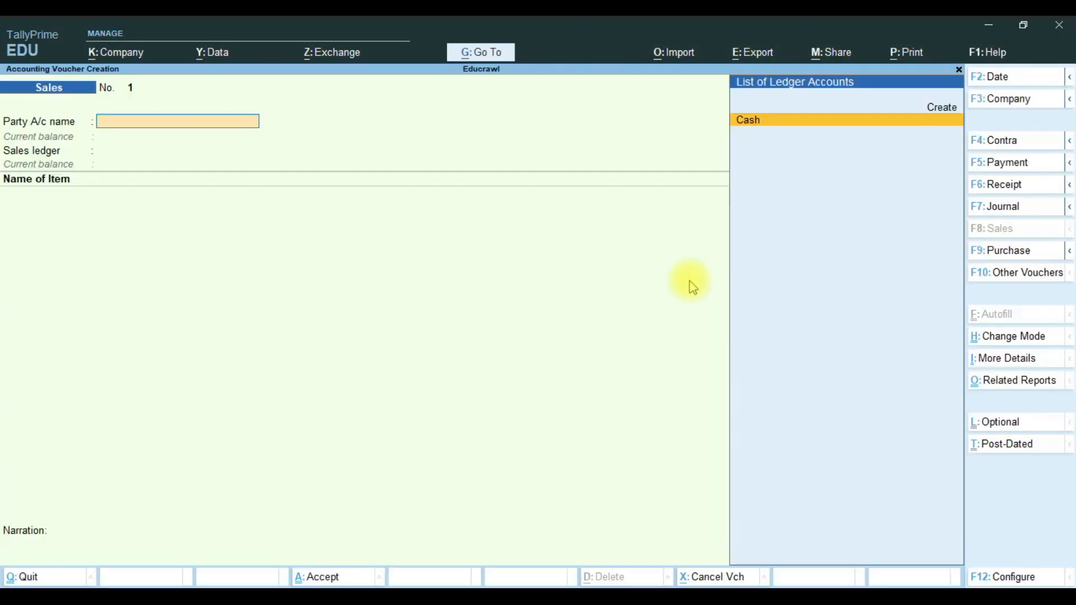
click(949, 112)
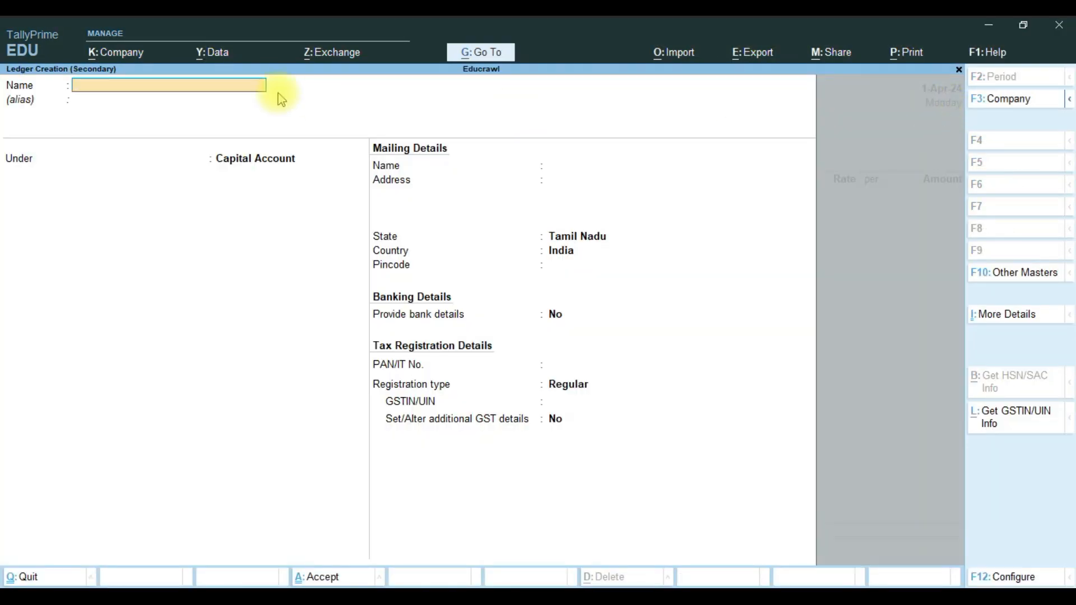
text(Educrawl Communicatio)
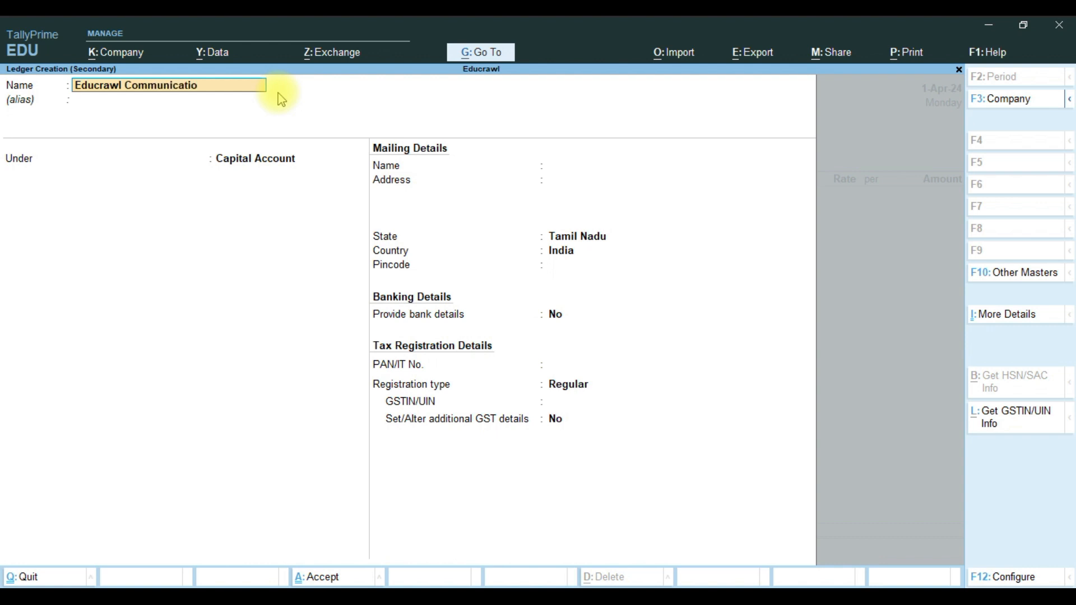
text(n)
key(Return)
key(Return)
key(Return)
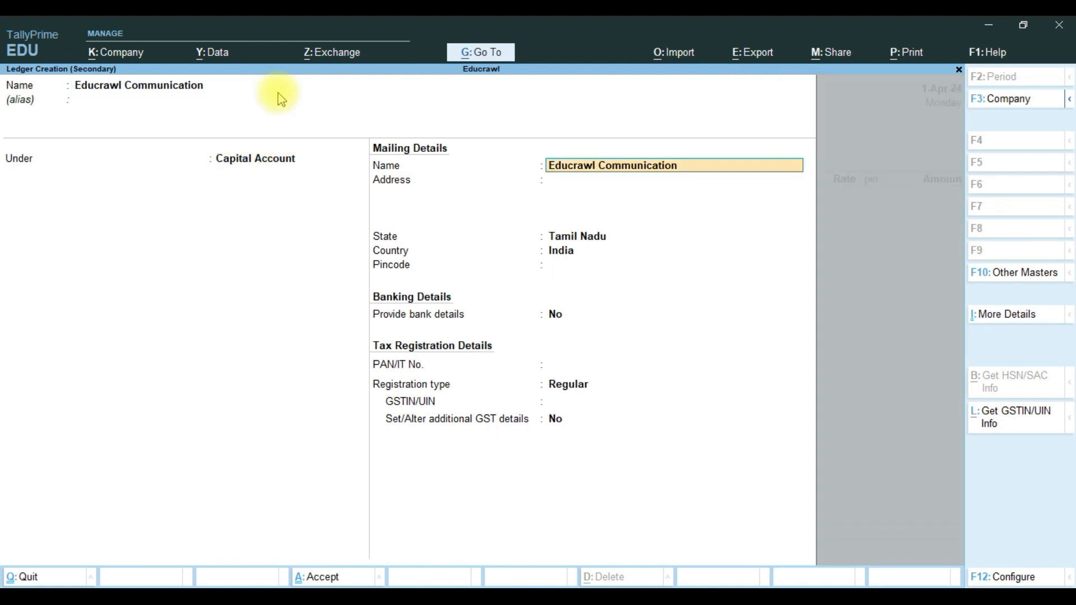
key(Return)
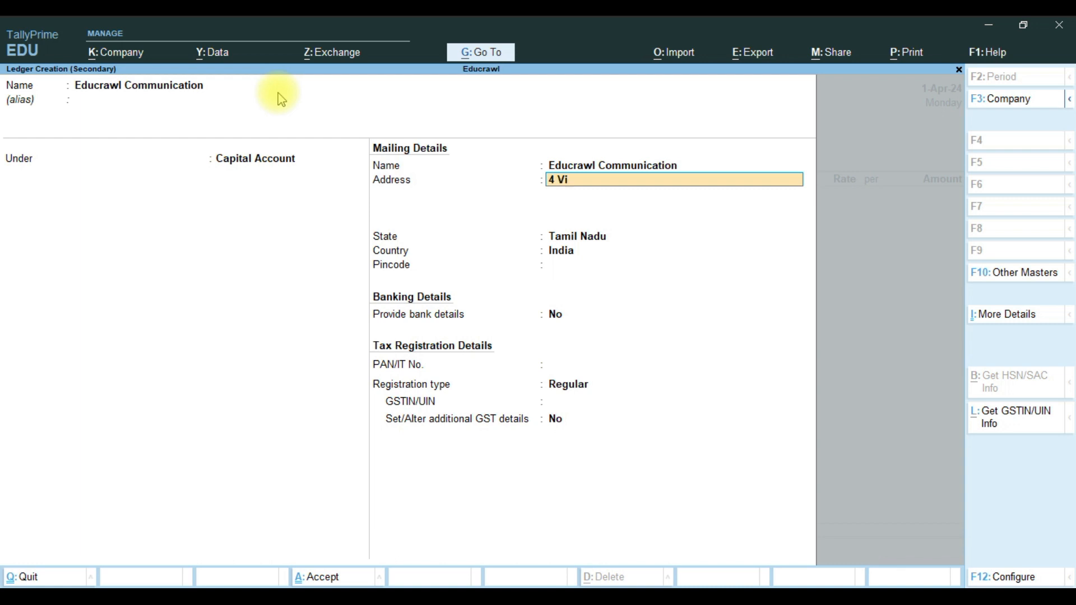
key(Return)
text(Coimbatoe)
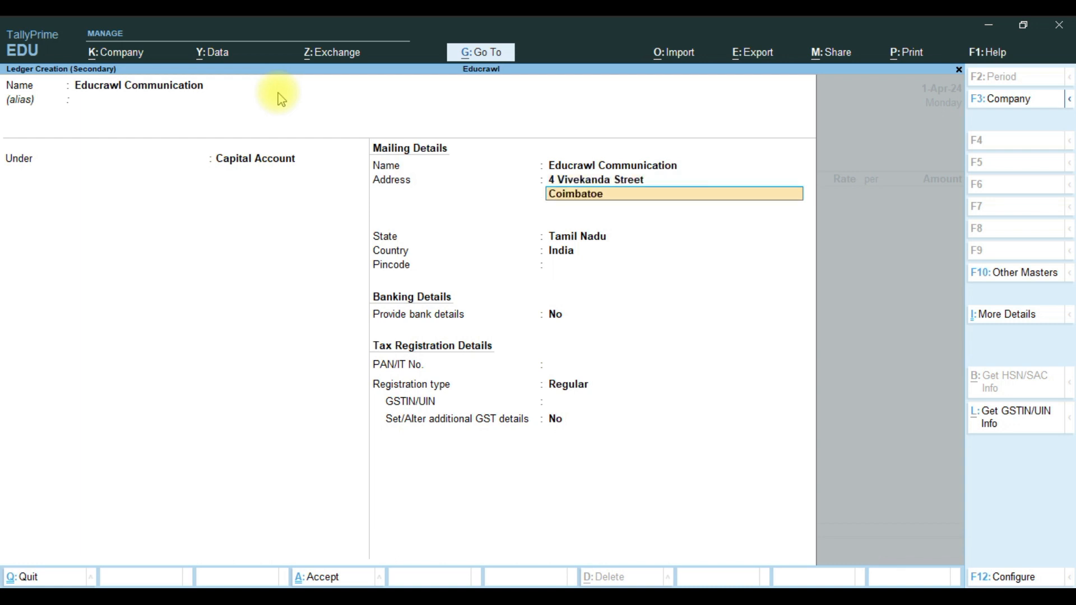
key(Return)
key(Return)
key(Return)
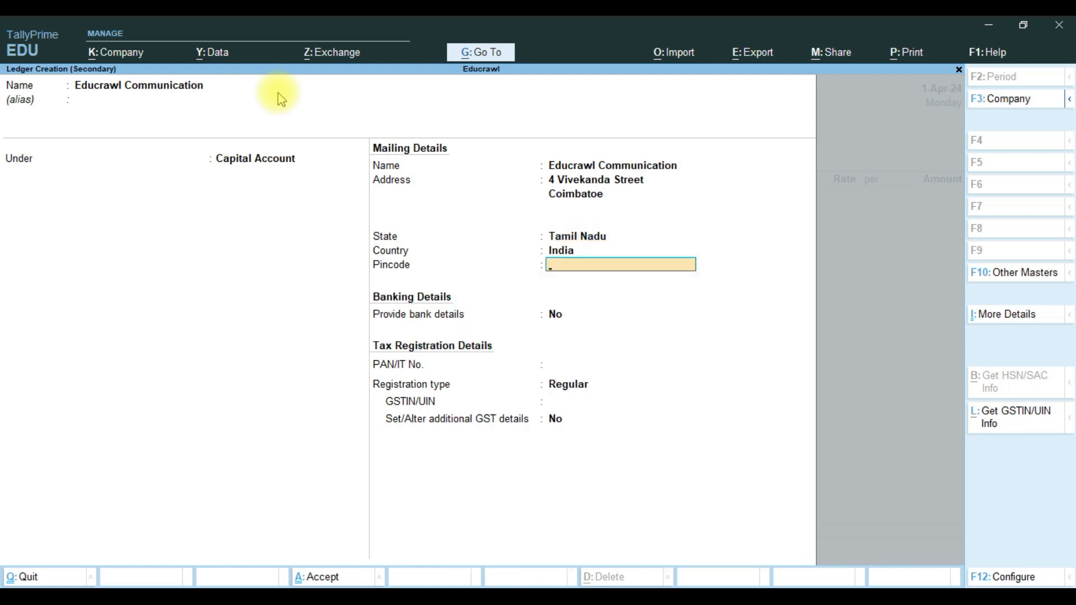
text(641005)
key(Return)
key(Return)
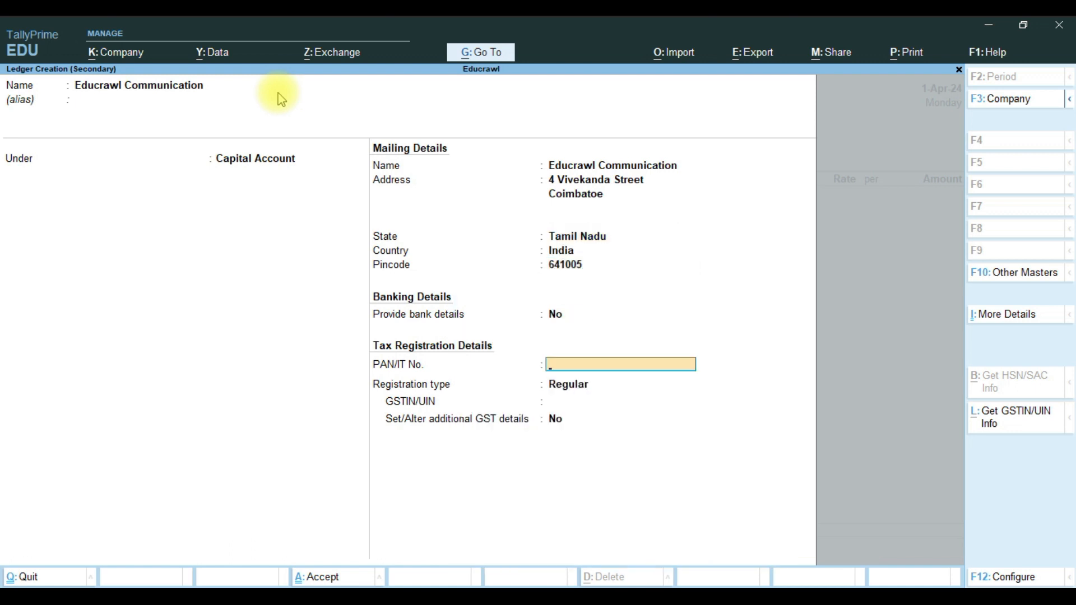
Keep Regular as the ledger's GST registration type.
key(Return)
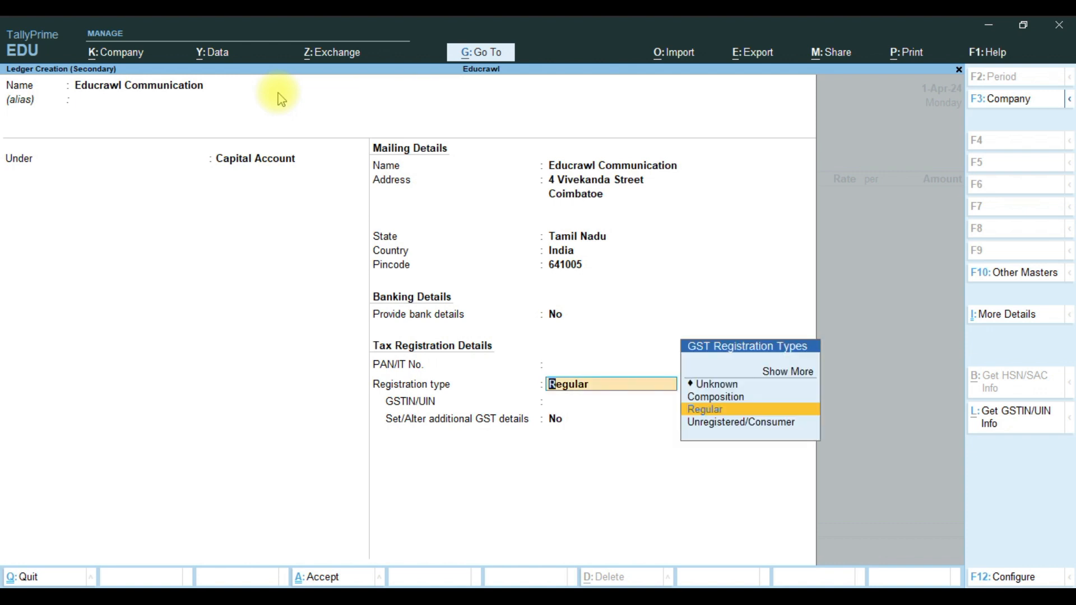
key(Return)
key(Return)
key(Return)
key(Return)
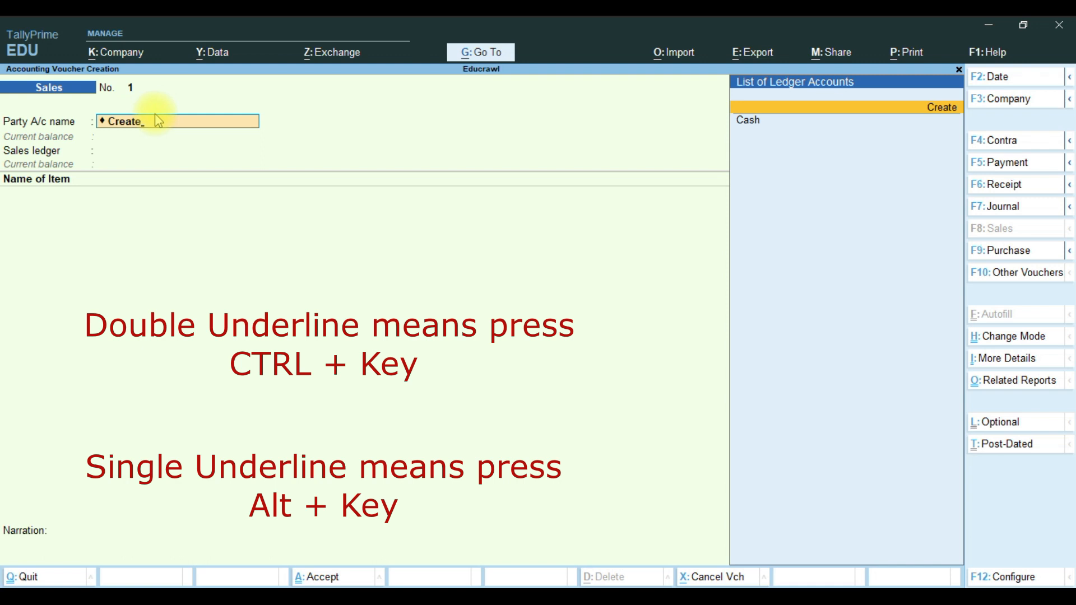
Clear the typed party name and exit the Sales voucher to Gateway of Tally.
text(Creat)
key(BackSpace)
key(BackSpace)
key(BackSpace)
key(BackSpace)
key(BackSpace)
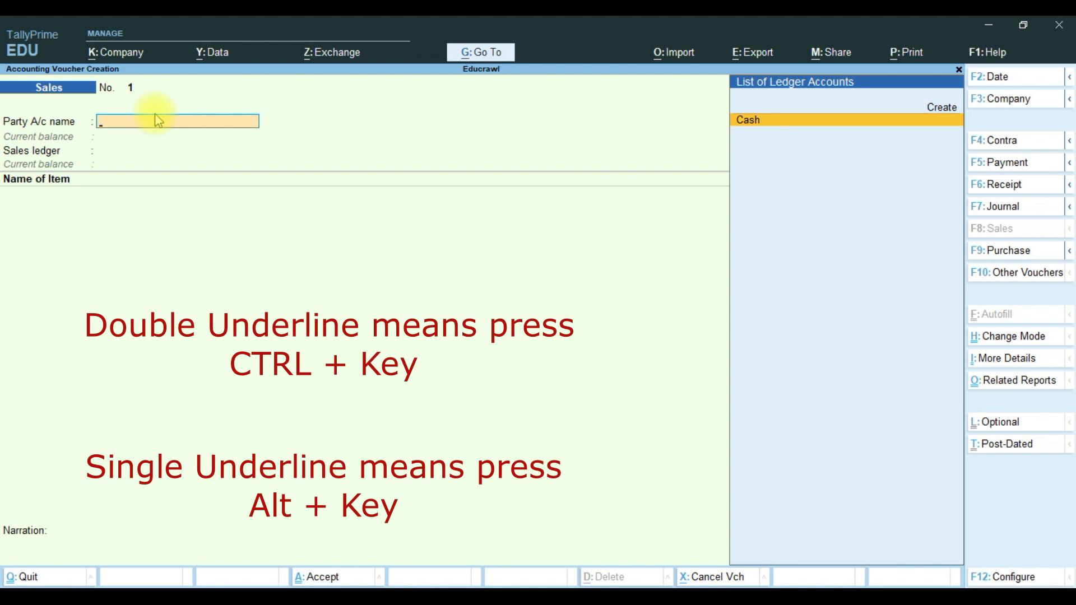
key(Escape)
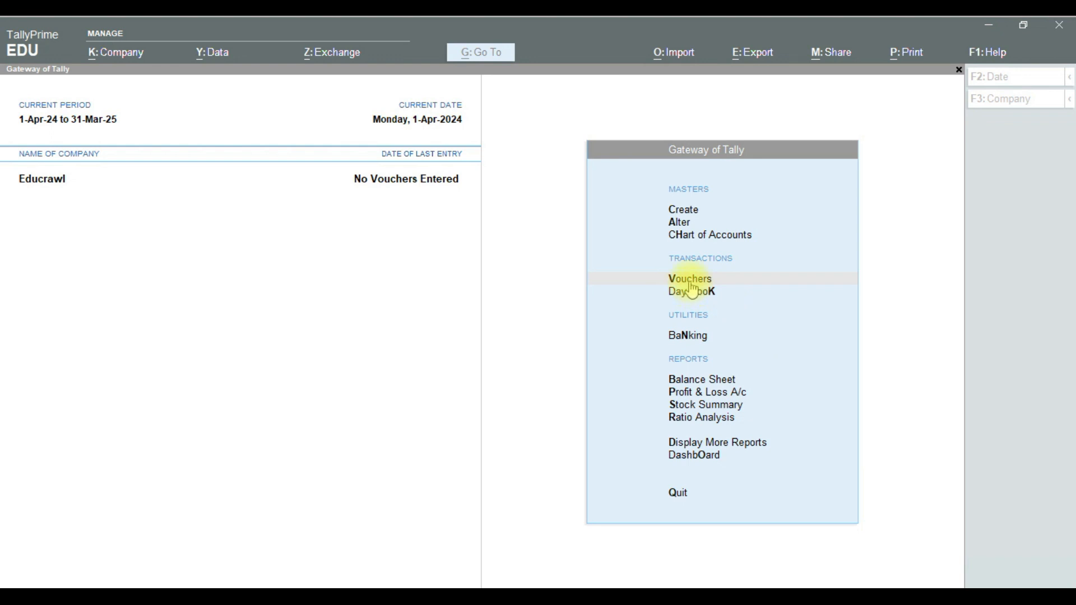
Create a new ledger named Purchases under Sundry Creditors.
click(836, 209)
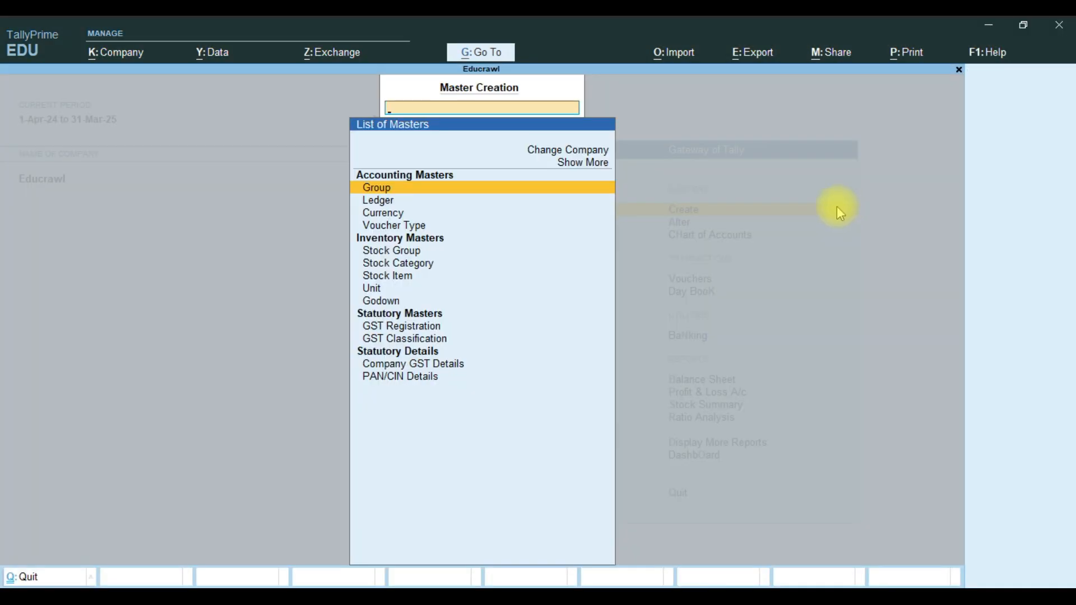
click(372, 207)
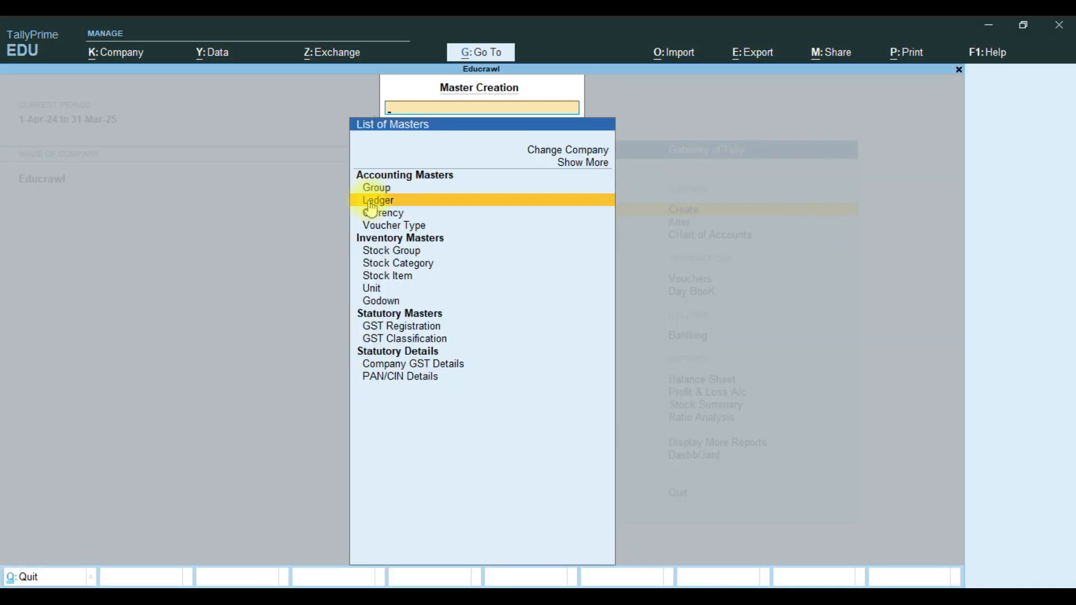
key(Up)
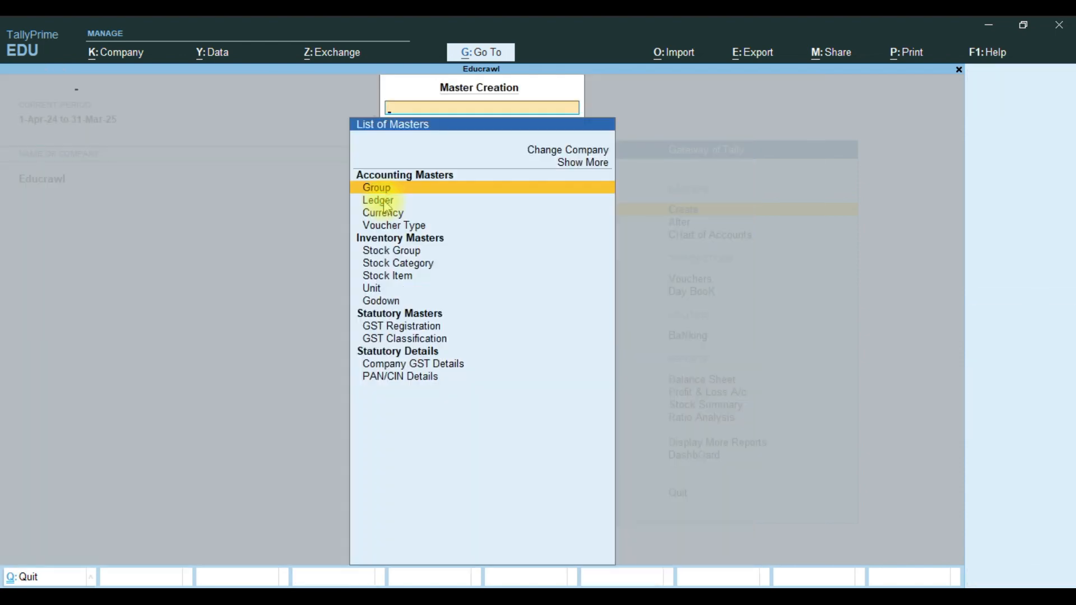
click(384, 202)
text(Pur)
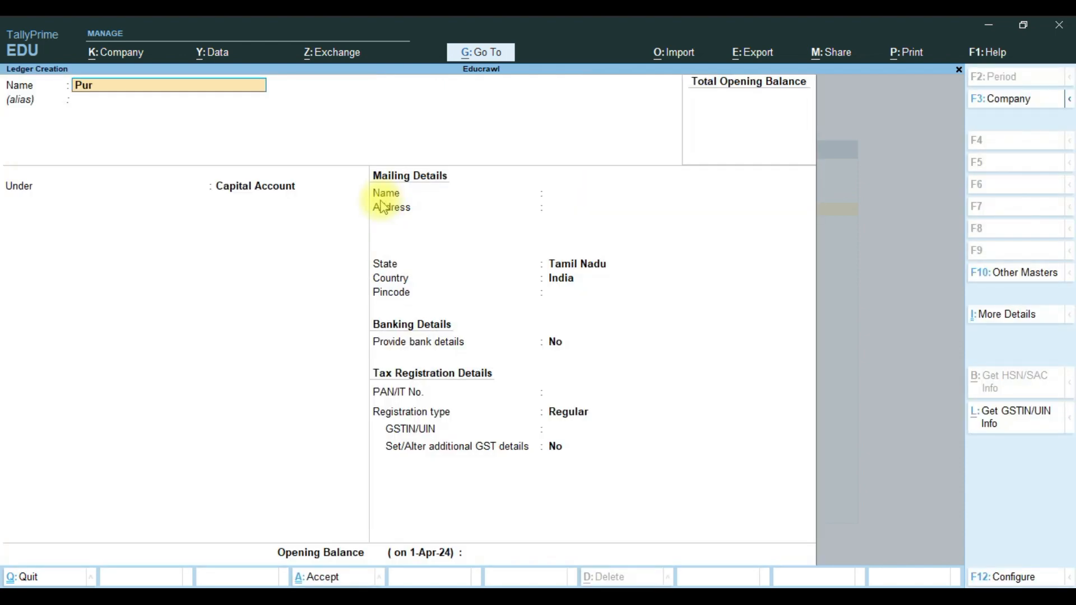
text(chases)
key(Return)
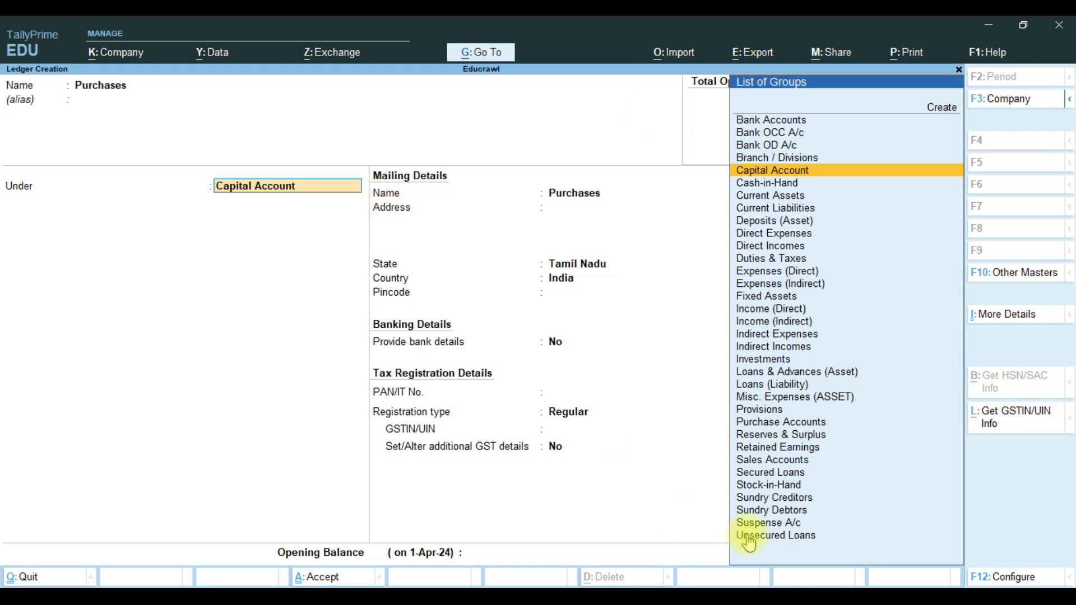
click(788, 498)
key(Return)
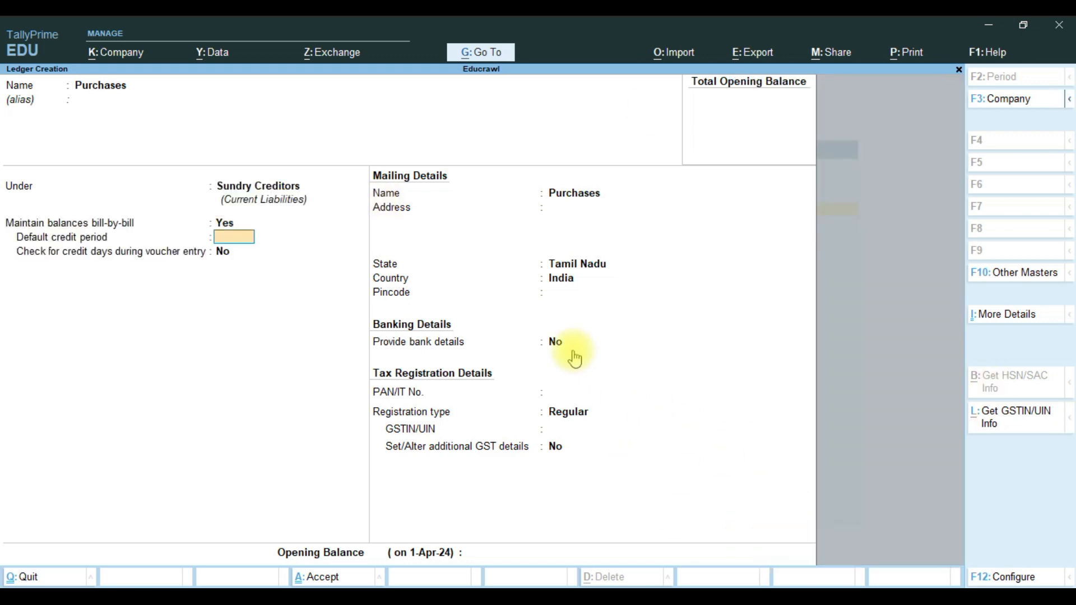
key(Return)
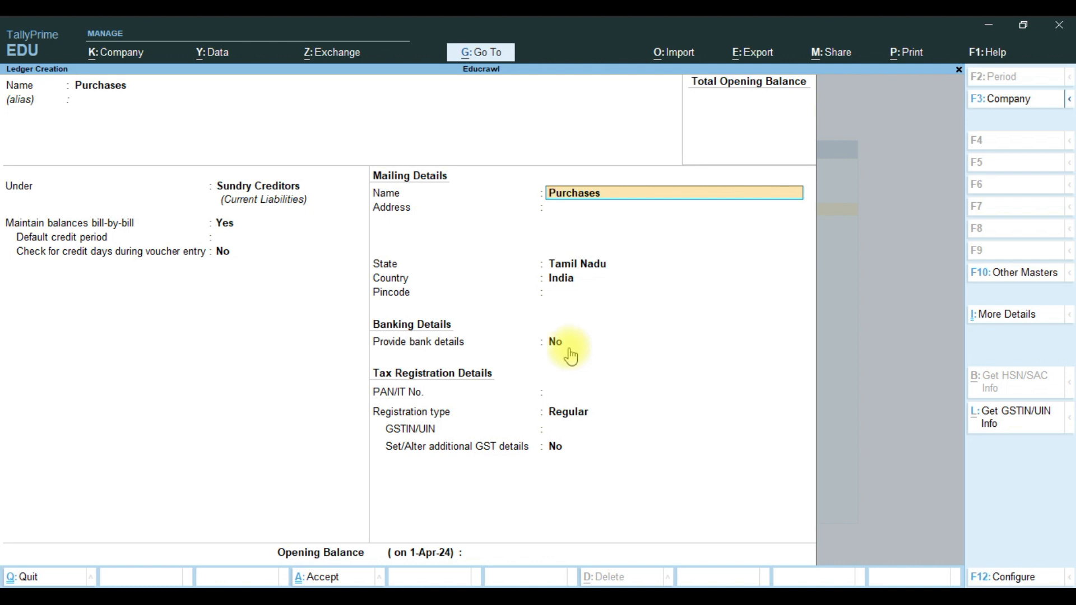
key(shift+Tab)
key(Return)
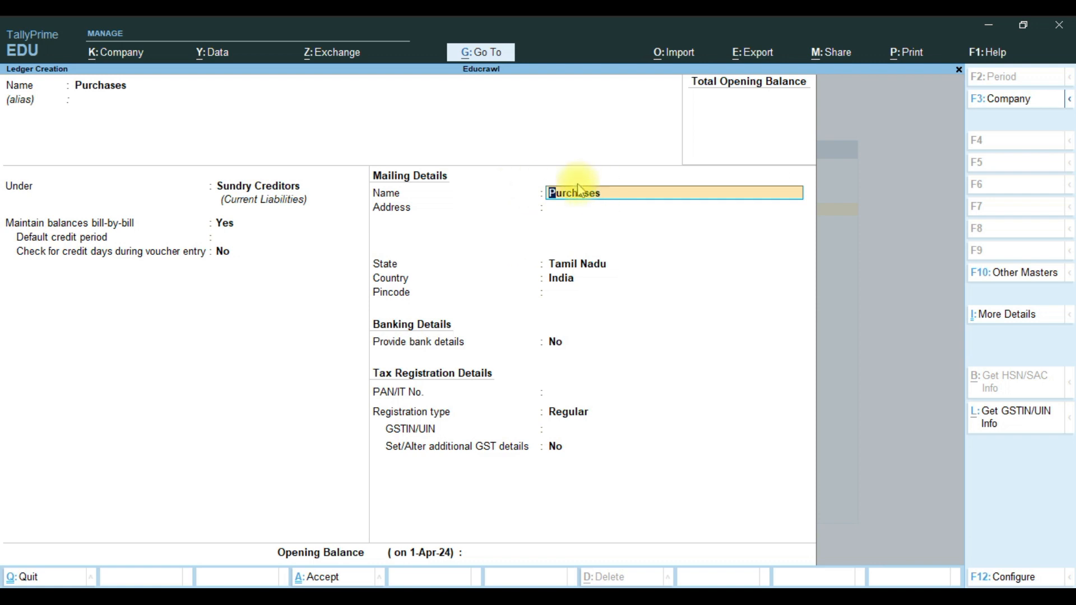
key(Delete)
key(Delete)
key(Delete)
key(Delete)
key(Delete)
key(Delete)
key(Delete)
key(Delete)
key(Delete)
text(Kumaran E)
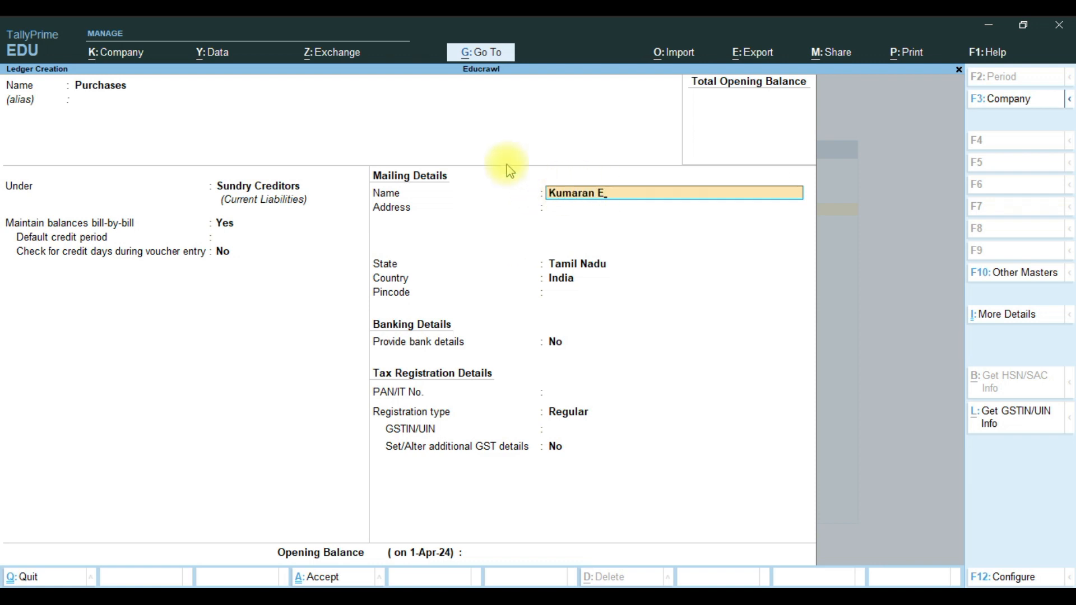
text(lectronics)
key(Return)
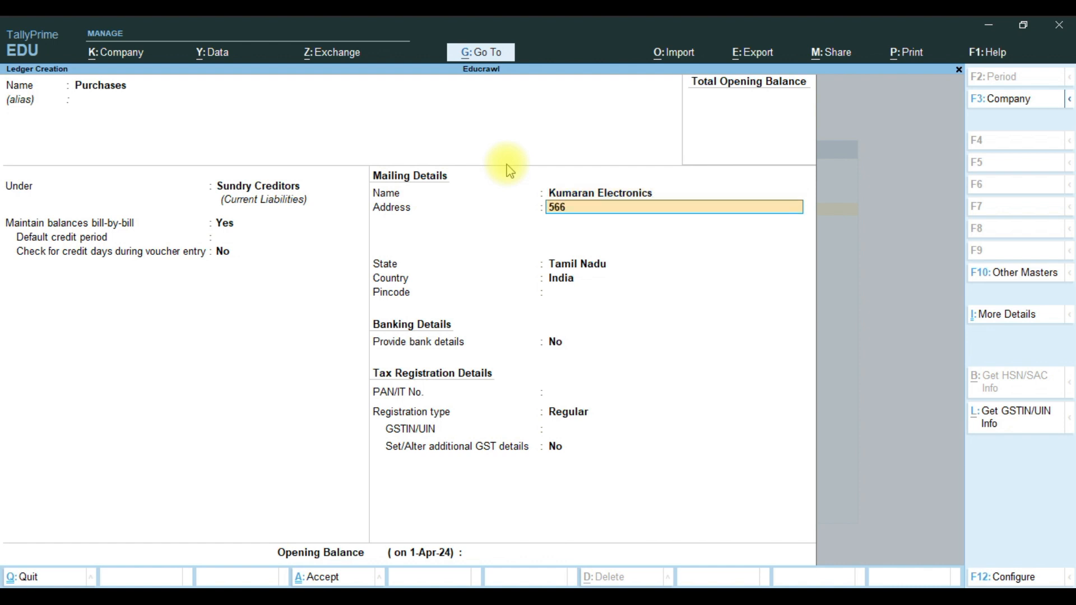
key(Return)
text(Tirunelveli)
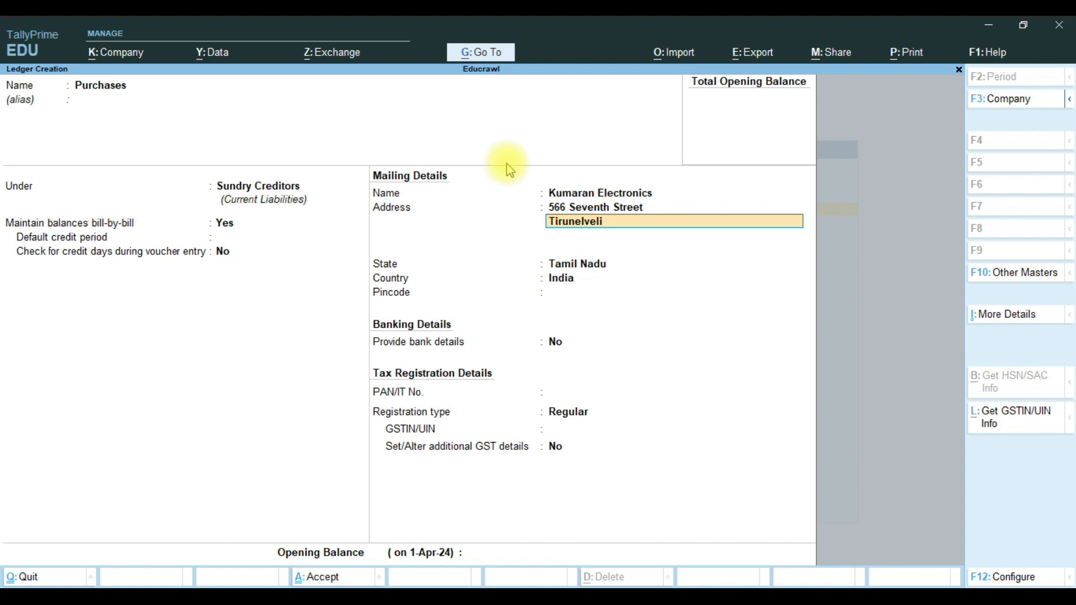
key(Return)
key(Return)
key(Return)
text(627)
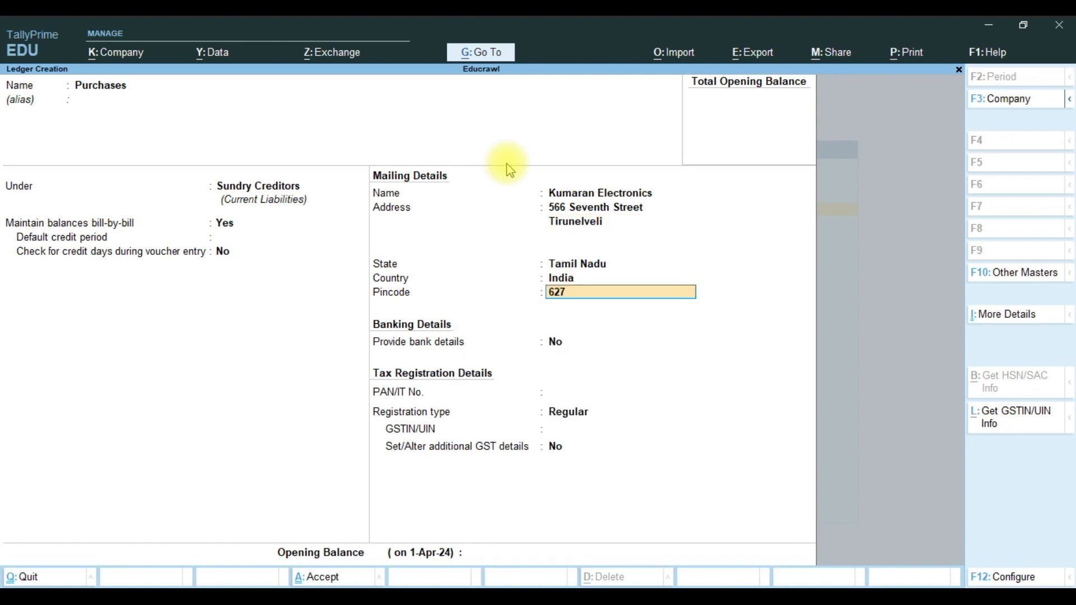
text(002)
key(ctrl+a)
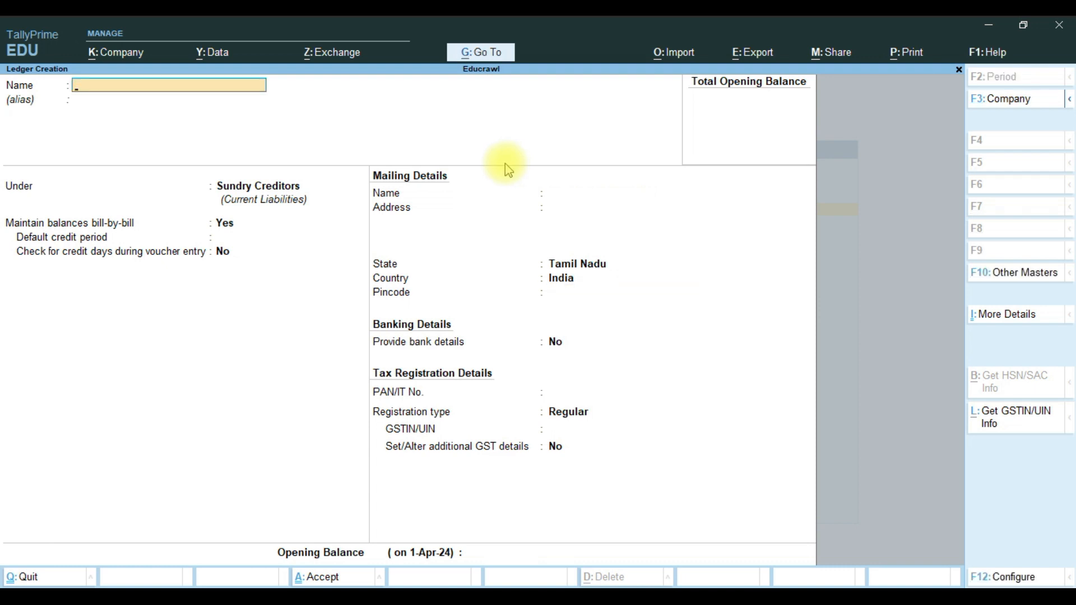
Create ledger Sales under Sundry Debtors with mailing name Kishore Electronics.
text(Sales)
key(Return)
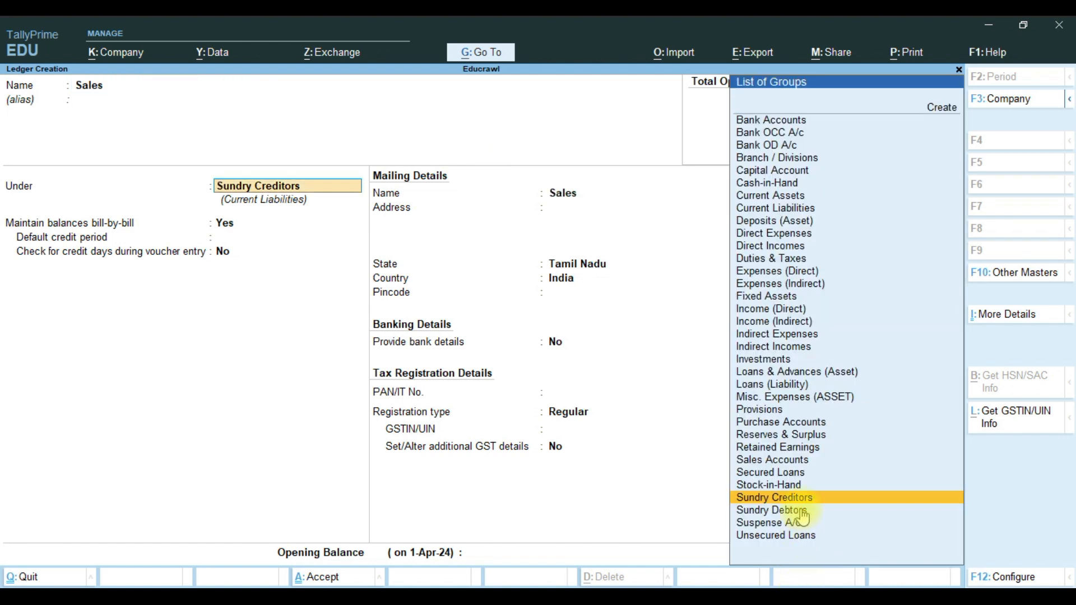
click(800, 510)
key(Return)
key(Return)
key(Return)
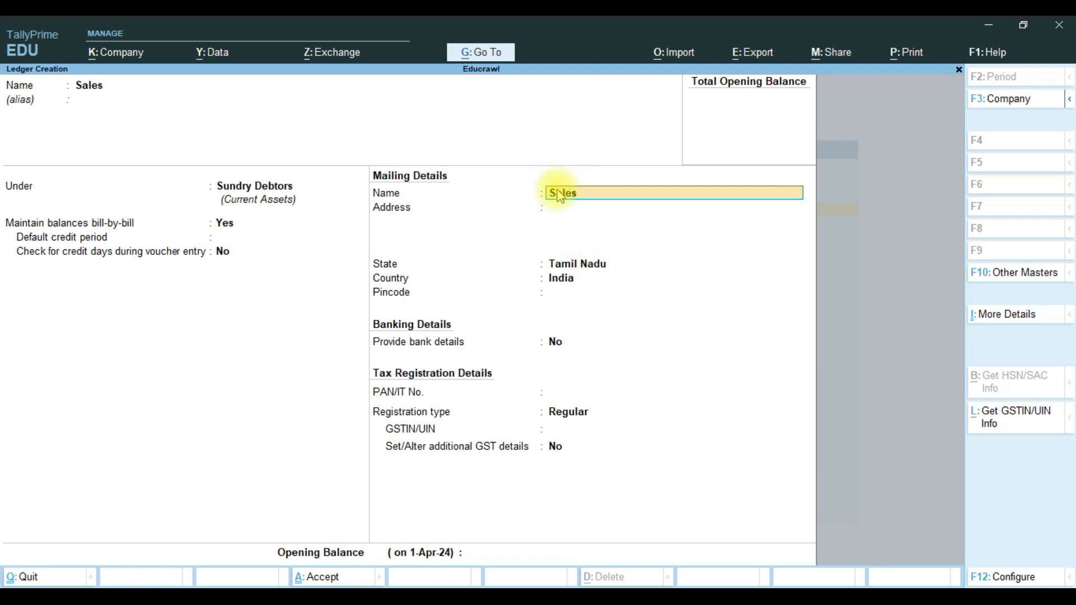
key(BackSpace)
key(BackSpace)
key(BackSpace)
key(BackSpace)
key(BackSpace)
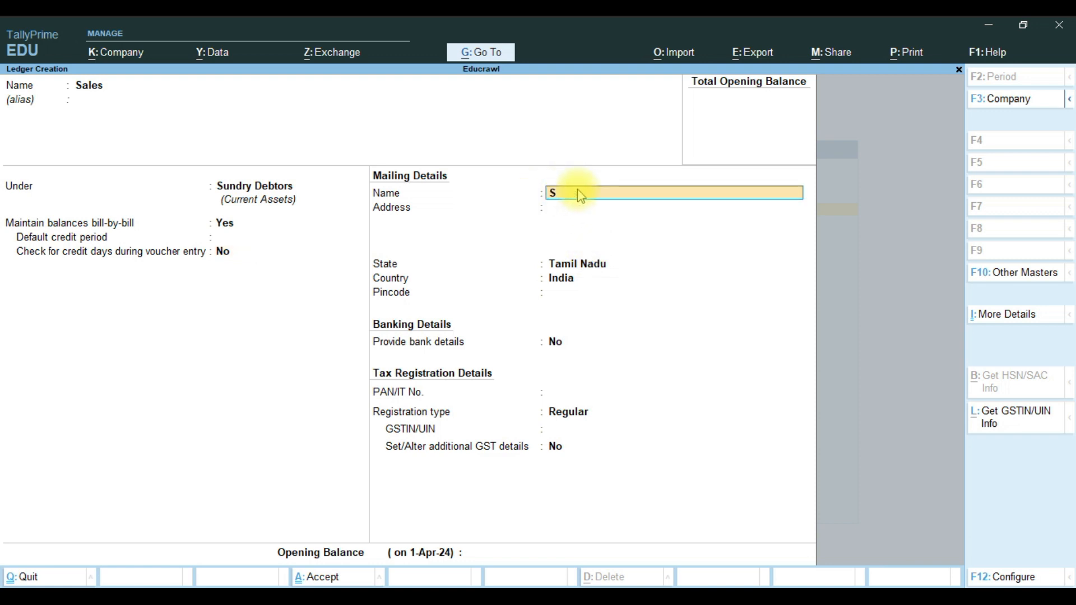
text(Kishore Electroic)
key(BackSpace)
key(BackSpace)
text(nics)
key(Return)
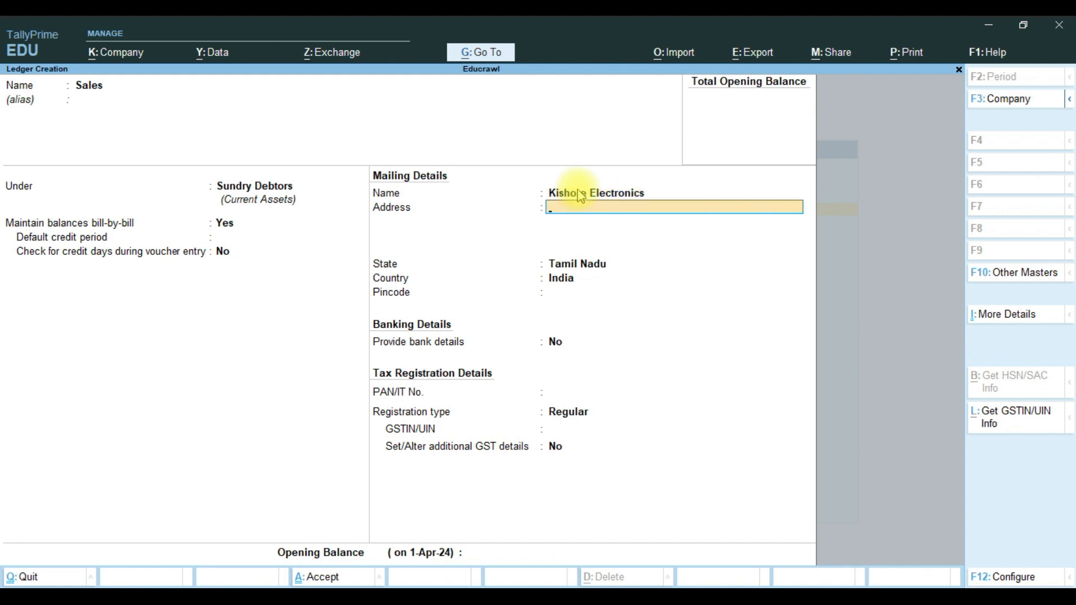
key(Return)
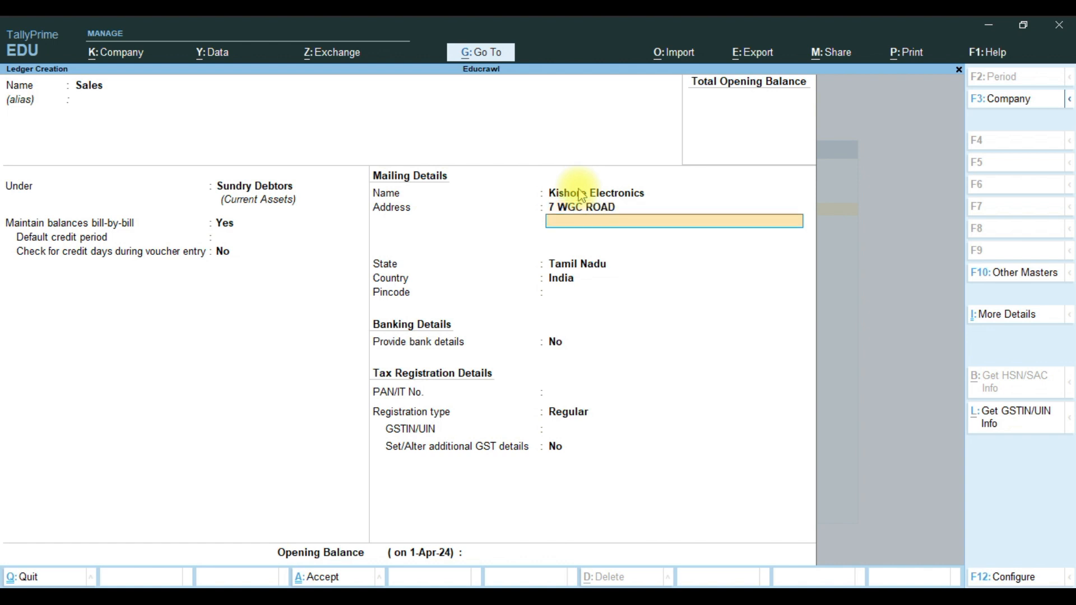
text(Tuticorin)
key(Return)
key(Return)
key(Return)
text(6)
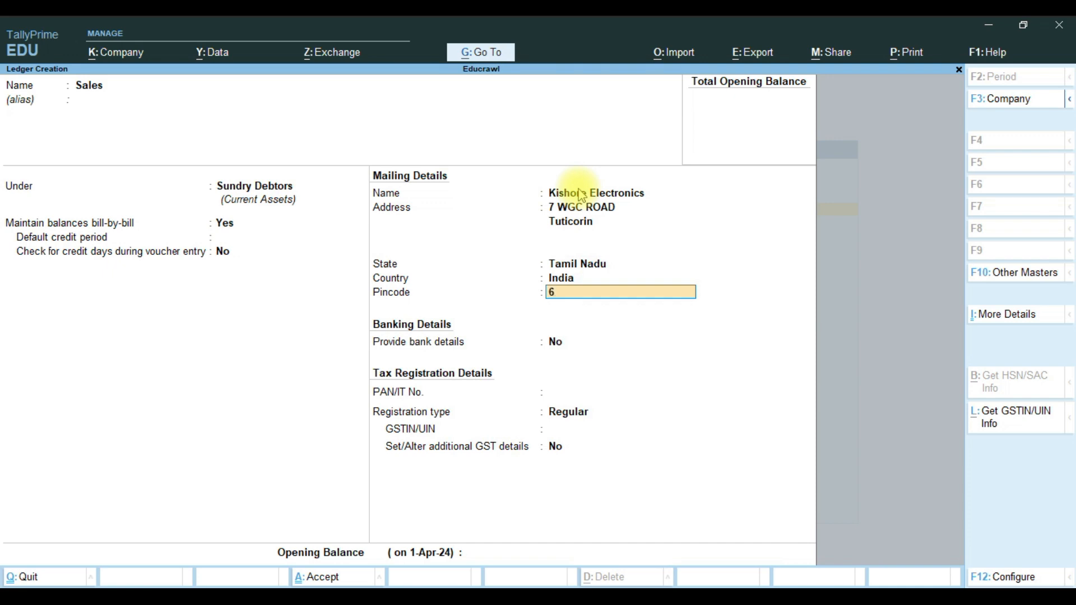
text(28002)
key(Return)
key(Return)
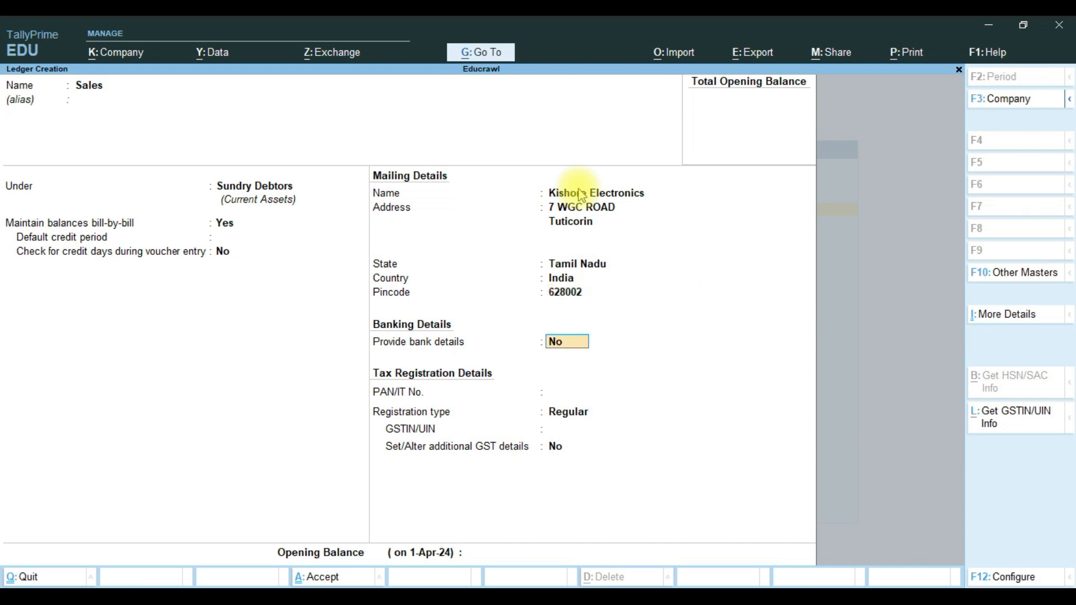
key(Return)
key(Return)
key(Return)
key(Return)
key(Return)
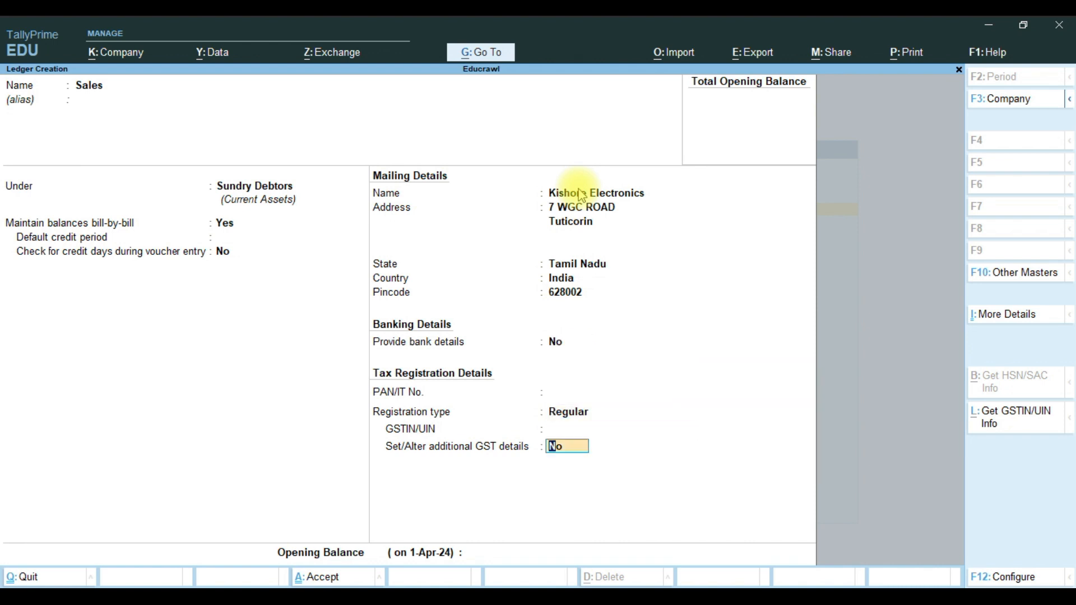
key(Return)
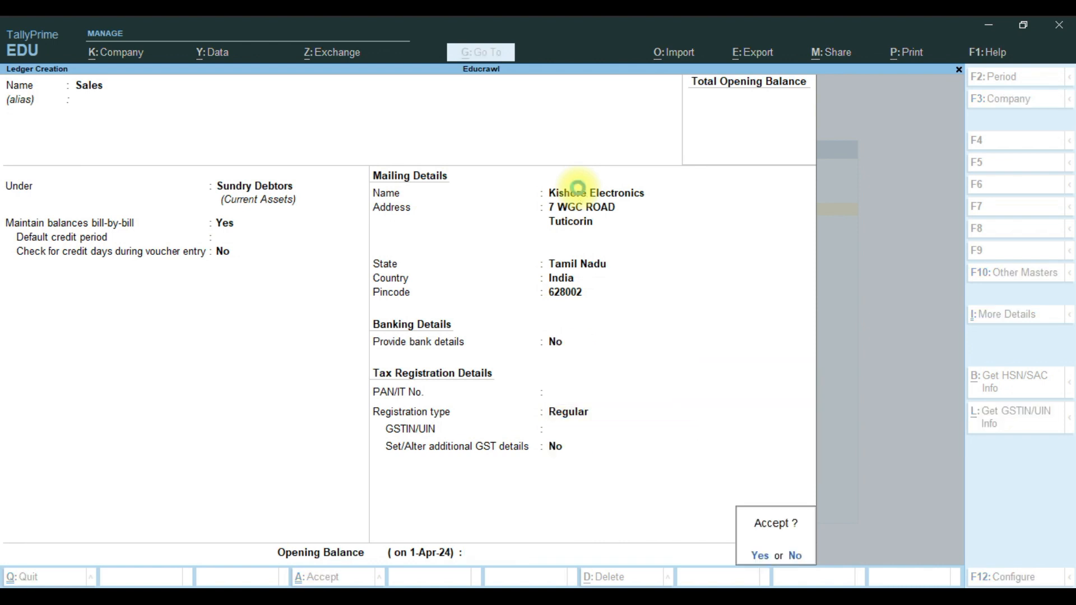
key(Return)
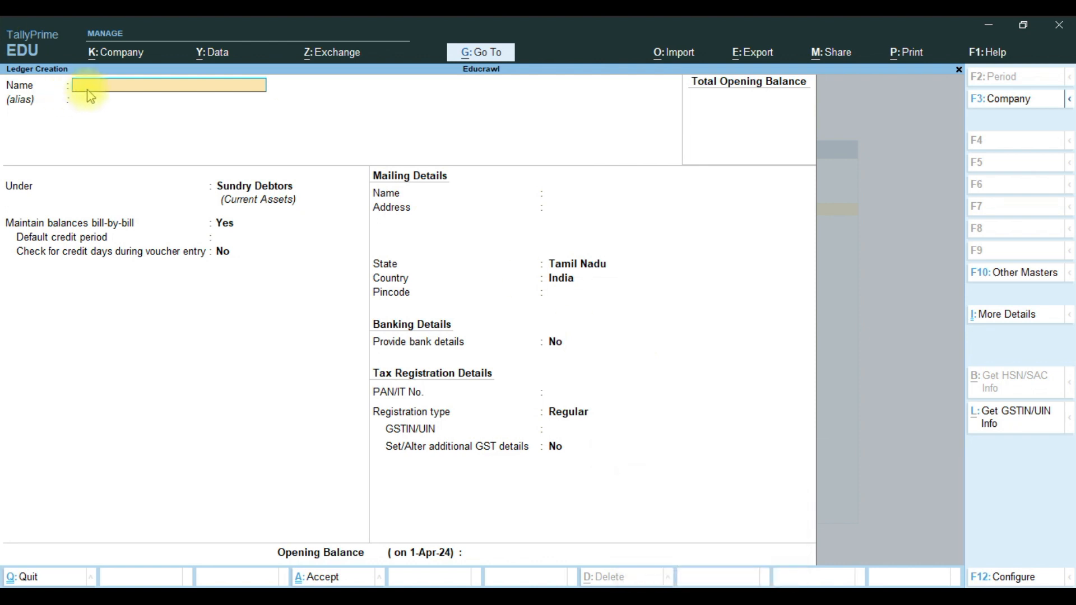
Create ledger Indian Overseas Bank under Bank Accounts.
text(B)
key(BackSpace)
text(Indian Ban)
key(BackSpace)
key(BackSpace)
key(BackSpace)
text(Overseas Bank)
key(Return)
key(Return)
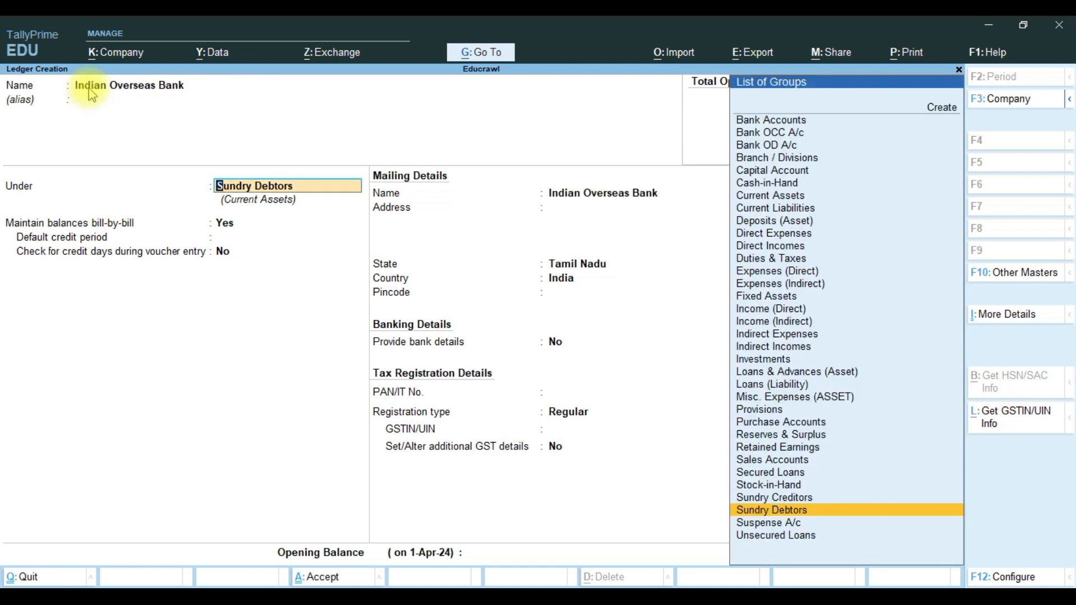
click(770, 120)
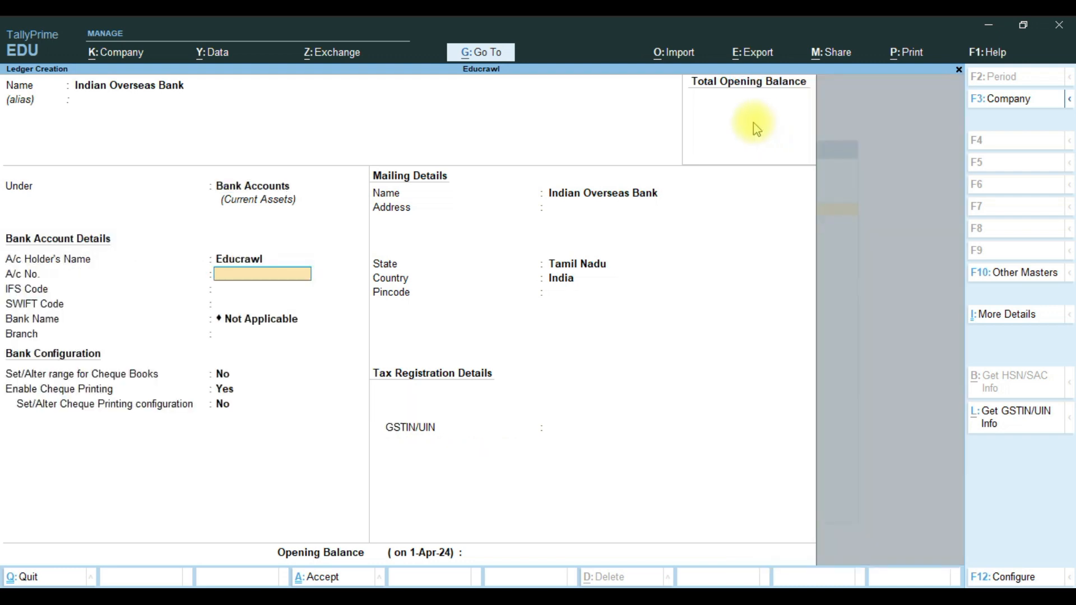
Enter the bank account number and IFS code IOBN1291, dismissing the invalid-code warning.
key(Return)
text(IOB)
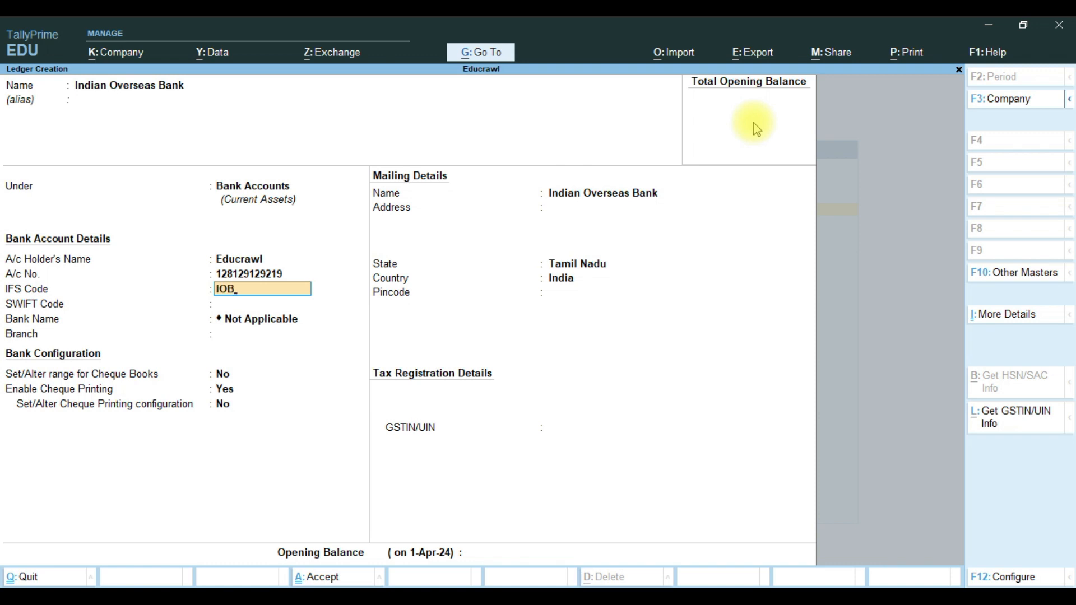
text(N1291)
key(Return)
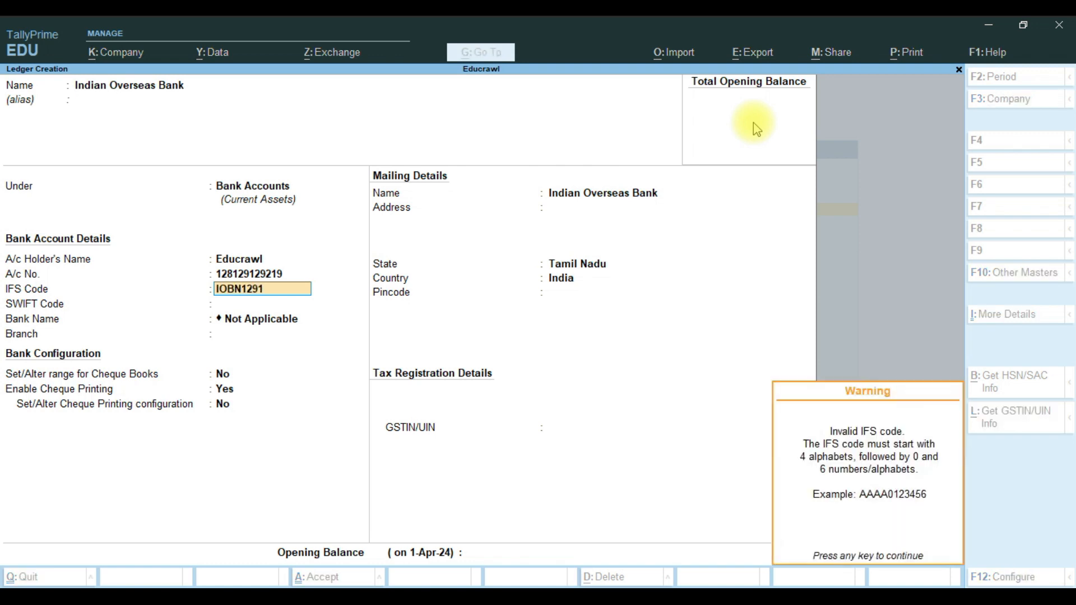
key(Return)
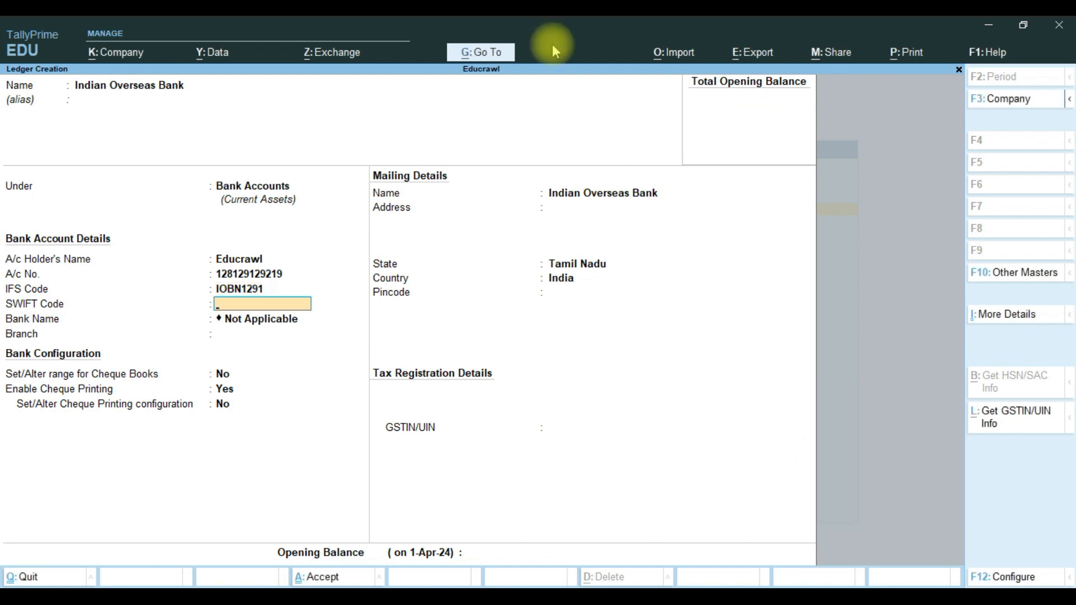
click(235, 290)
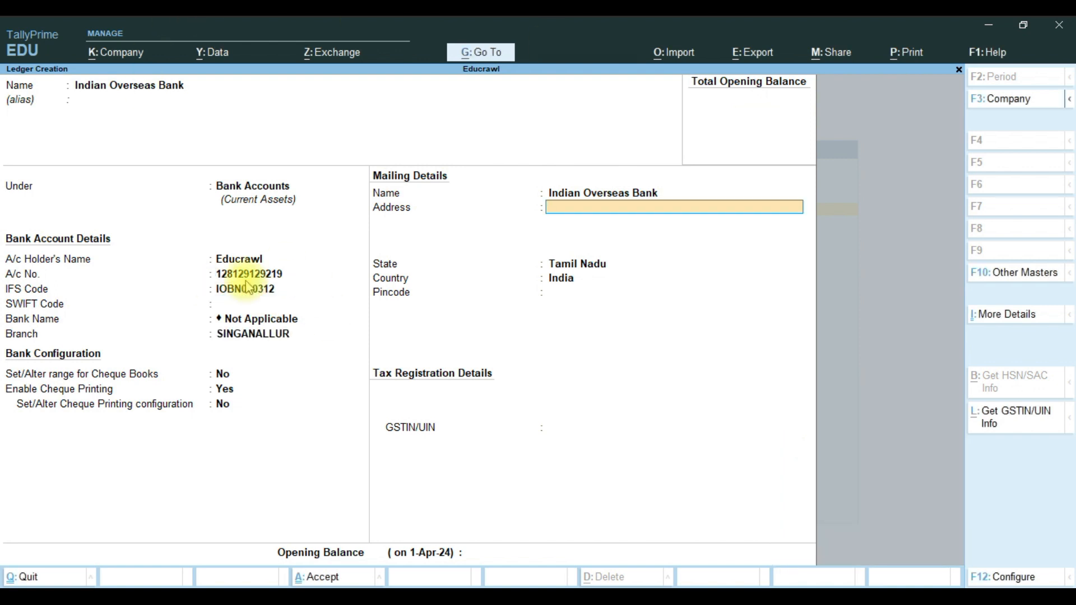
Set branch address SINGANALLUR and pincode 641005, save, and open the Chart of Accounts.
text(SINGANALLUR)
key(Return)
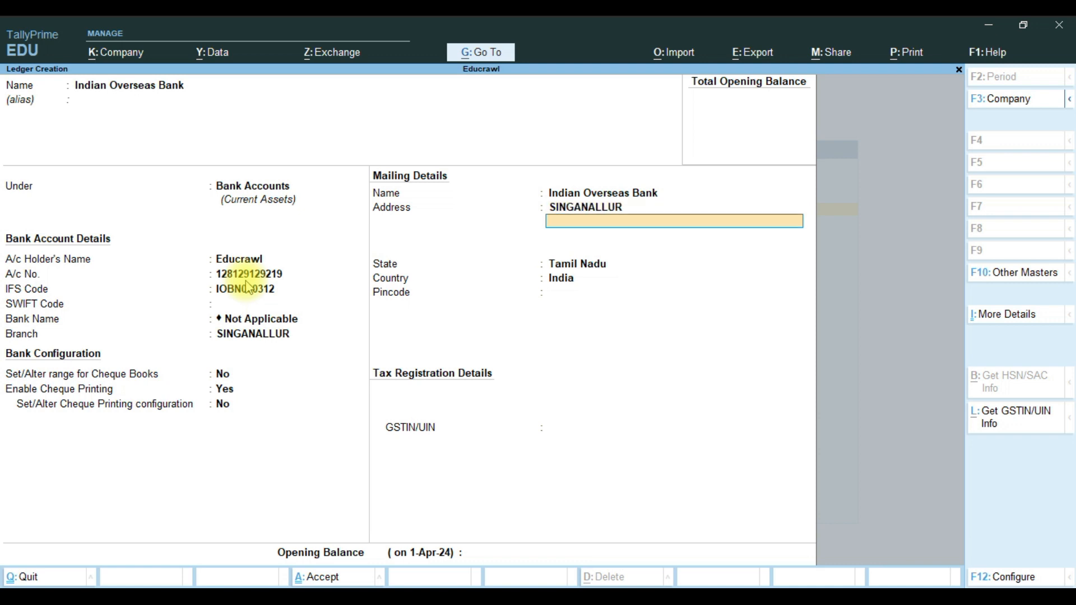
key(Return)
key(Return)
key(Return)
text(641005)
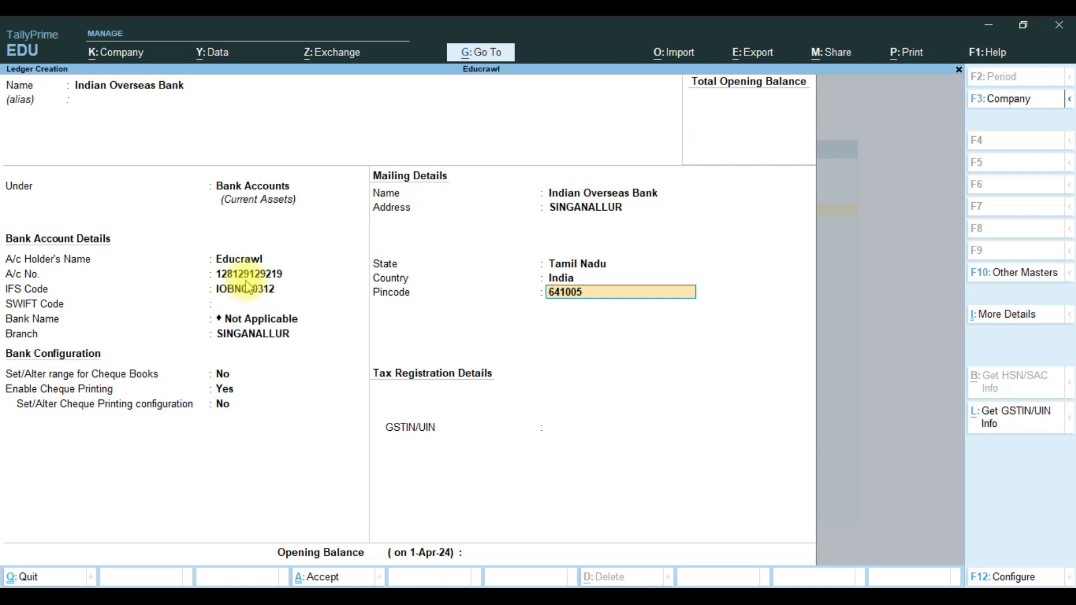
key(Return)
key(Return)
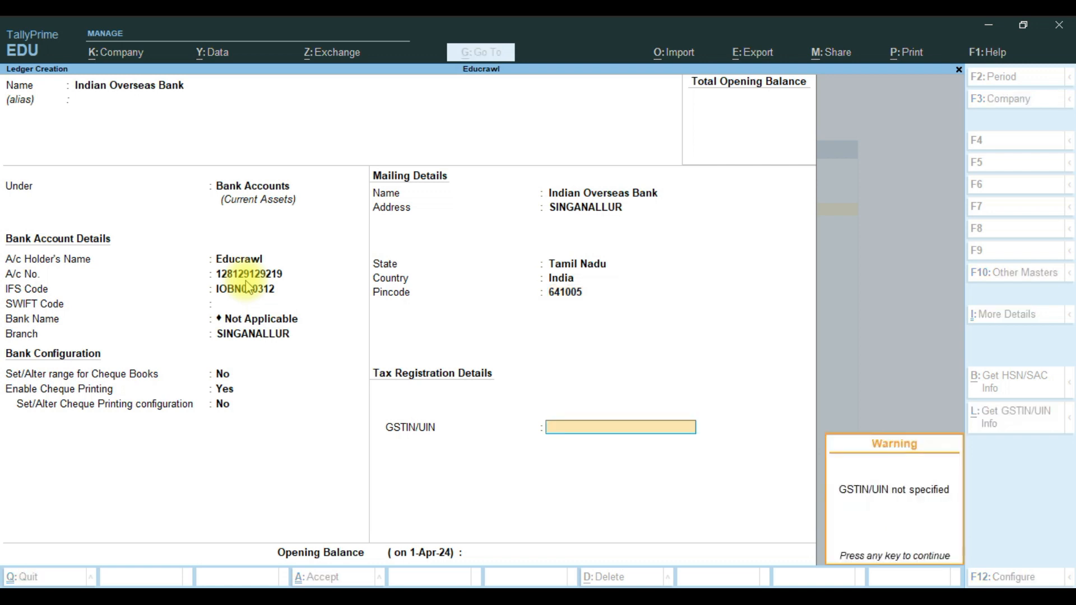
key(Return)
key(Return)
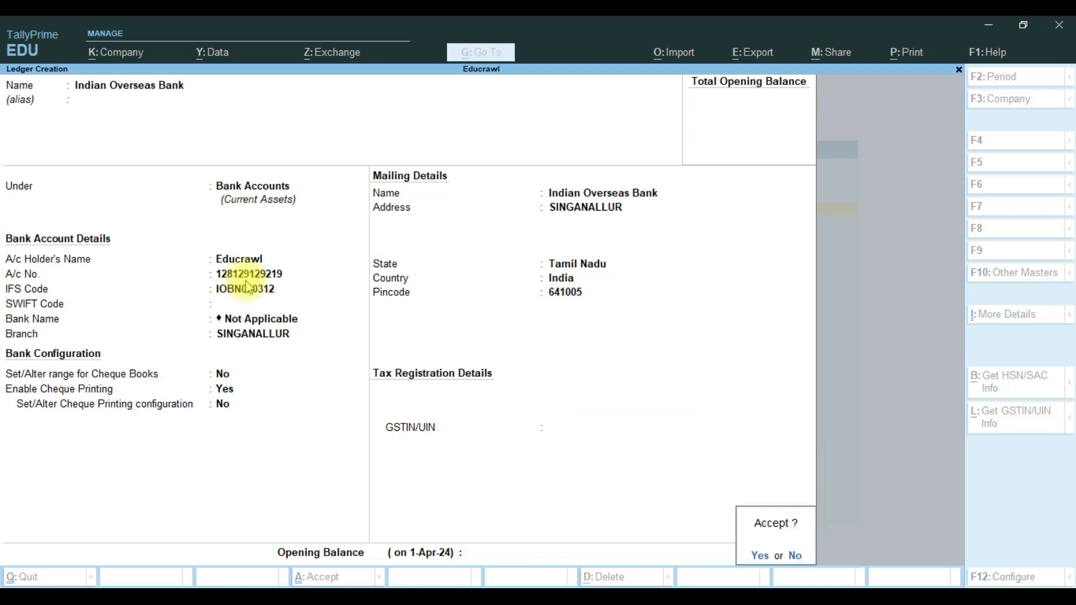
key(Return)
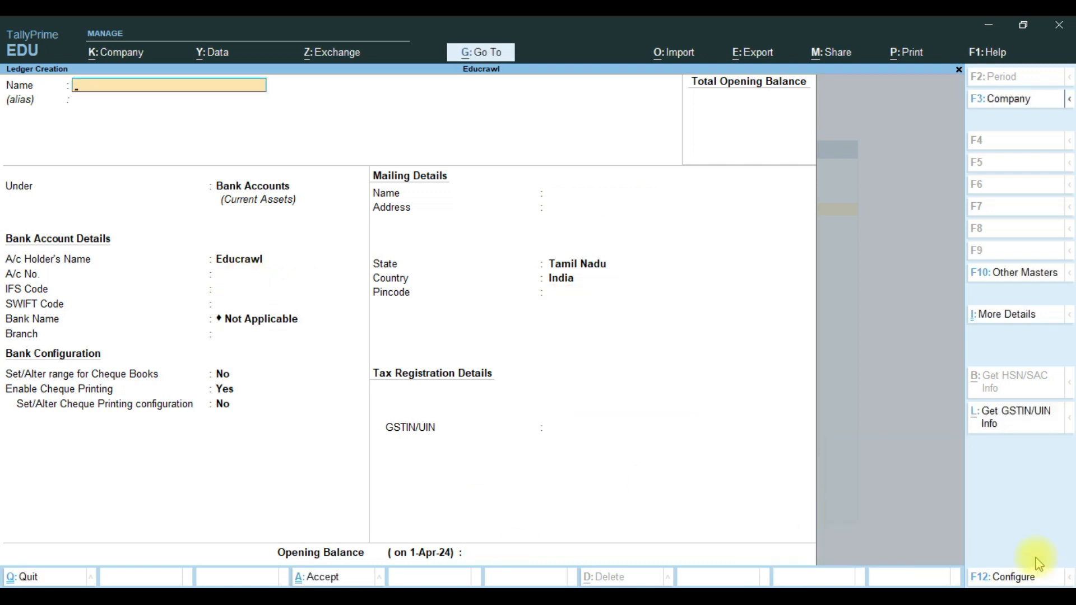
key(Escape)
key(h)
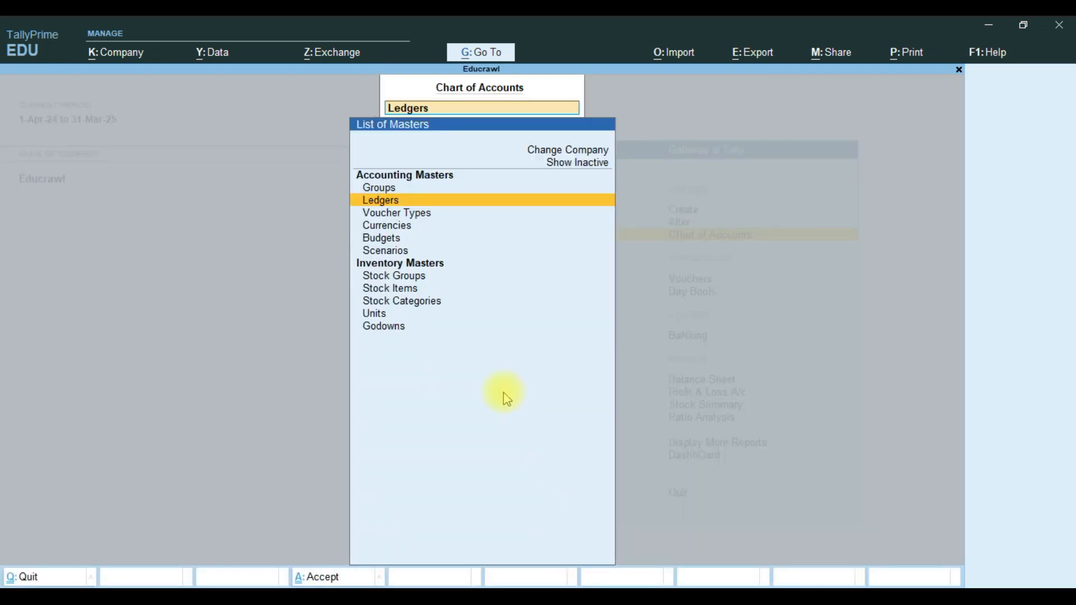
Start Multi Ledger Creation with Indirect Expenses as the parent group.
key(Return)
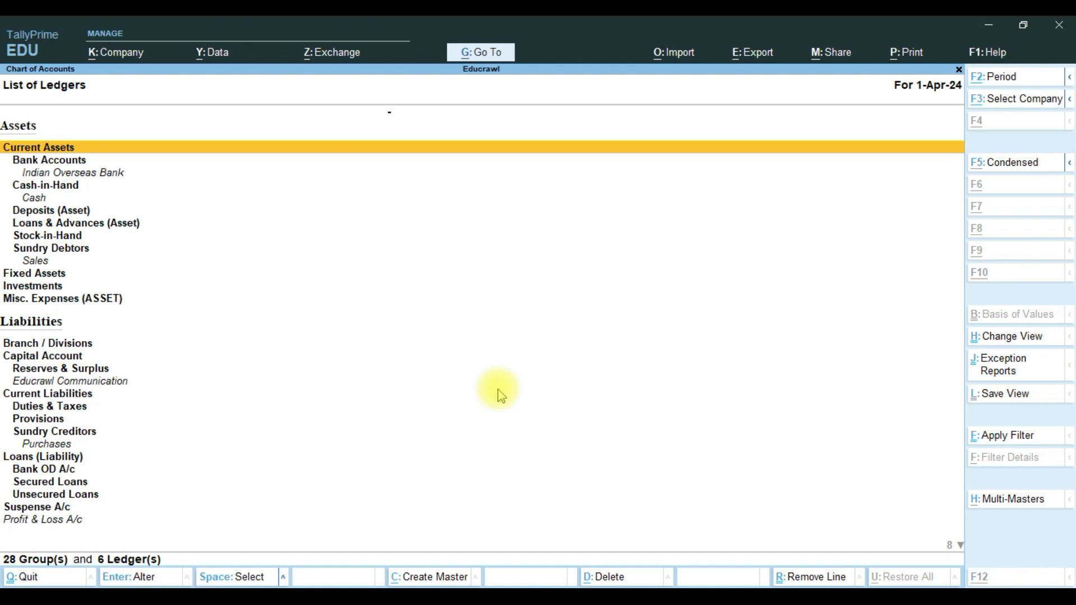
key(ctrl+h)
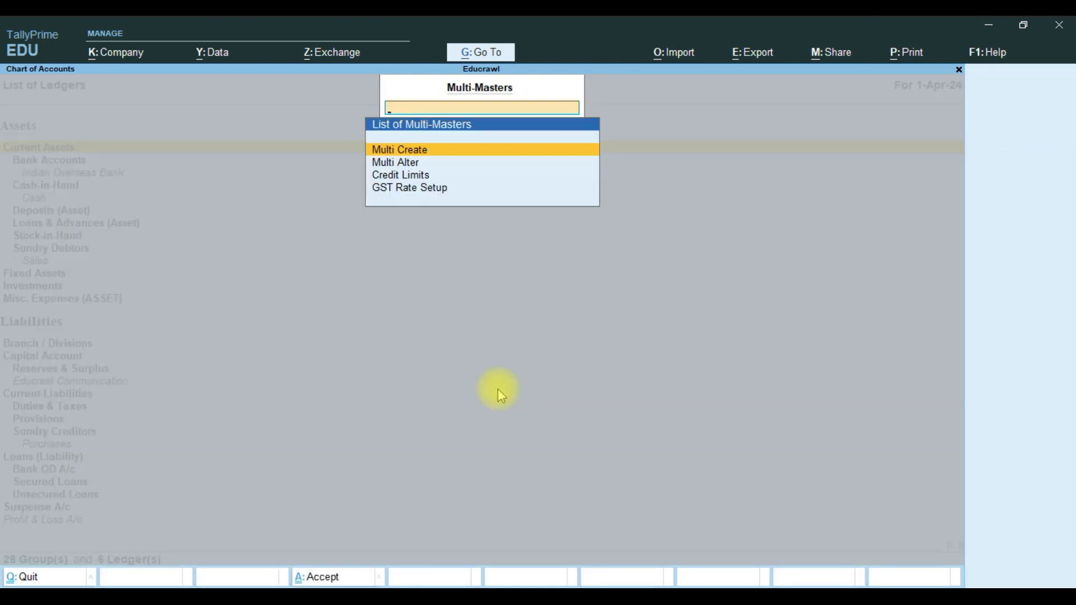
key(Return)
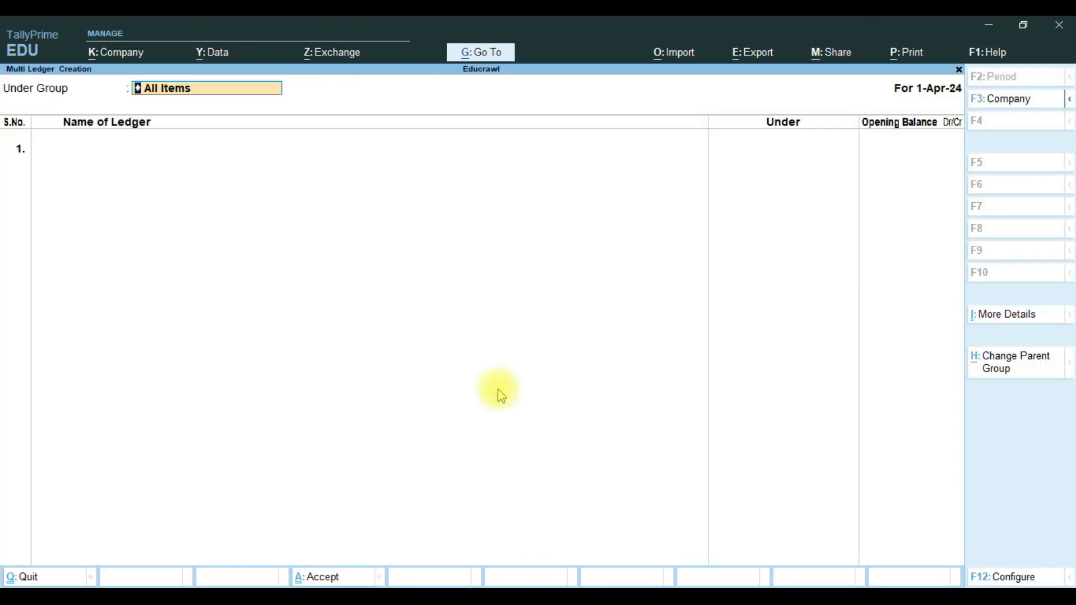
key(Return)
text(N)
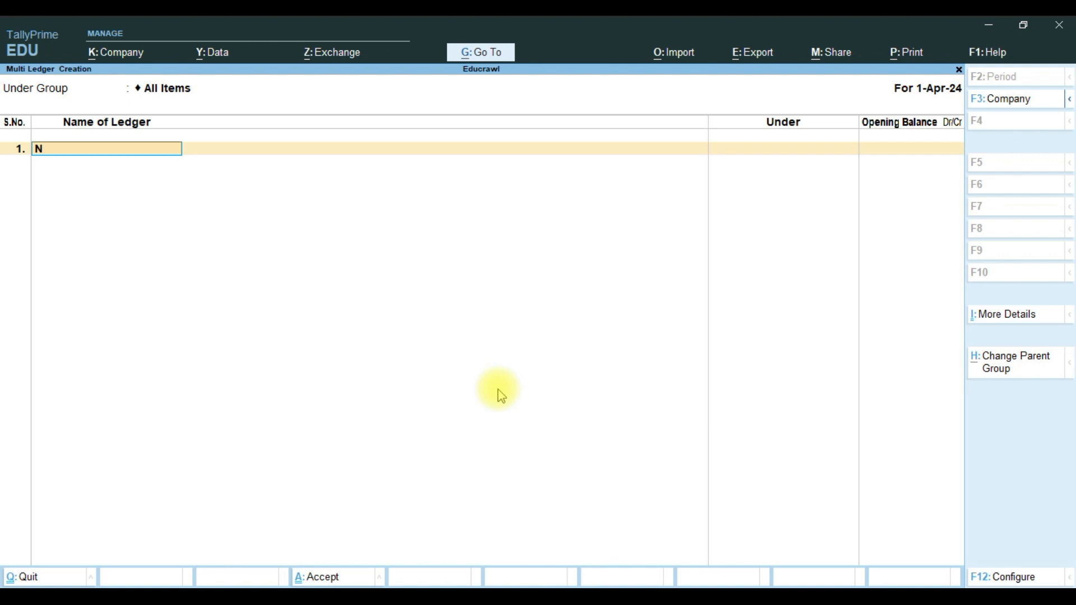
key(shift+Tab)
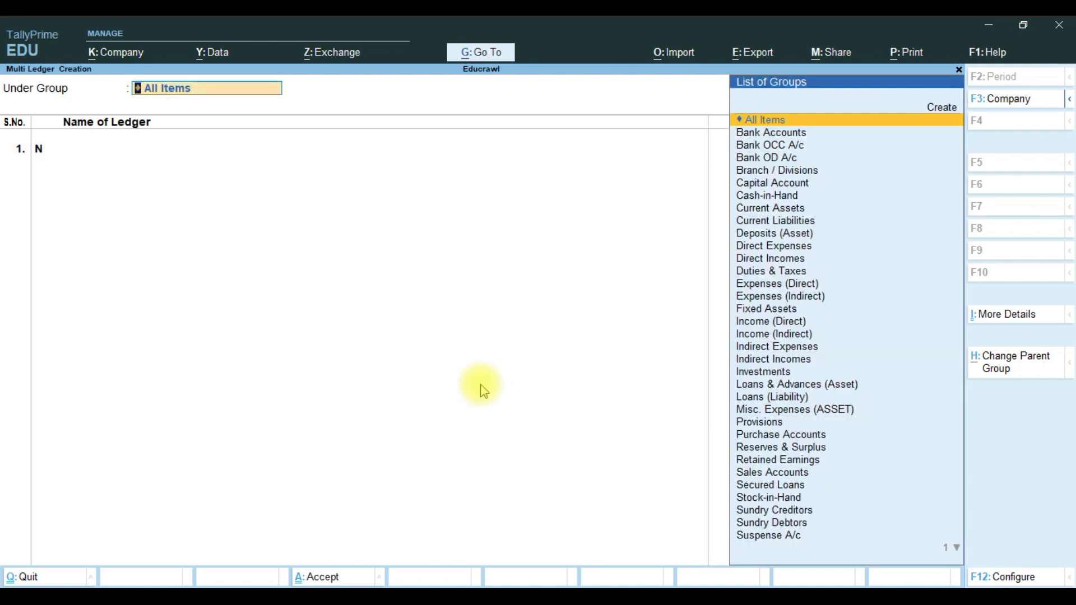
text(IND)
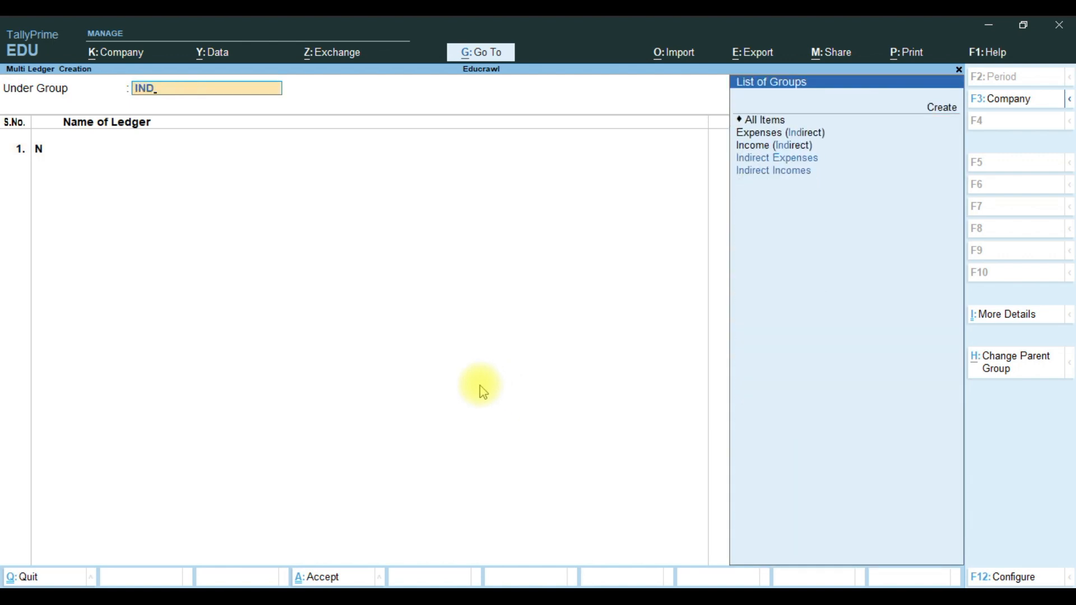
click(808, 161)
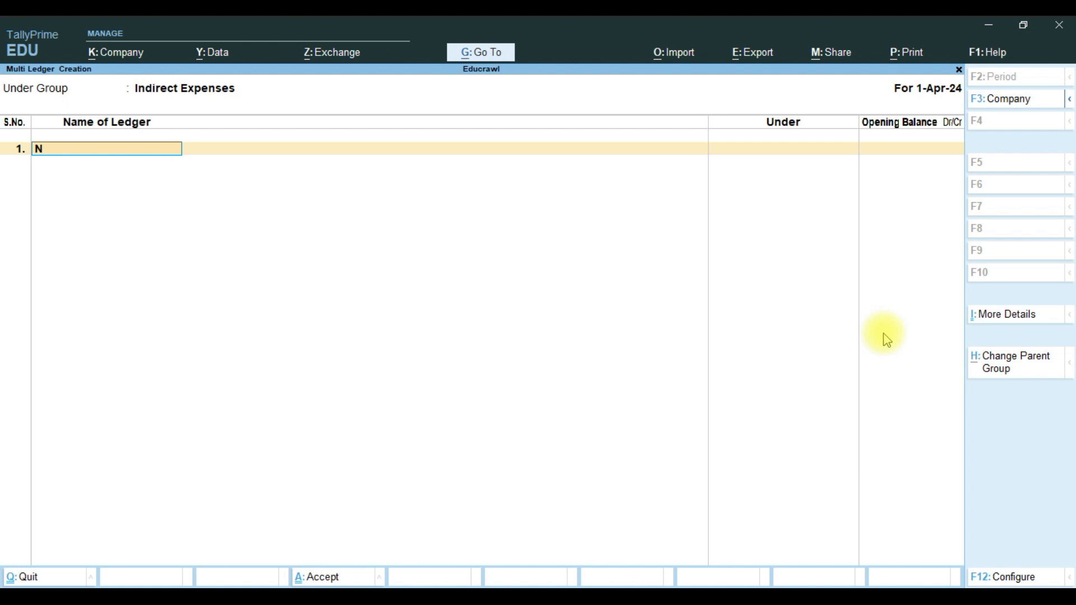
Enter ledgers RENT, OFFICE EXPENSES and CURRENT CHARGES with blank opening balances.
text(RENT)
key(Return)
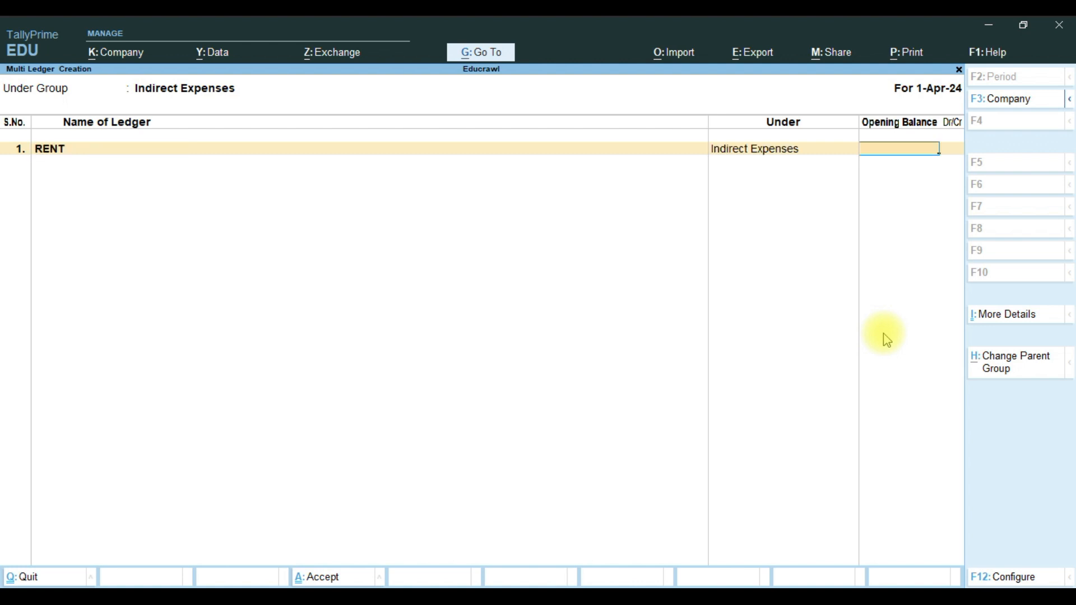
key(Return)
text(O)
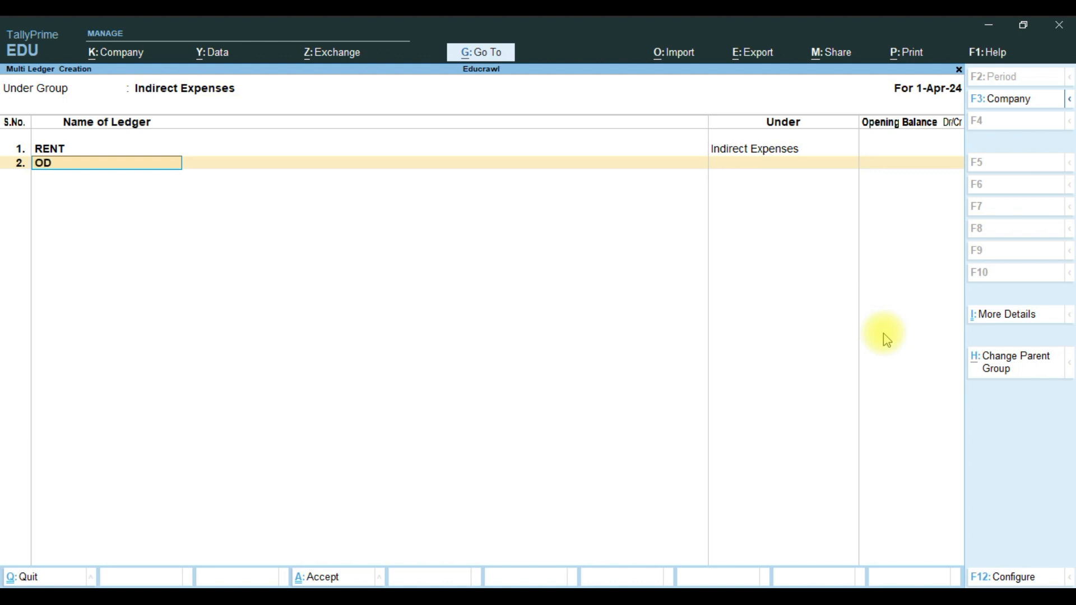
text(FFICE EXPENSES)
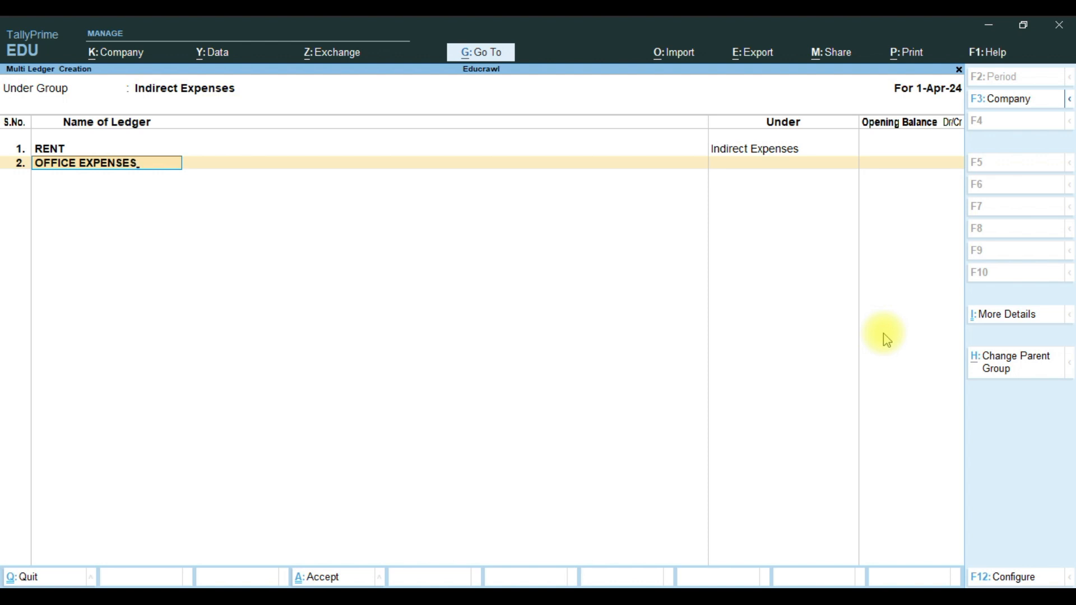
key(Return)
key(Return)
text(CU)
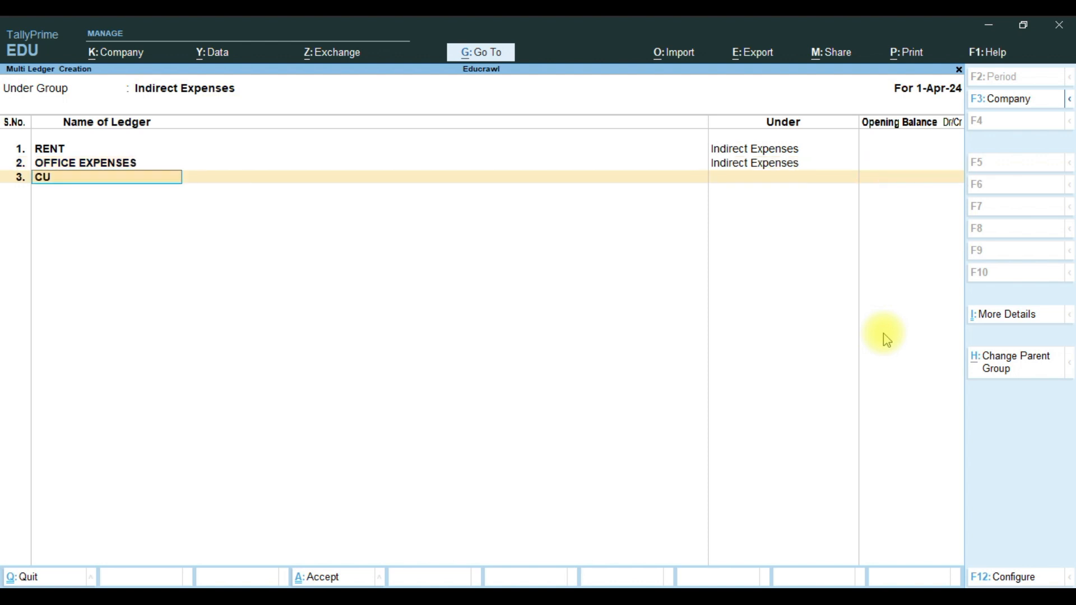
text(RRENT CHARGES)
key(Return)
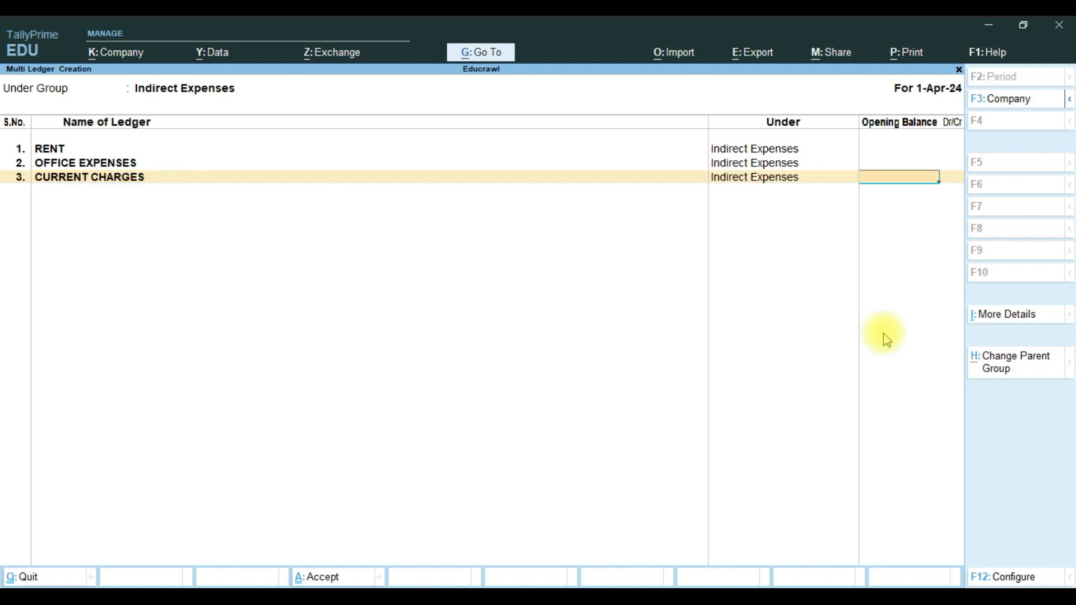
key(ctrl)
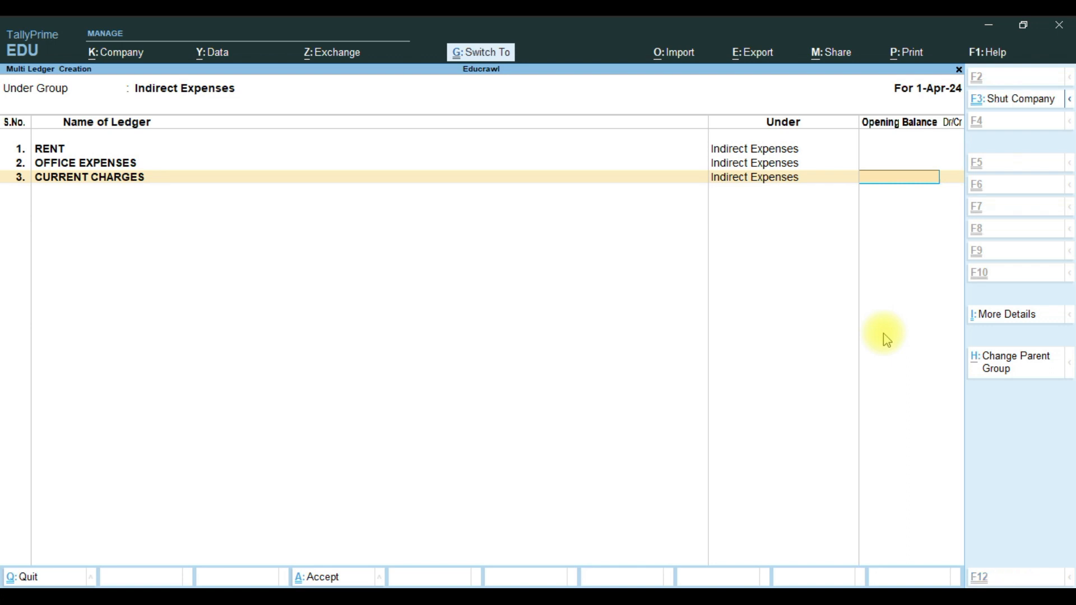
Accept the three expense ledgers, review them in Ledger view, then close Chart of Accounts.
key(ctrl+a)
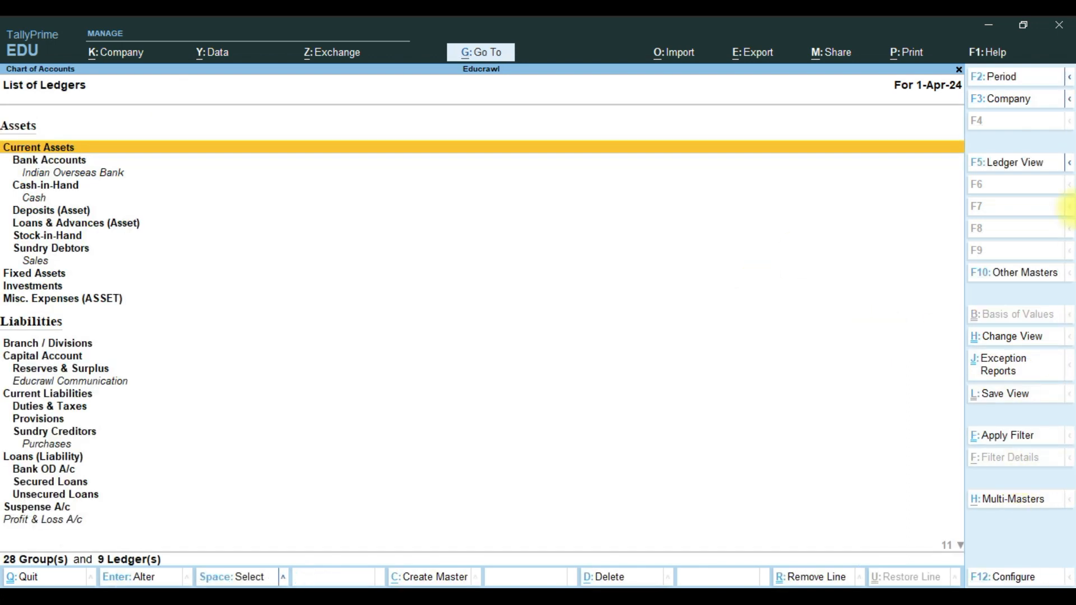
click(1006, 168)
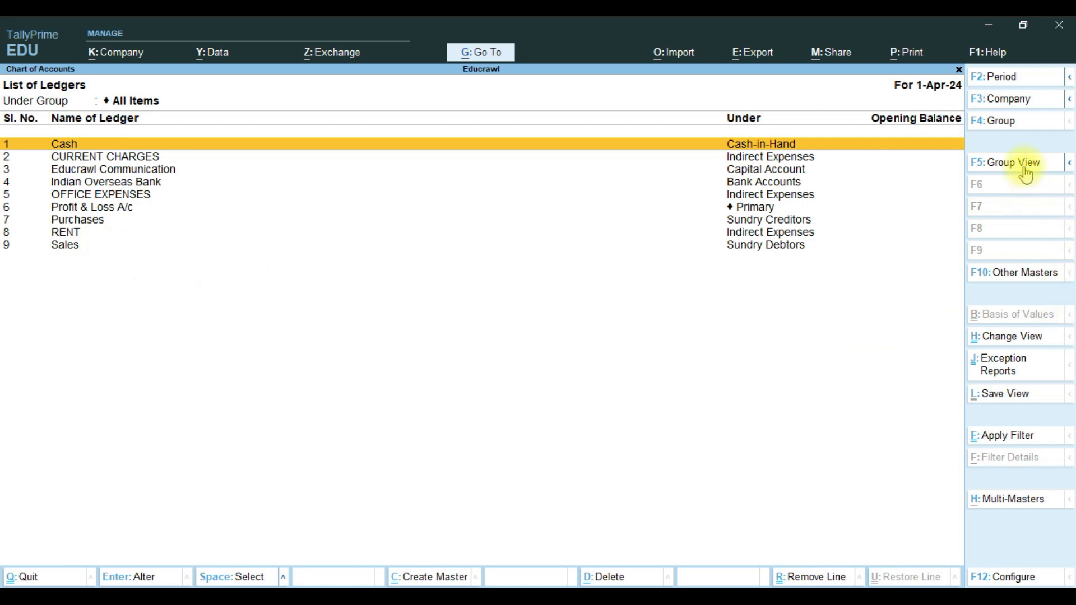
click(1008, 101)
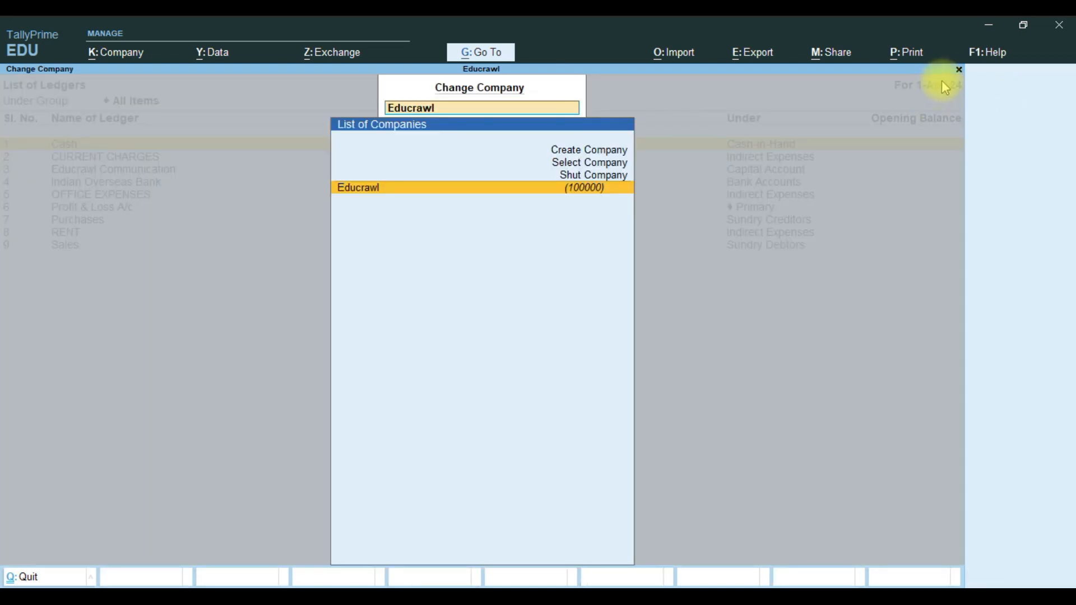
click(960, 72)
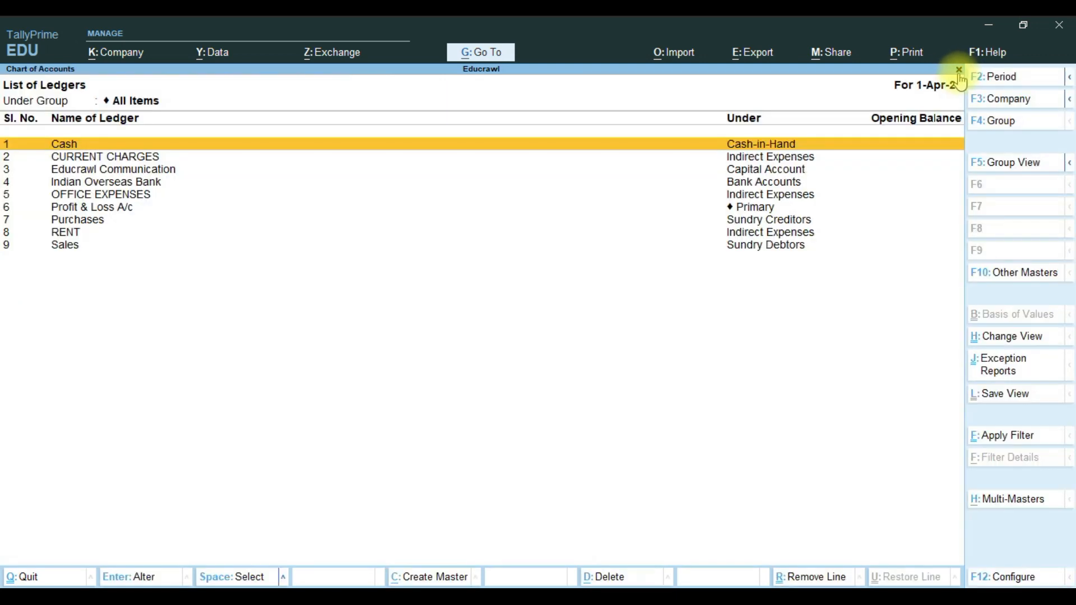
click(1009, 128)
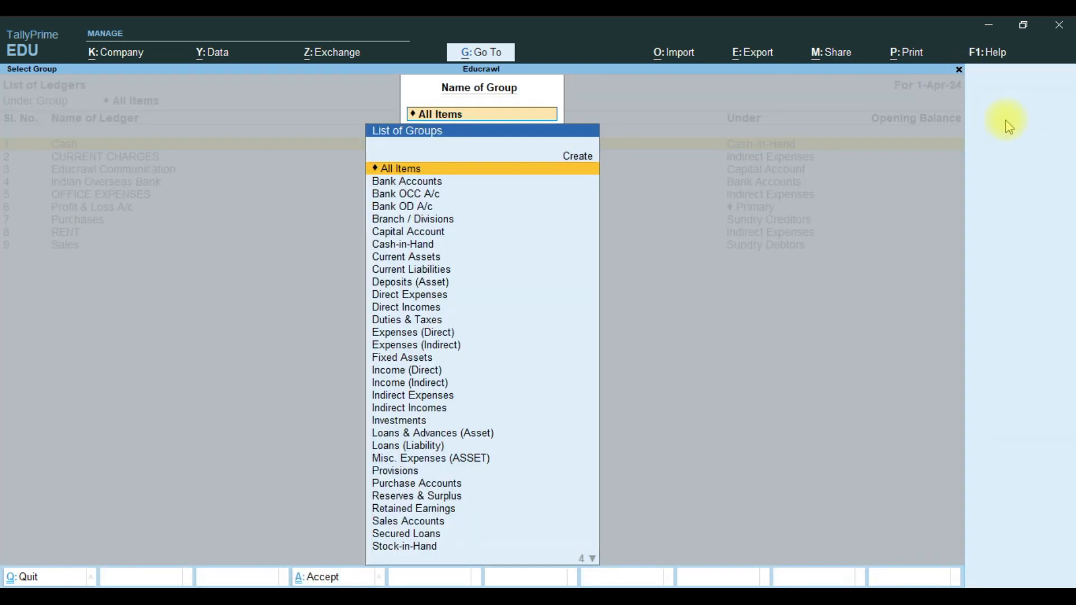
click(960, 70)
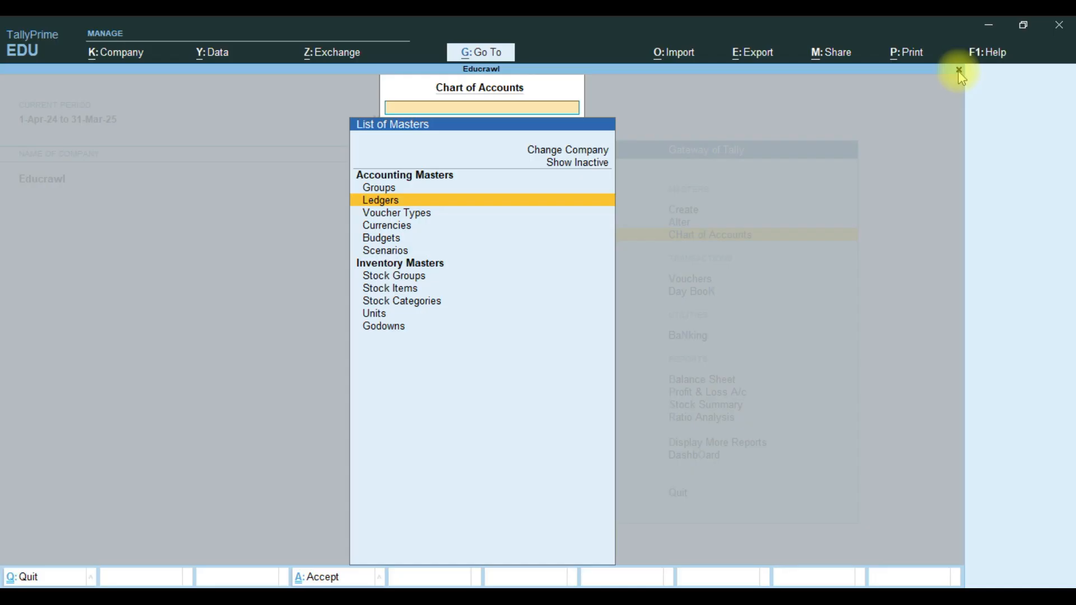
click(959, 70)
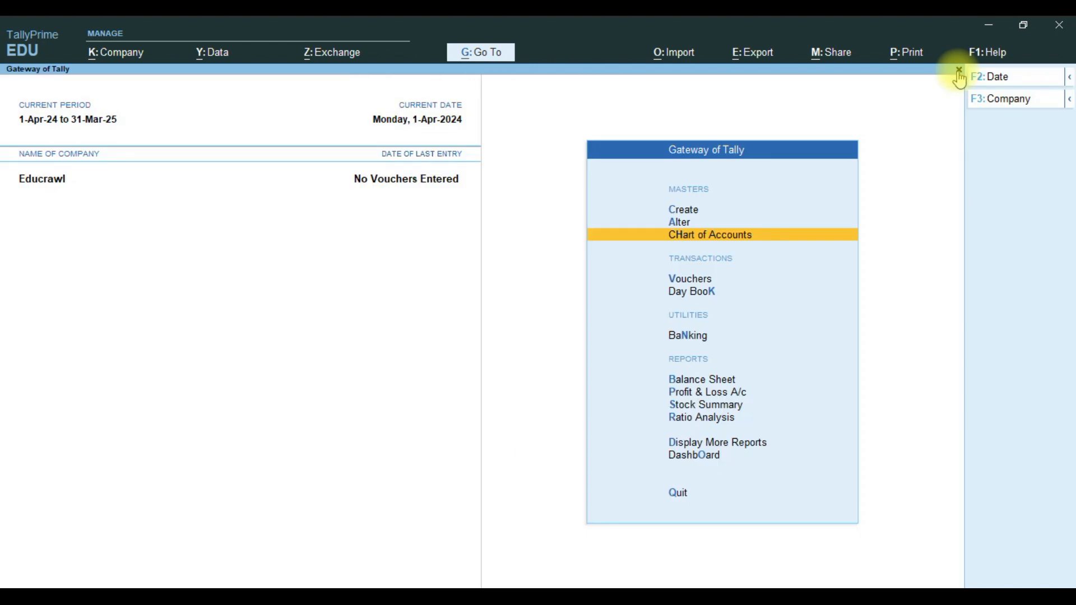
Open the Indian Overseas Bank ledger from the Alter > Ledger list.
key(a)
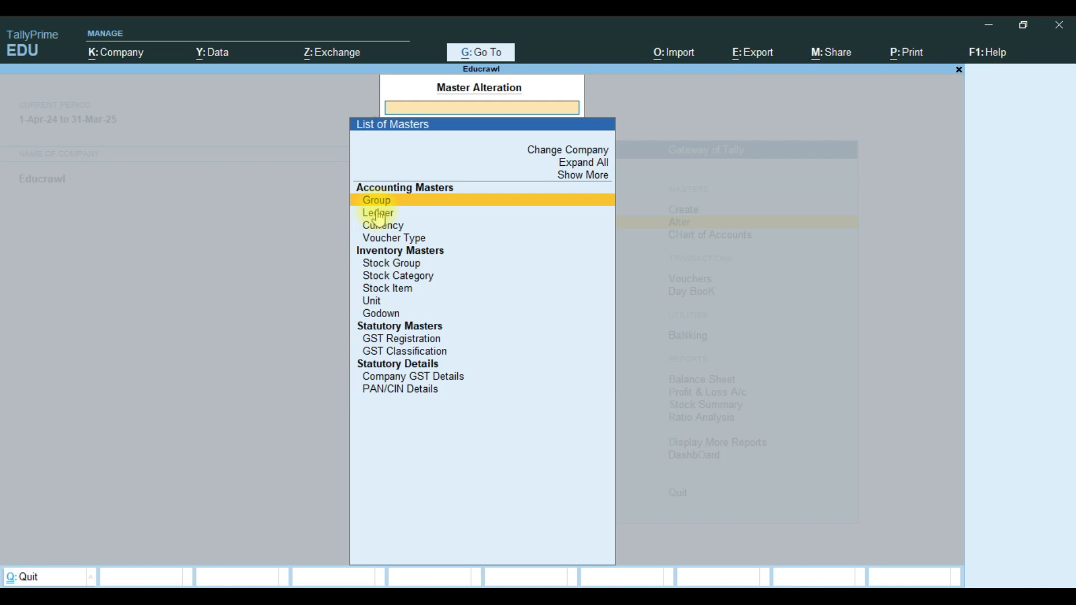
click(379, 213)
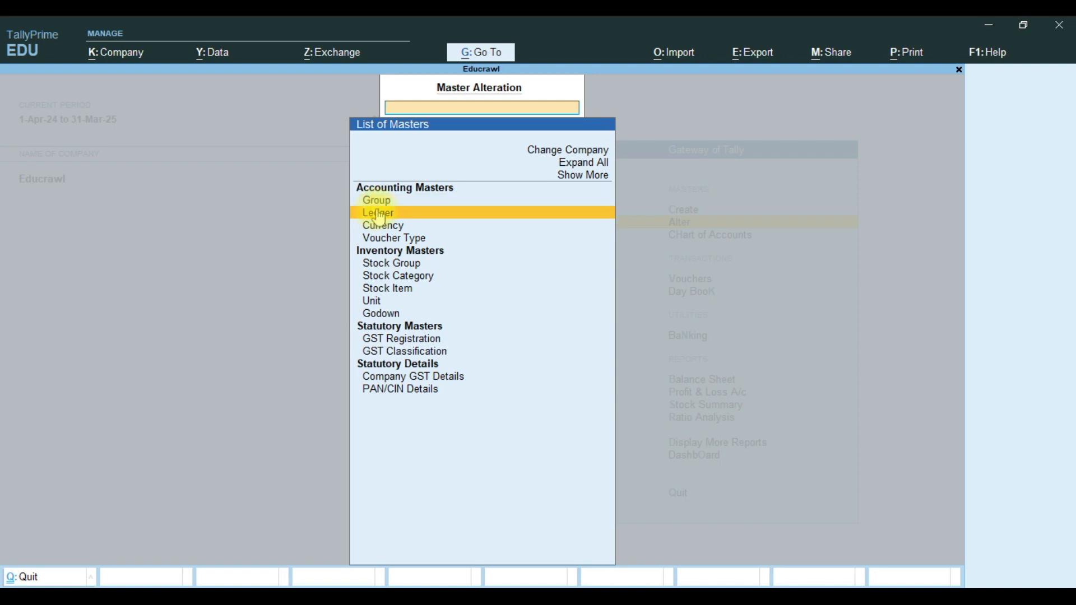
click(379, 213)
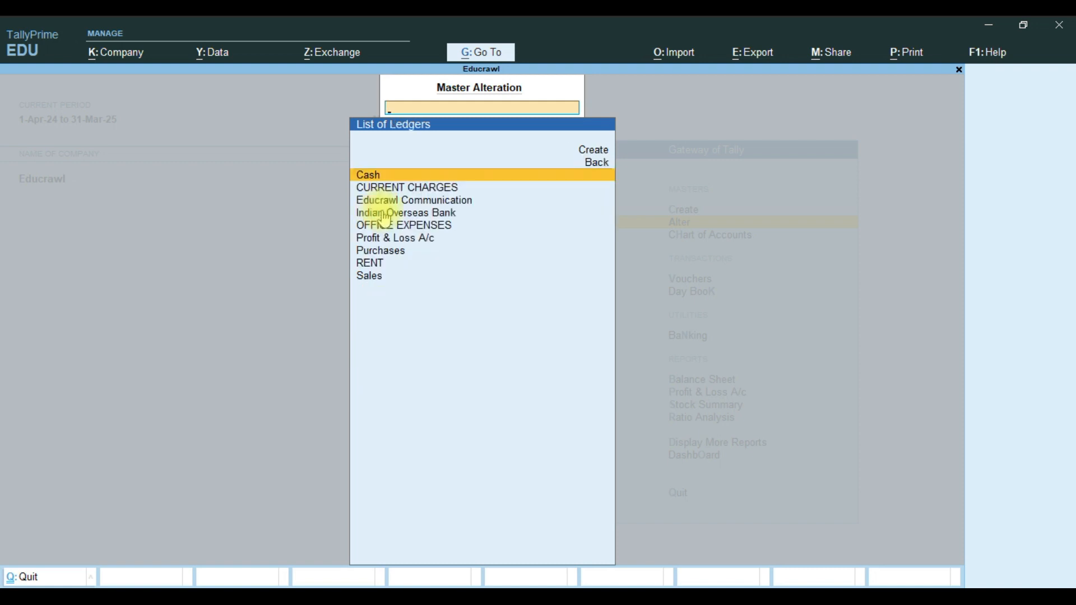
click(429, 217)
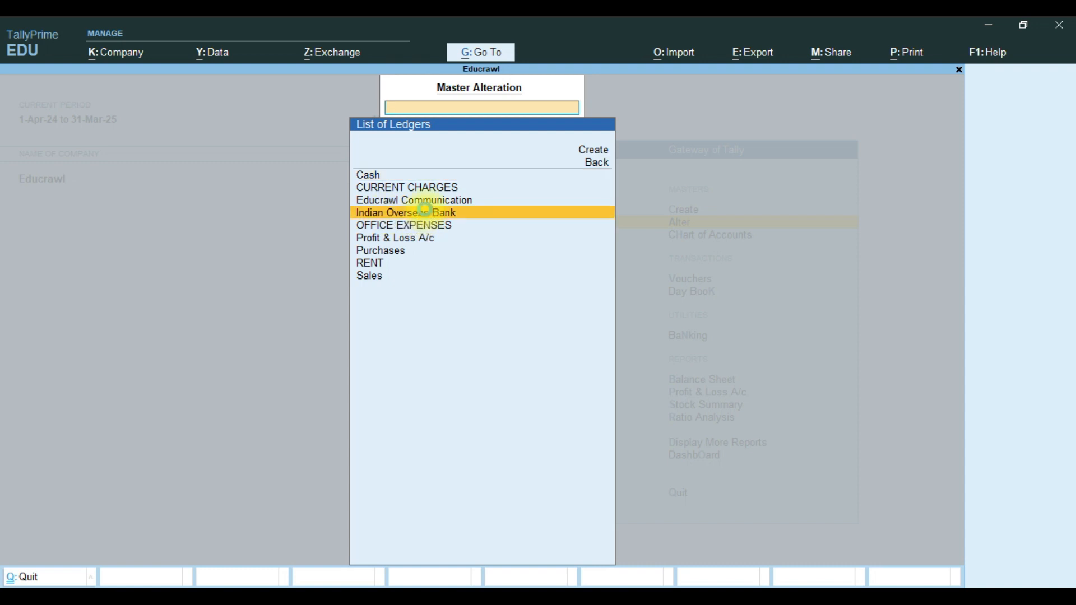
click(425, 210)
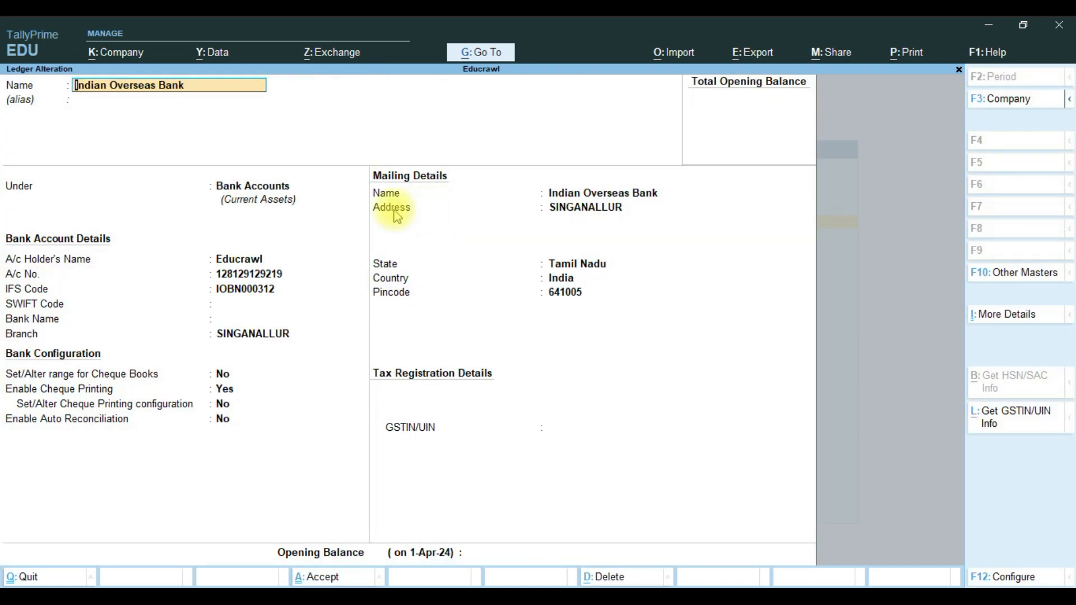
Replace the bank ledger's IFS code with IOBA0001844, keeping Bank Accounts as group.
key(Return)
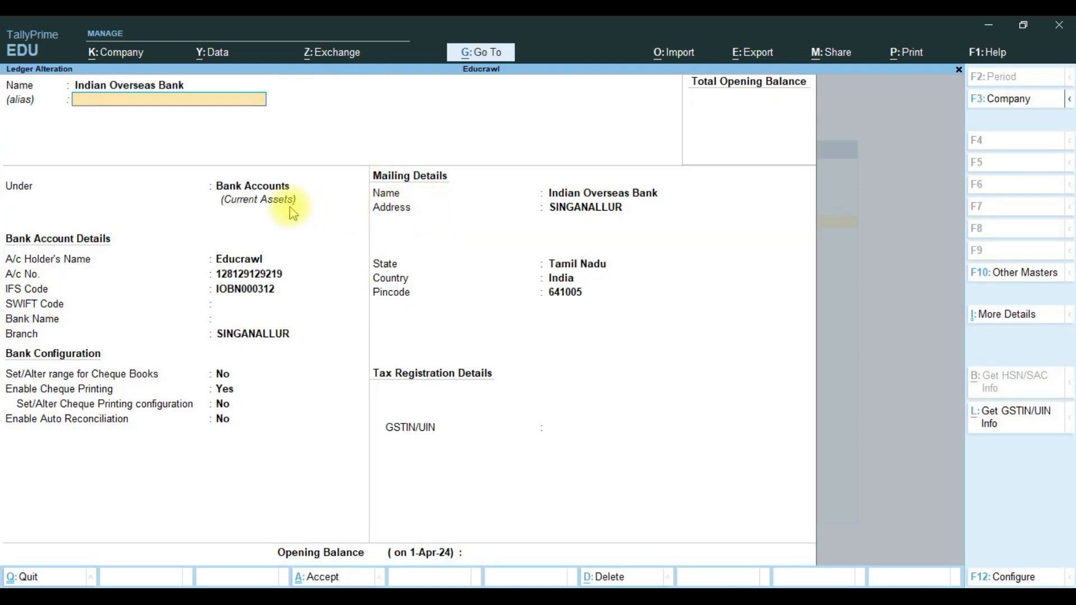
key(Return)
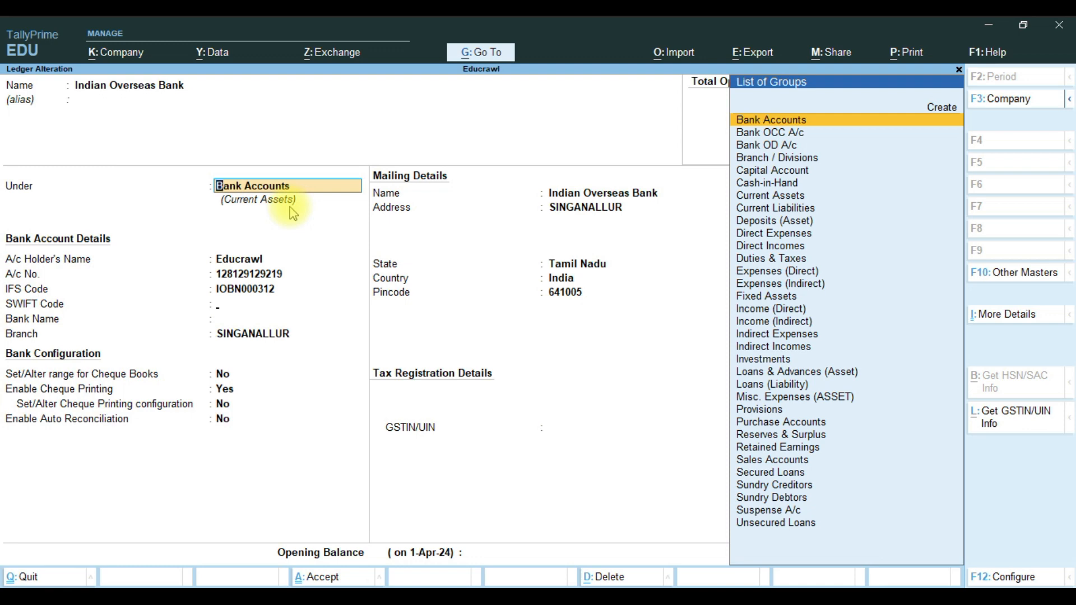
key(Return)
key(Return)
key(Return)
key(Return)
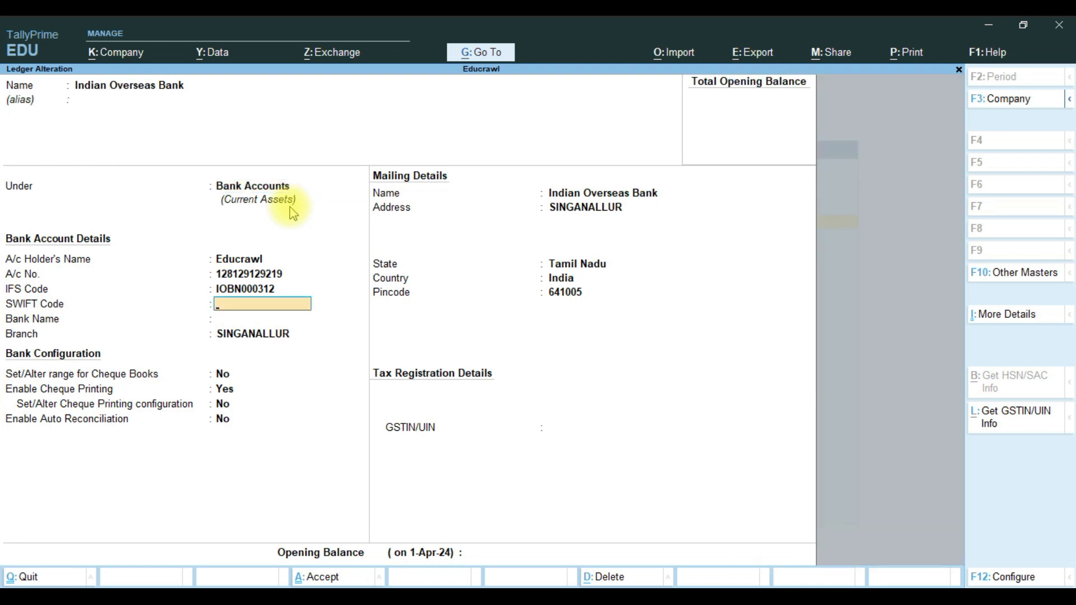
click(255, 289)
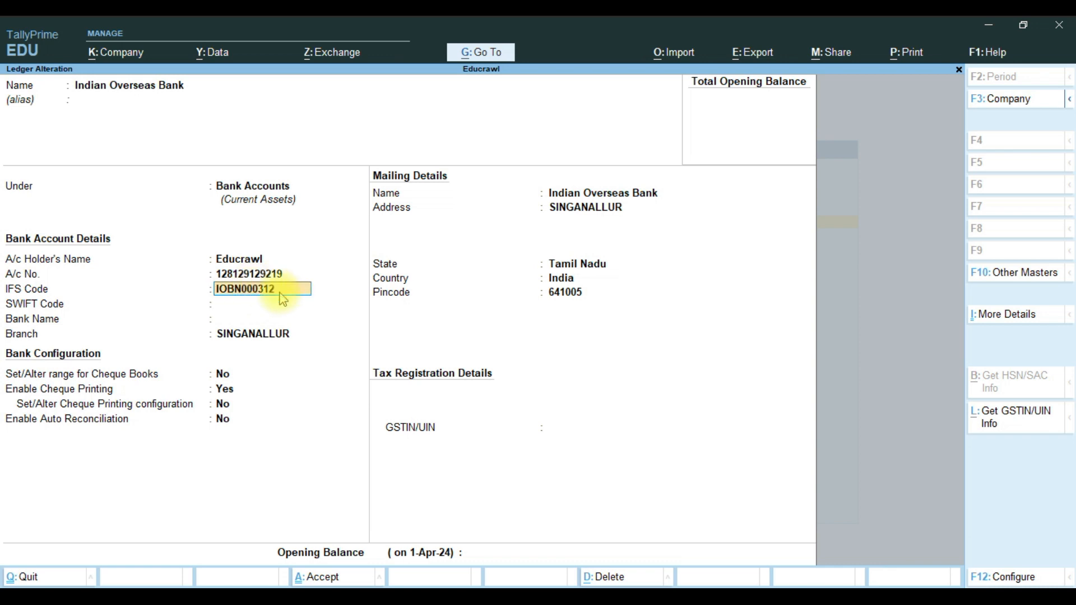
key(Delete)
key(Delete)
key(Delete)
key(Delete)
key(Delete)
key(Delete)
key(Delete)
key(Delete)
key(Delete)
key(Delete)
text(IOBA0001844)
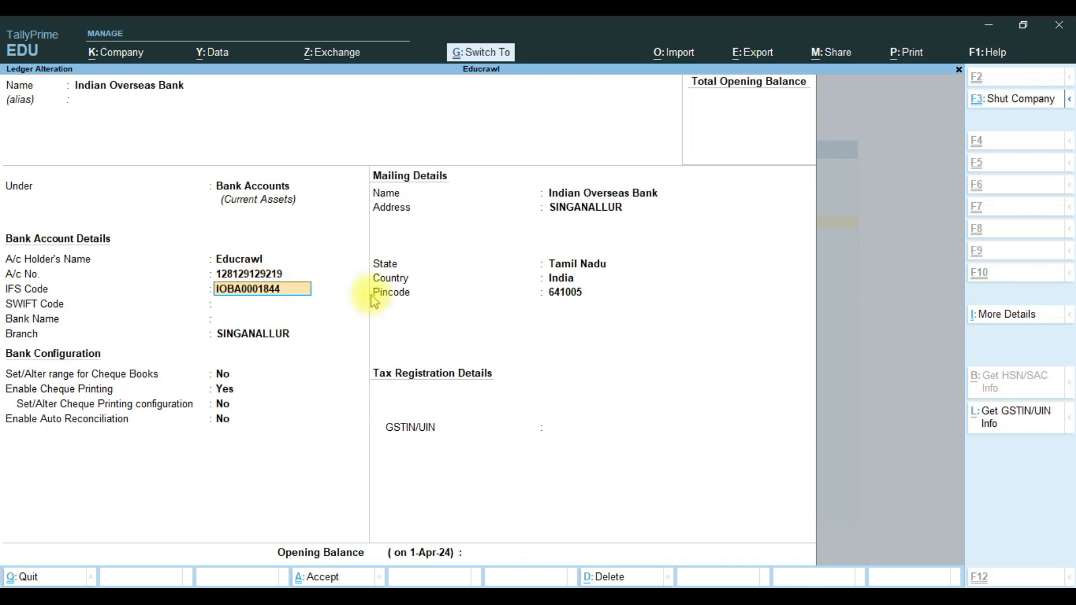
click(371, 295)
Set the bank name to Not Applicable and save the altered ledger.
click(234, 319)
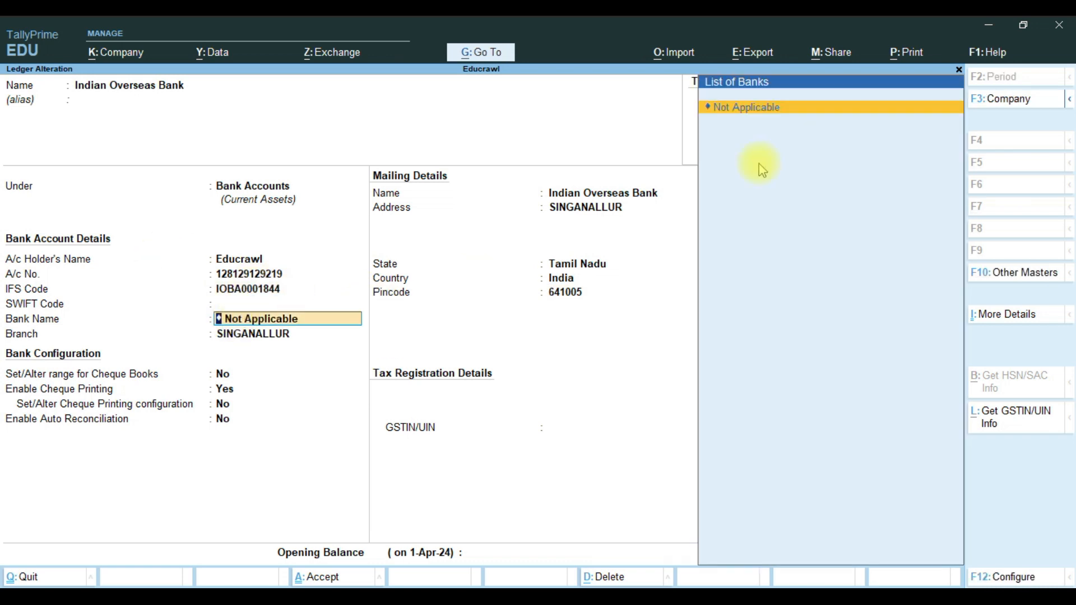
click(751, 109)
click(263, 289)
key(Return)
key(Return)
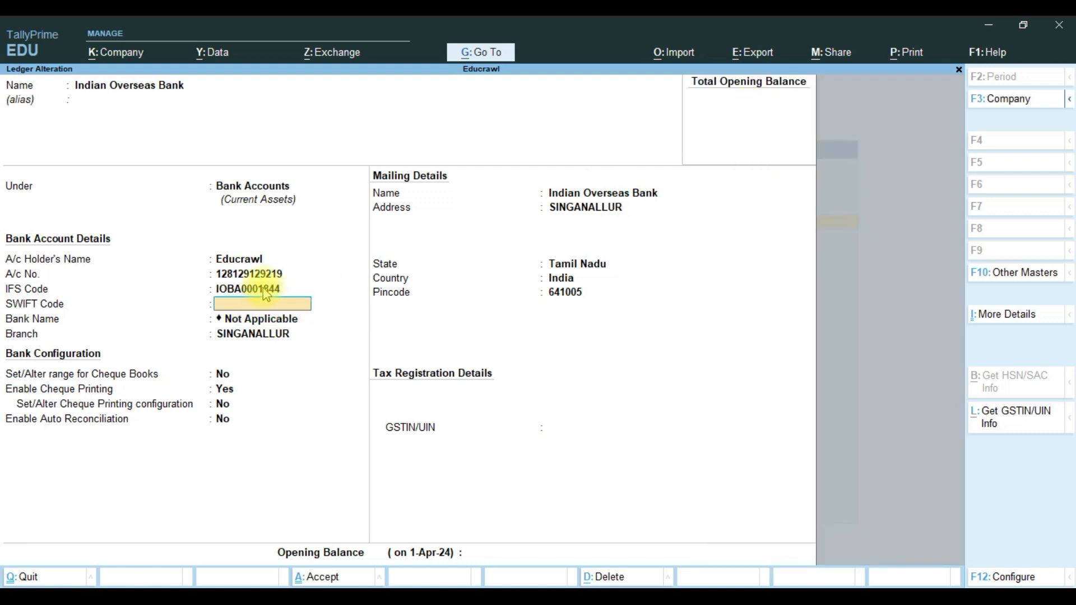
click(259, 317)
key(Return)
key(Return)
key(Return)
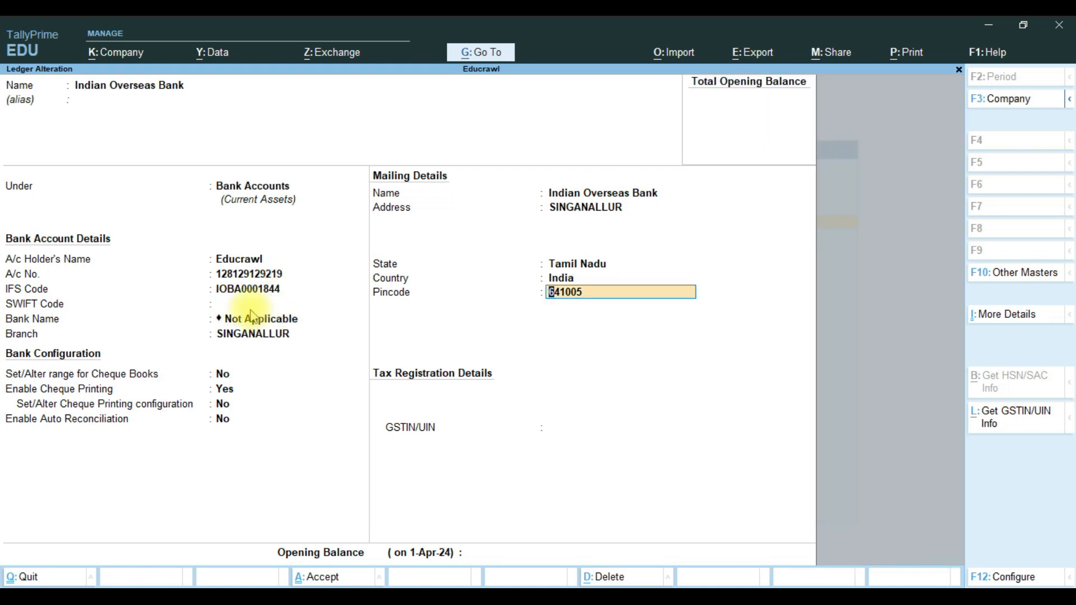
key(Return)
key(Return)
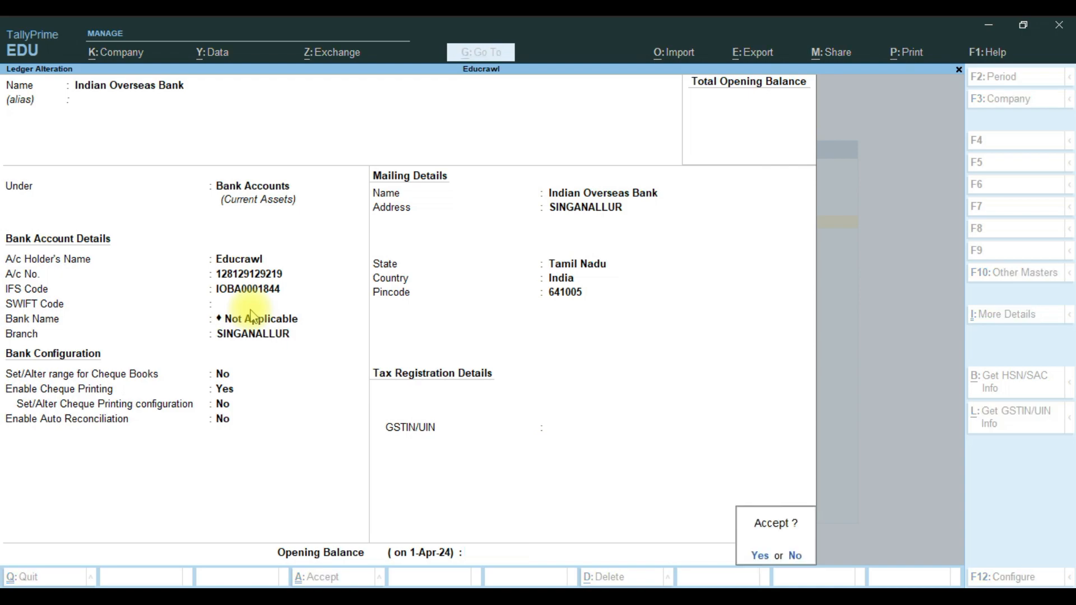
key(y)
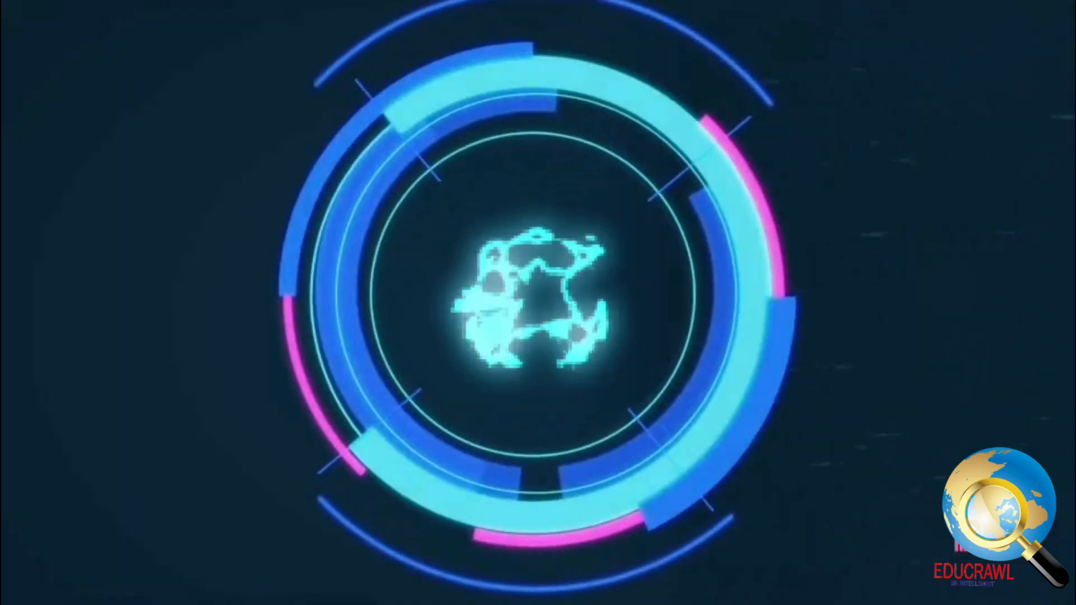